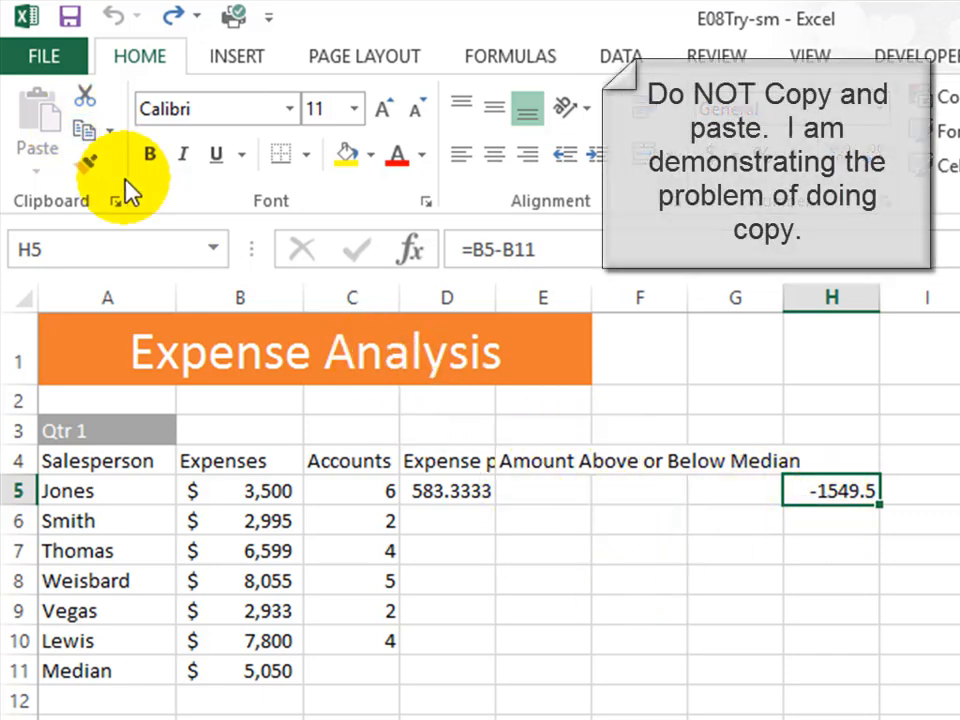
Step: Try to copy the formula from H5 into E5 and undo the paste
{"action": "left_click", "coordinate": [84, 138]}
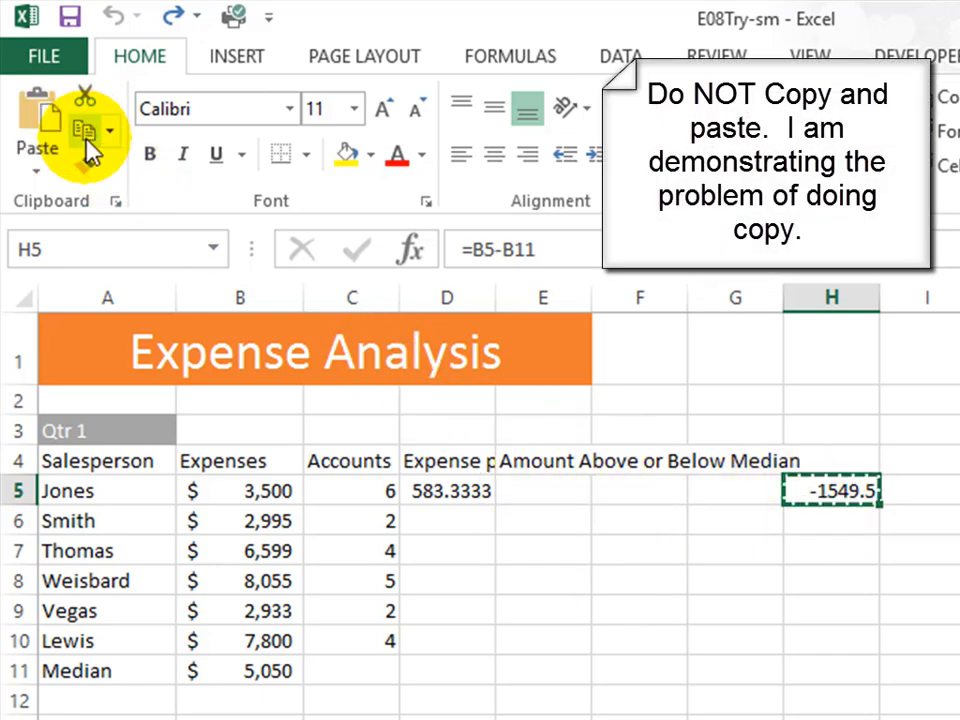
{"action": "left_click", "coordinate": [541, 489]}
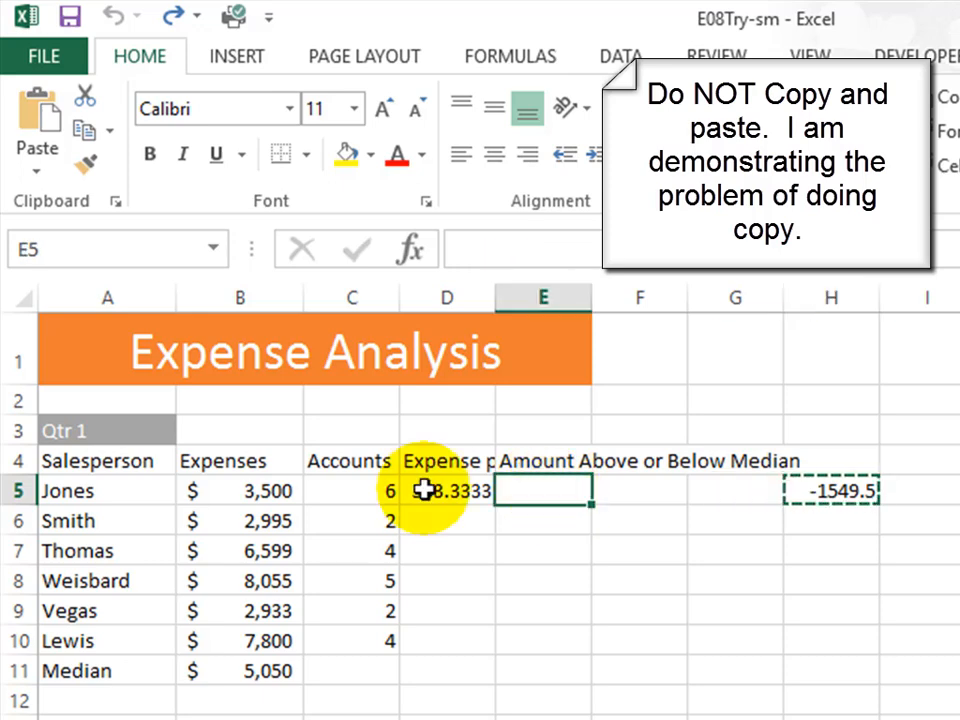
{"action": "left_click", "coordinate": [32, 118]}
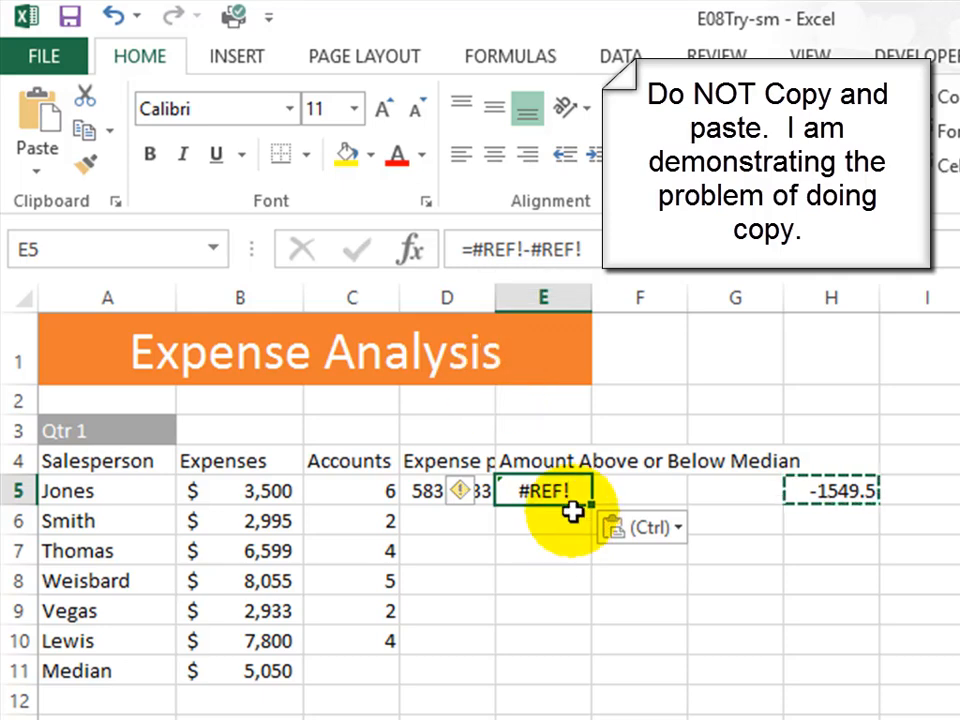
{"action": "left_click", "coordinate": [110, 17]}
Step: Move the formula from H5 to E5 with Cut and Paste
{"action": "left_click", "coordinate": [826, 488]}
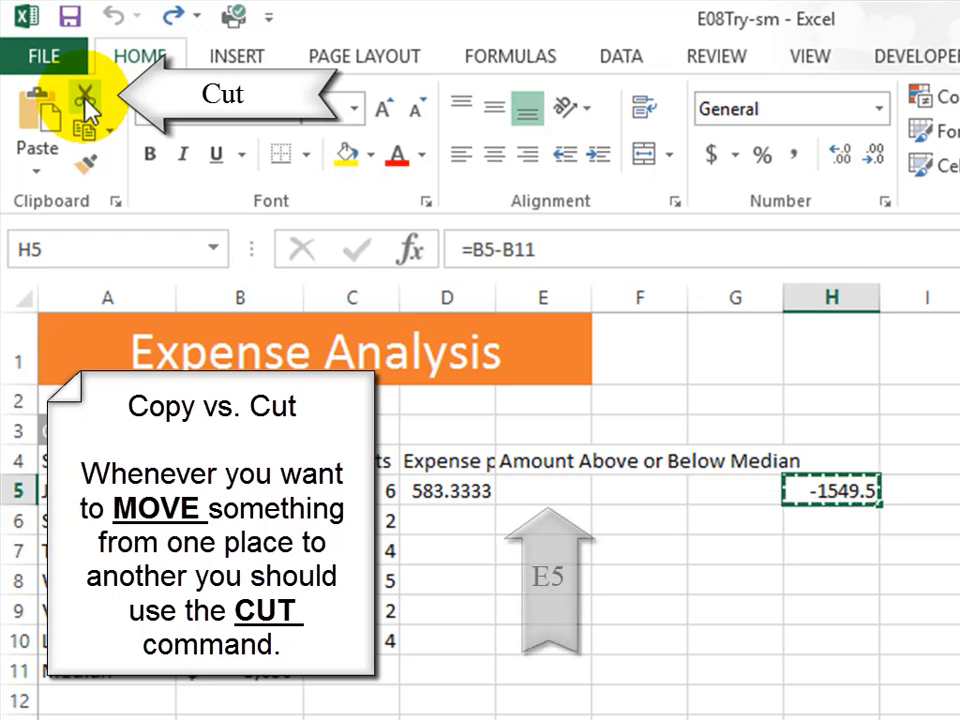
{"action": "left_click", "coordinate": [549, 487]}
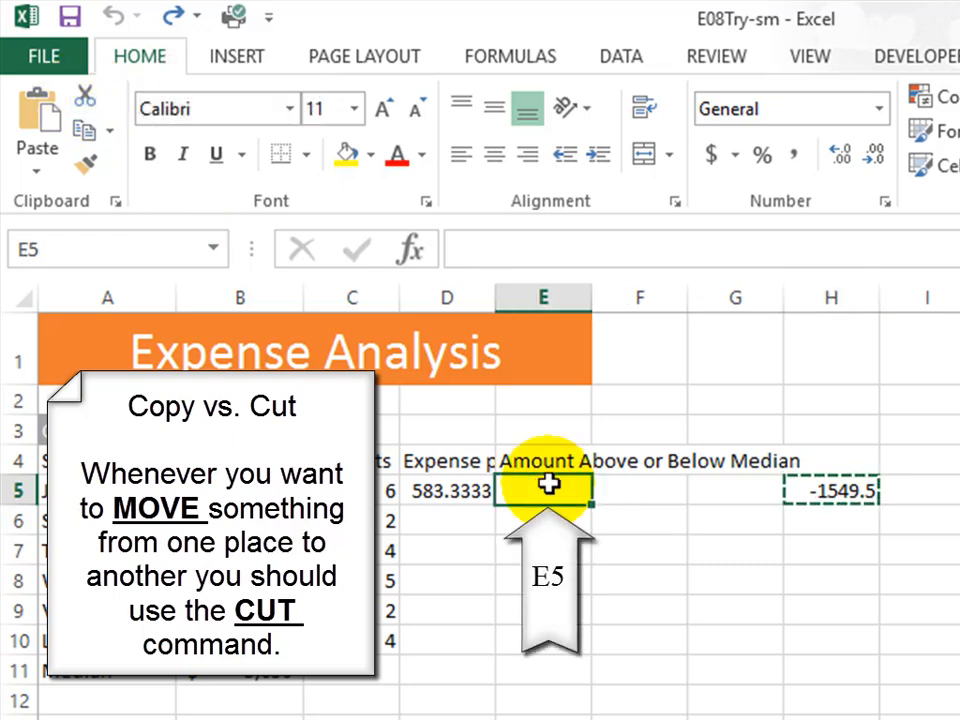
{"action": "left_click", "coordinate": [34, 118]}
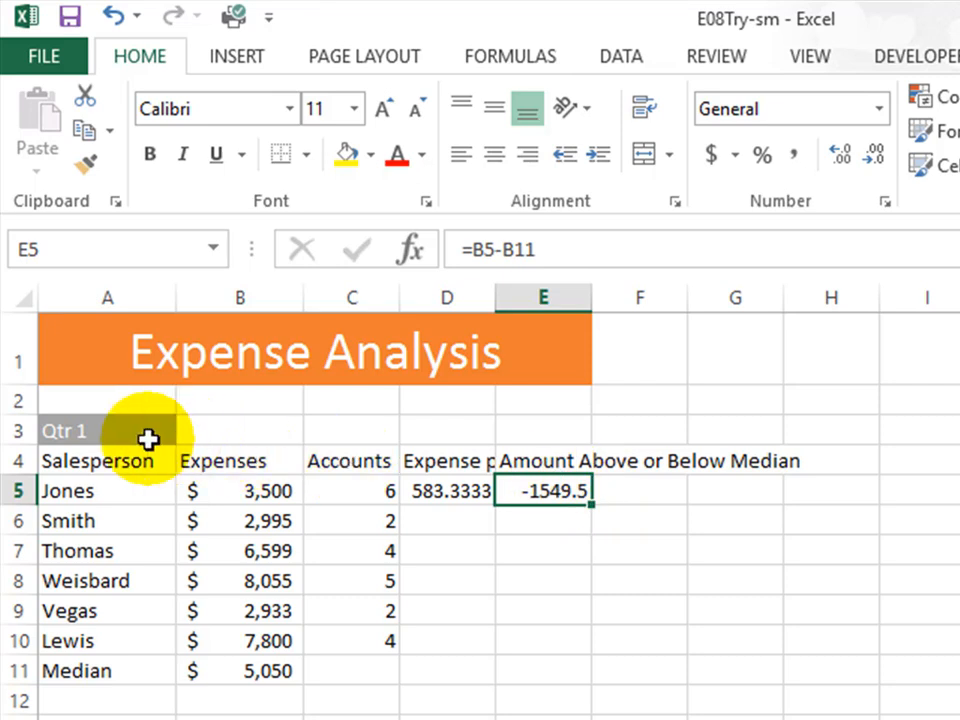
Step: Copy the Qtr 1 label and column headings in A3:E4 to the range starting at A13
{"action": "left_click_drag", "start_coordinate": [126, 430], "coordinate": [531, 456]}
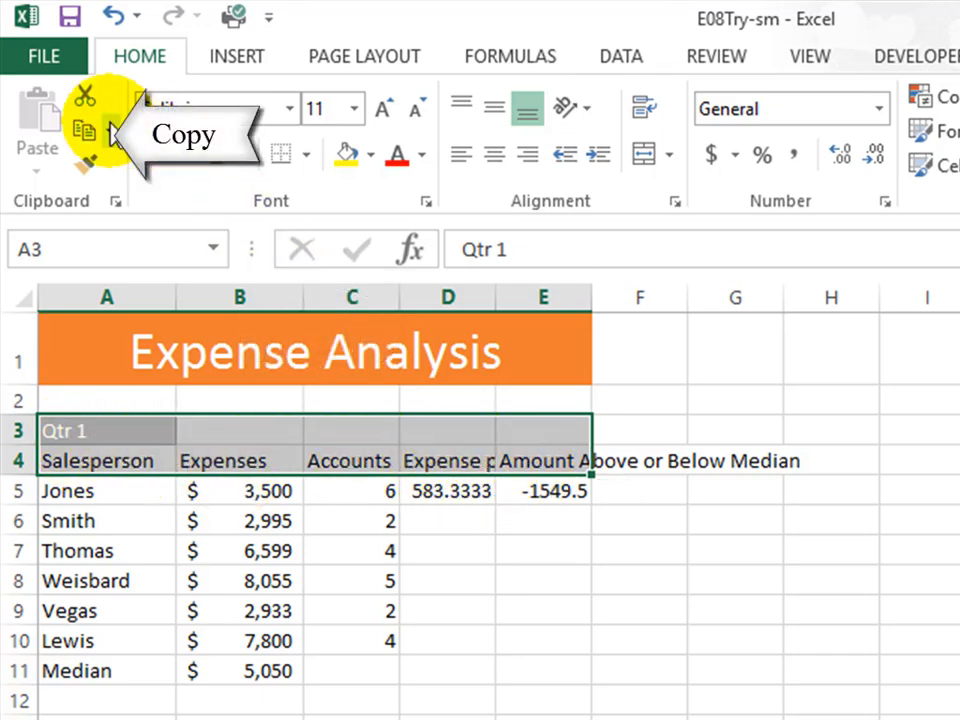
{"action": "left_click", "coordinate": [85, 136]}
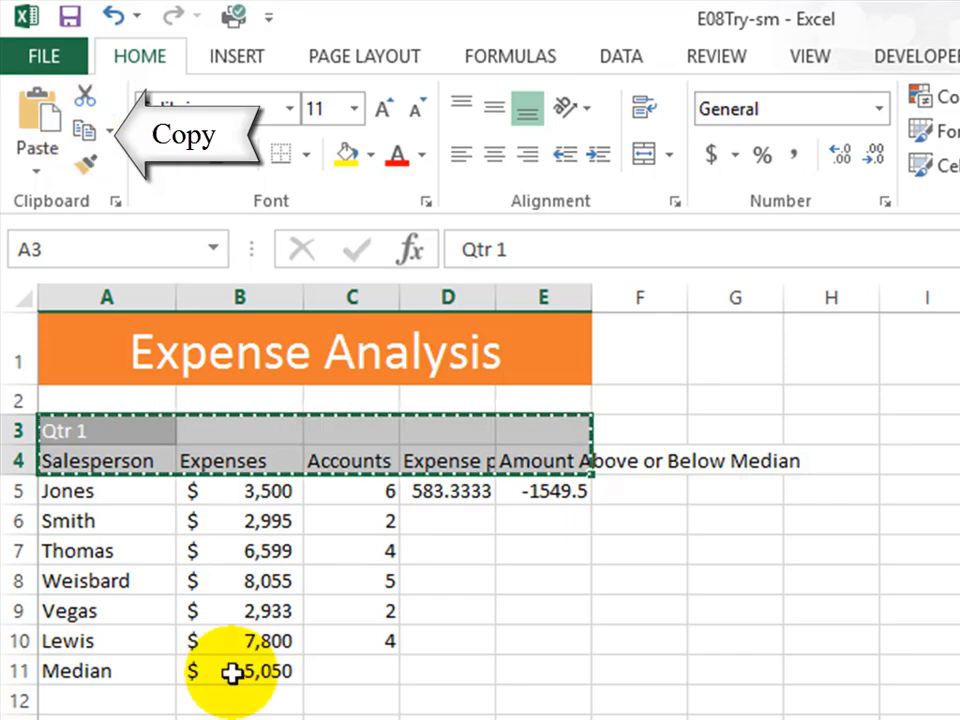
{"action": "left_click", "coordinate": [105, 712]}
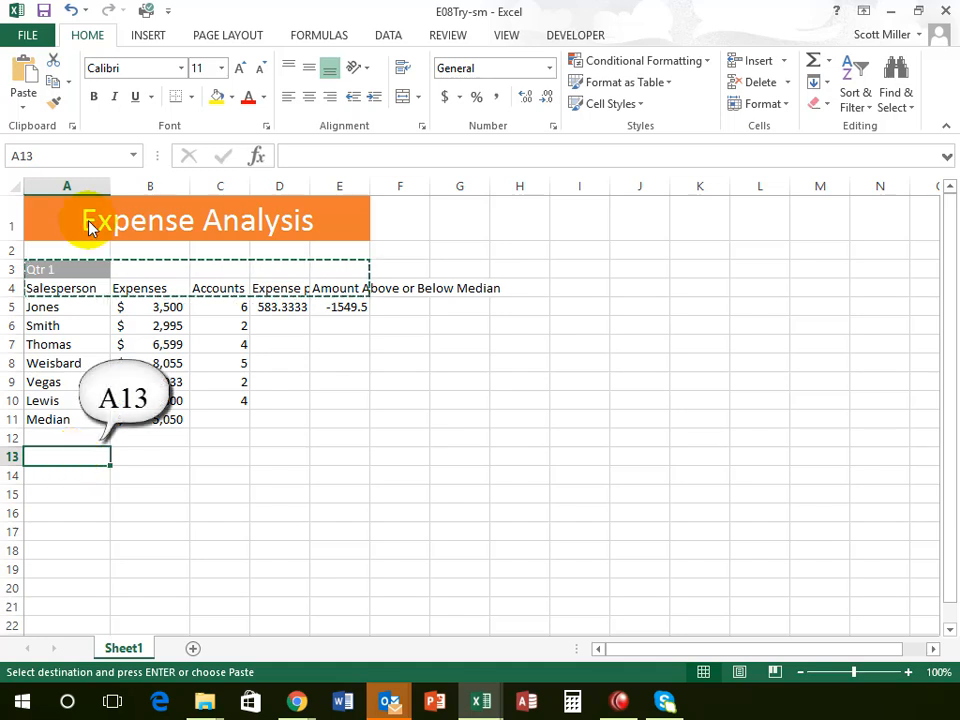
{"action": "left_click", "coordinate": [22, 72]}
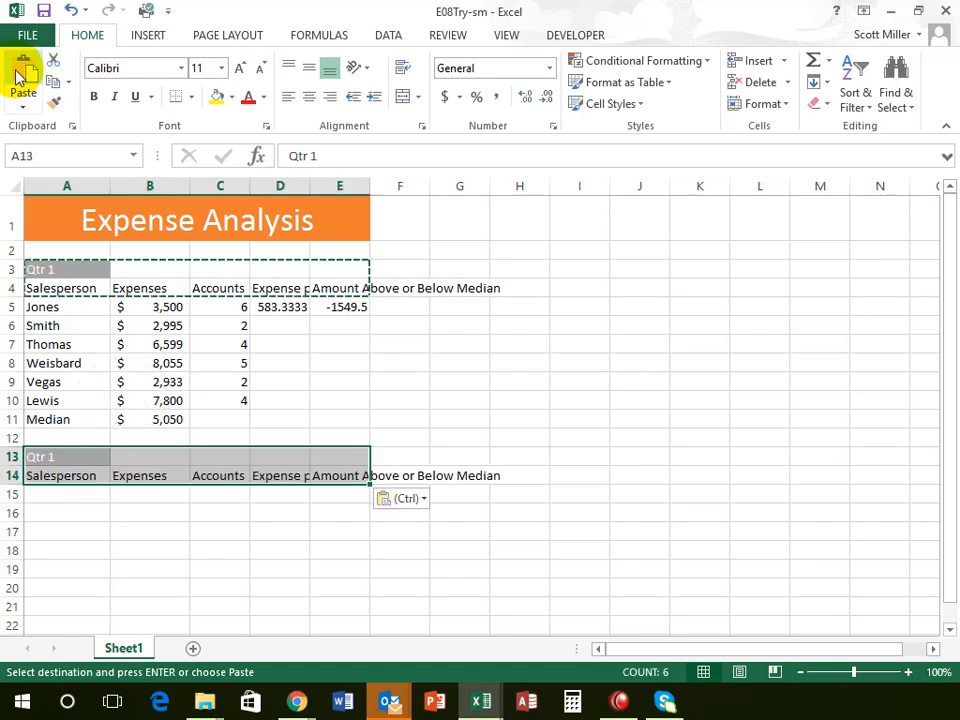
Step: Copy A5:C11 and paste only its values starting at A15, checking the pasted median in B21
{"action": "left_click", "coordinate": [150, 419]}
{"action": "left_click", "coordinate": [40, 456]}
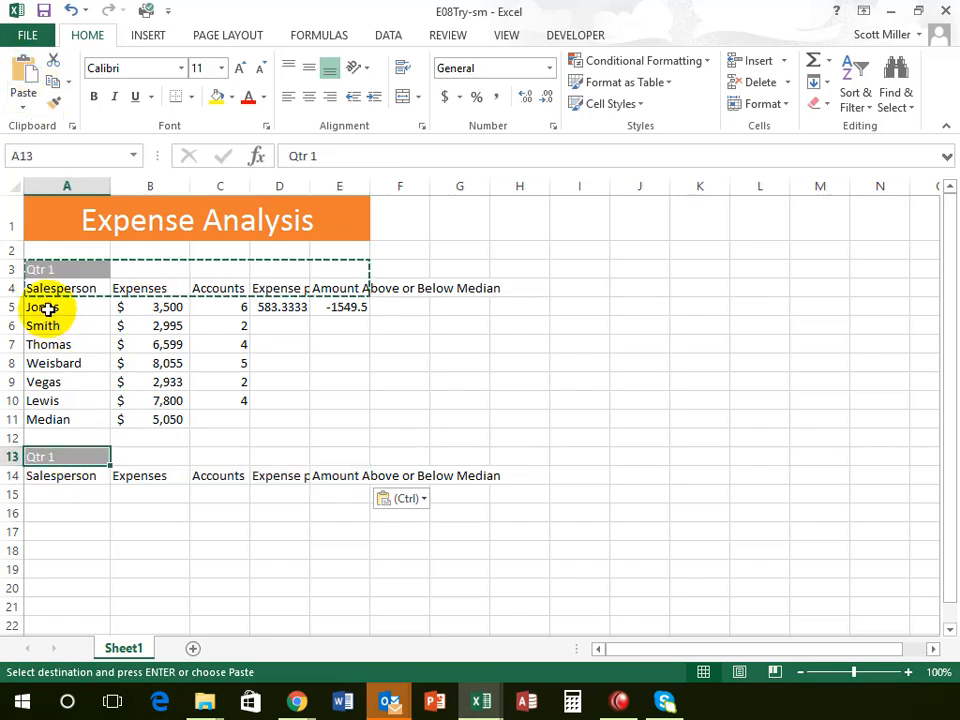
{"action": "left_click_drag", "start_coordinate": [48, 309], "coordinate": [162, 419]}
{"action": "left_click", "coordinate": [162, 419]}
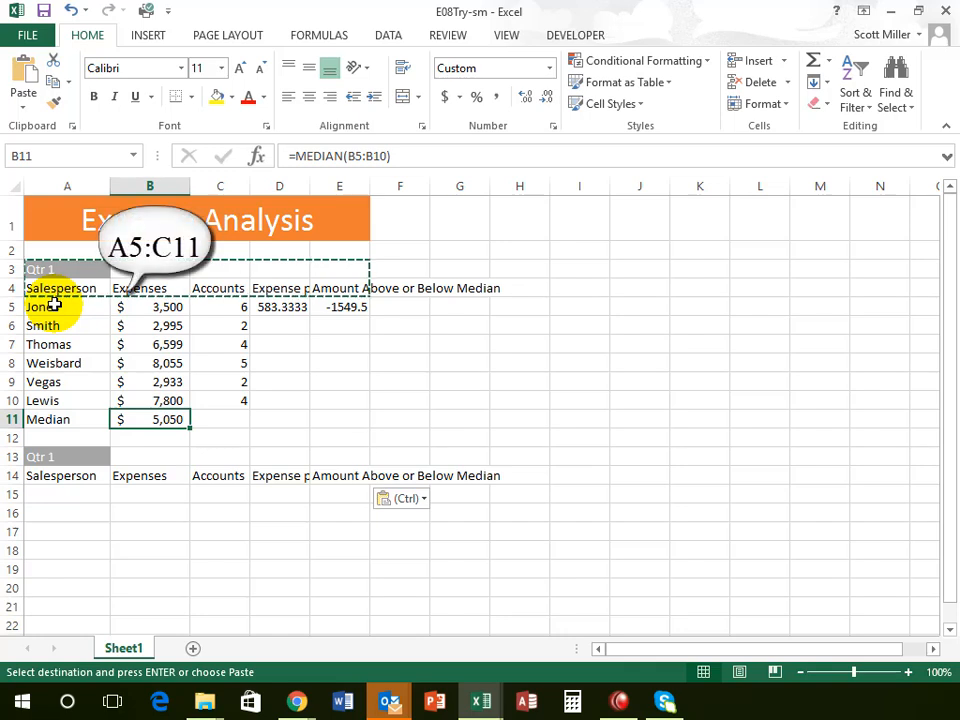
{"action": "left_click", "coordinate": [54, 307]}
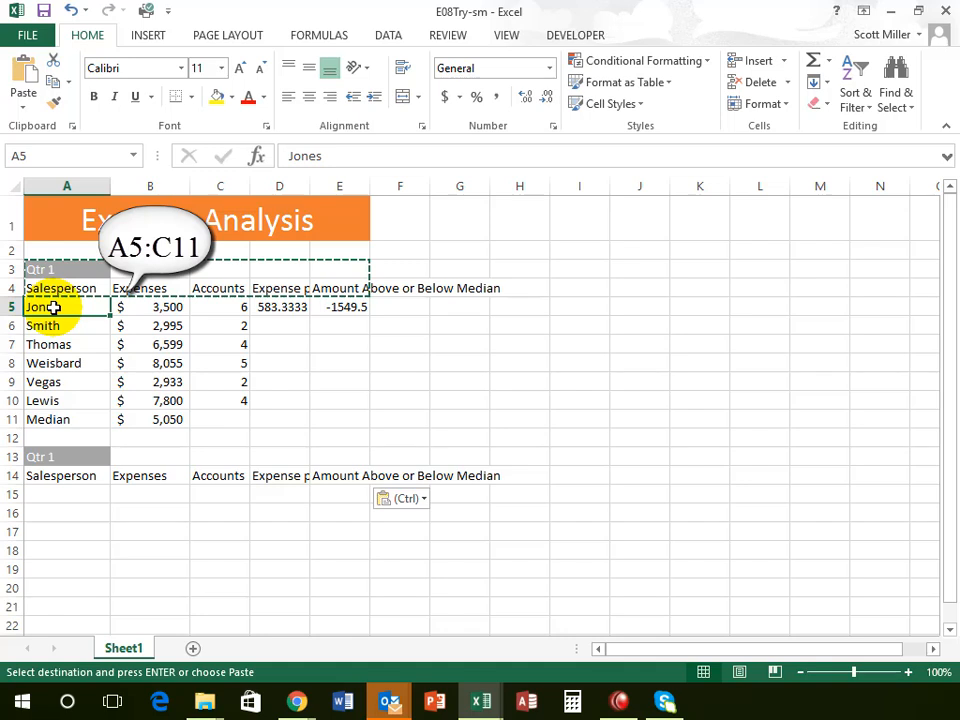
{"action": "left_click_drag", "start_coordinate": [54, 307], "coordinate": [236, 422]}
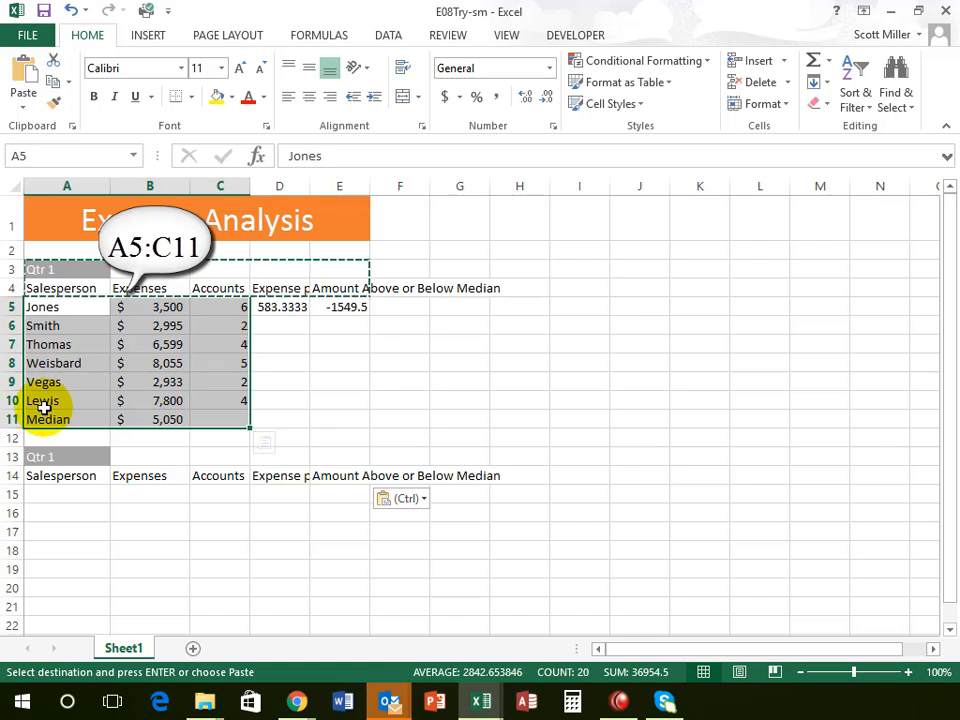
{"action": "left_click", "coordinate": [53, 82]}
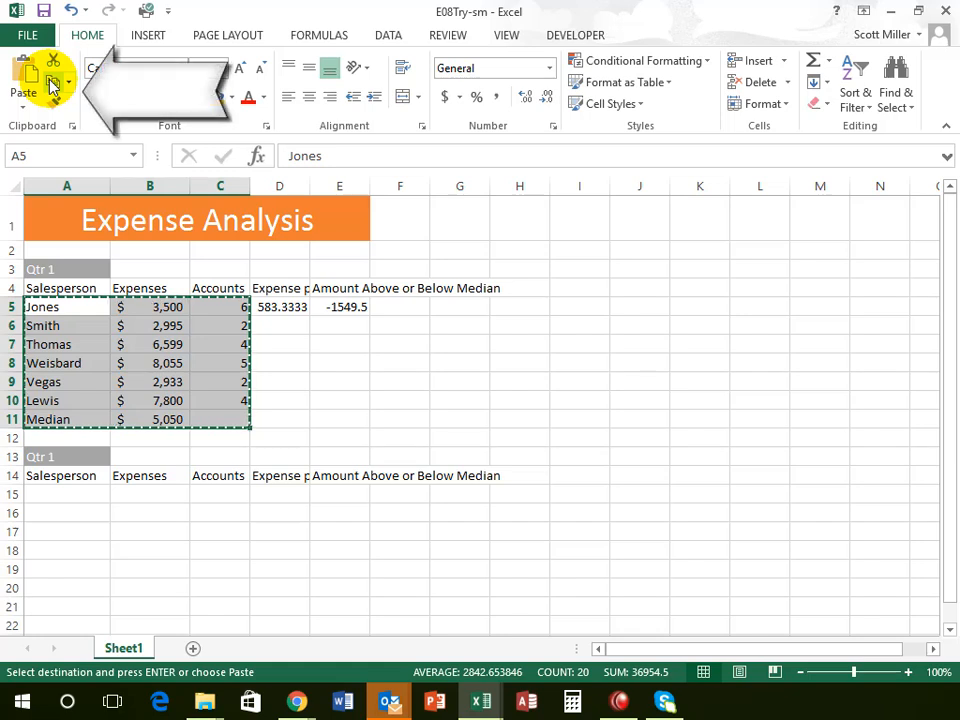
{"action": "left_click", "coordinate": [51, 496]}
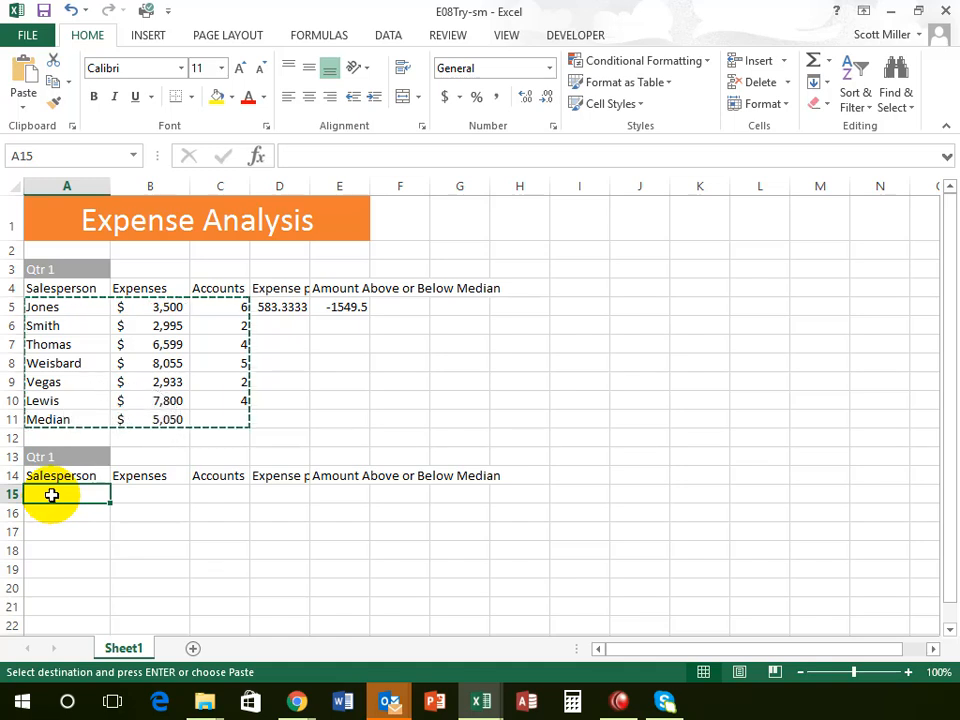
{"action": "left_click", "coordinate": [24, 106]}
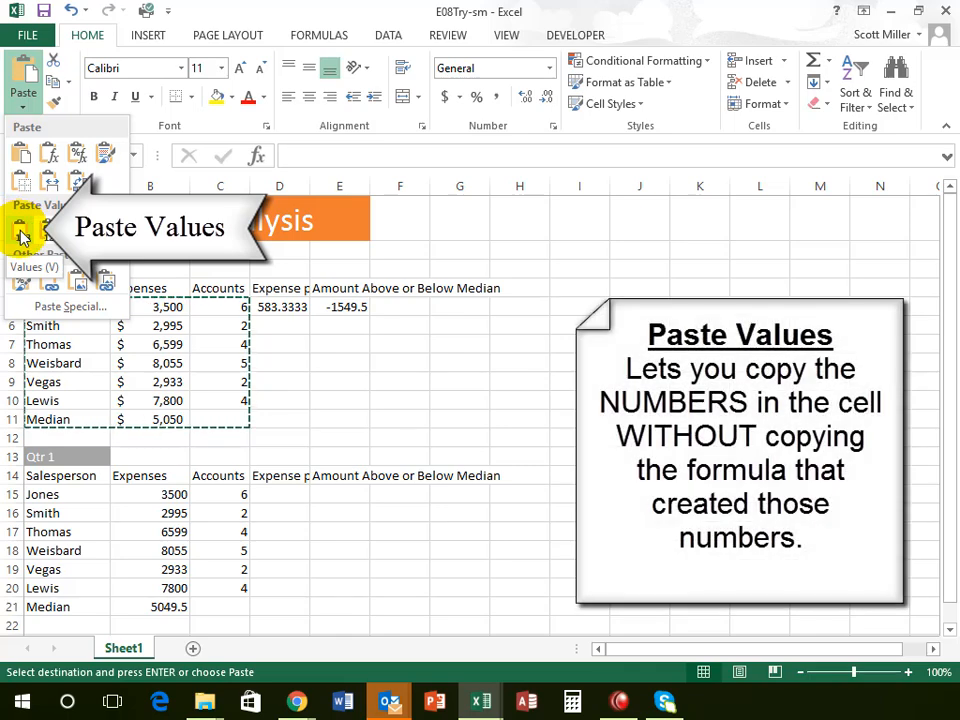
{"action": "left_click", "coordinate": [22, 233]}
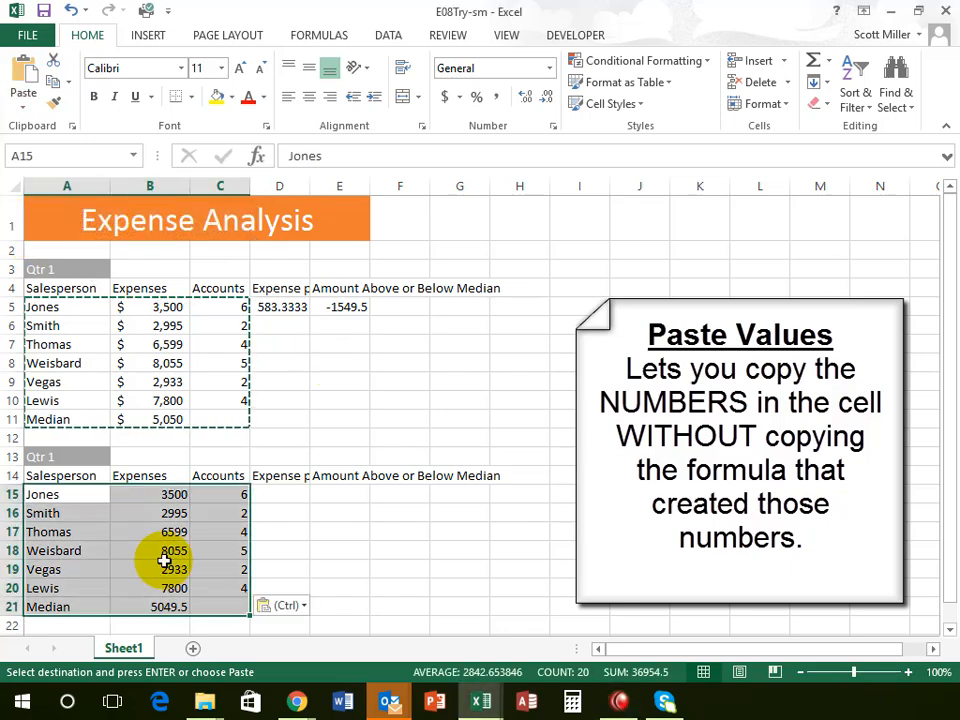
{"action": "left_click", "coordinate": [145, 606]}
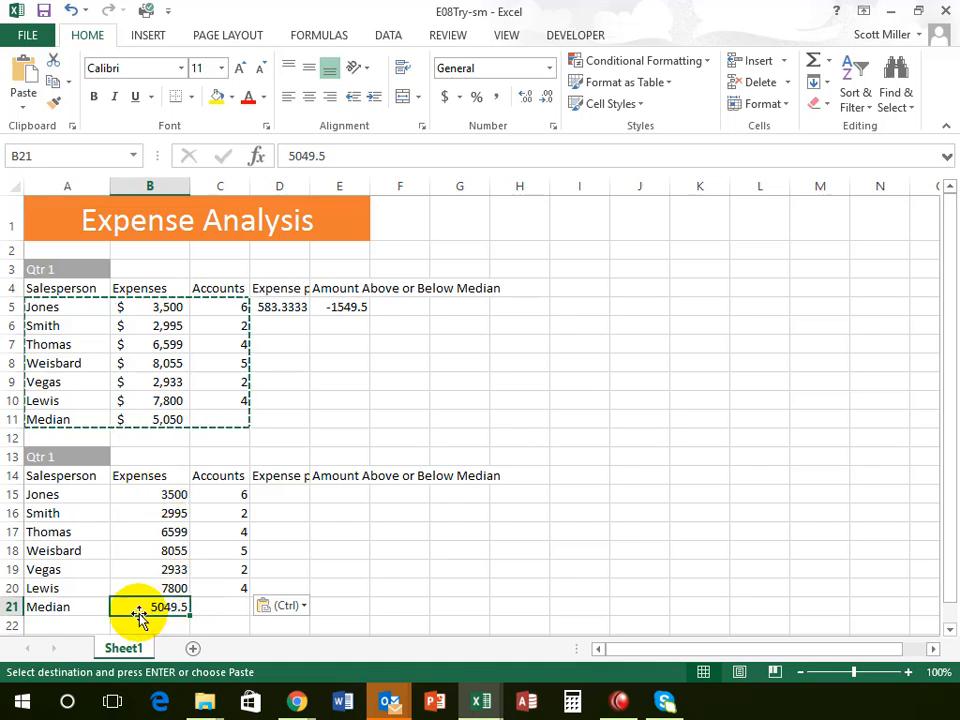
Step: Try changing the expense in B5 to 3000 to test the median formula, and undo the change
{"action": "left_click", "coordinate": [159, 307]}
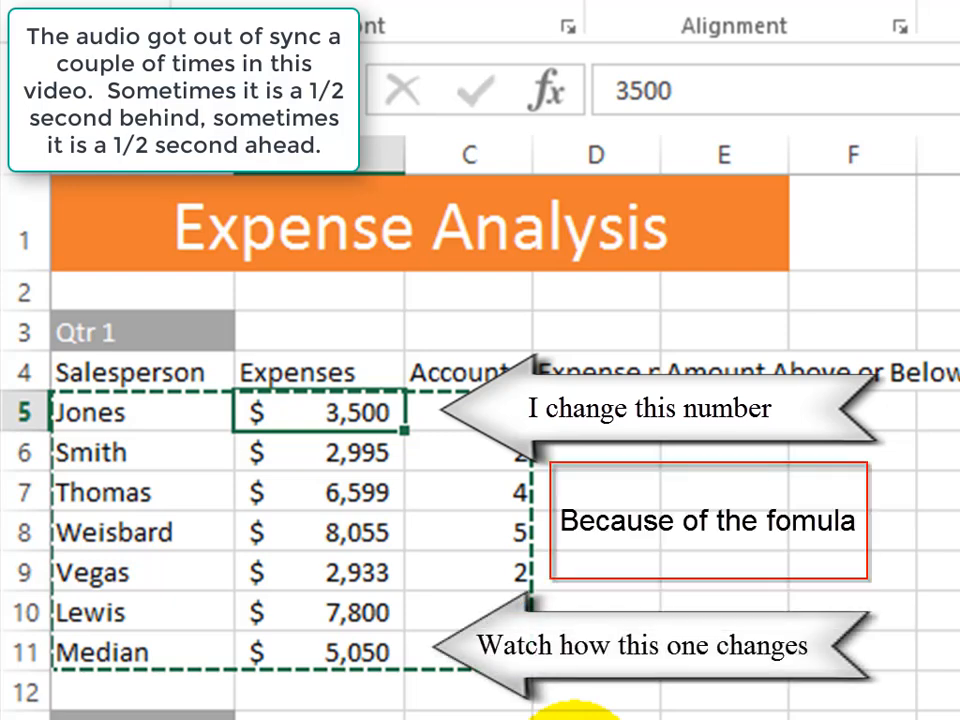
{"action": "type", "text": "3000"}
{"action": "key", "text": "Return"}
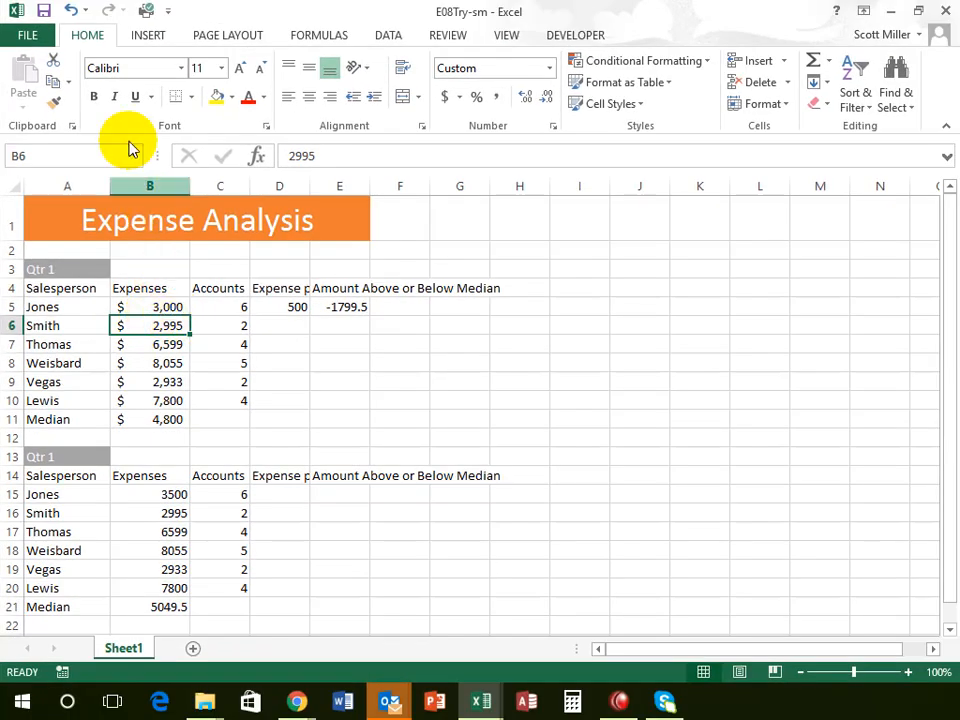
{"action": "left_click", "coordinate": [71, 10]}
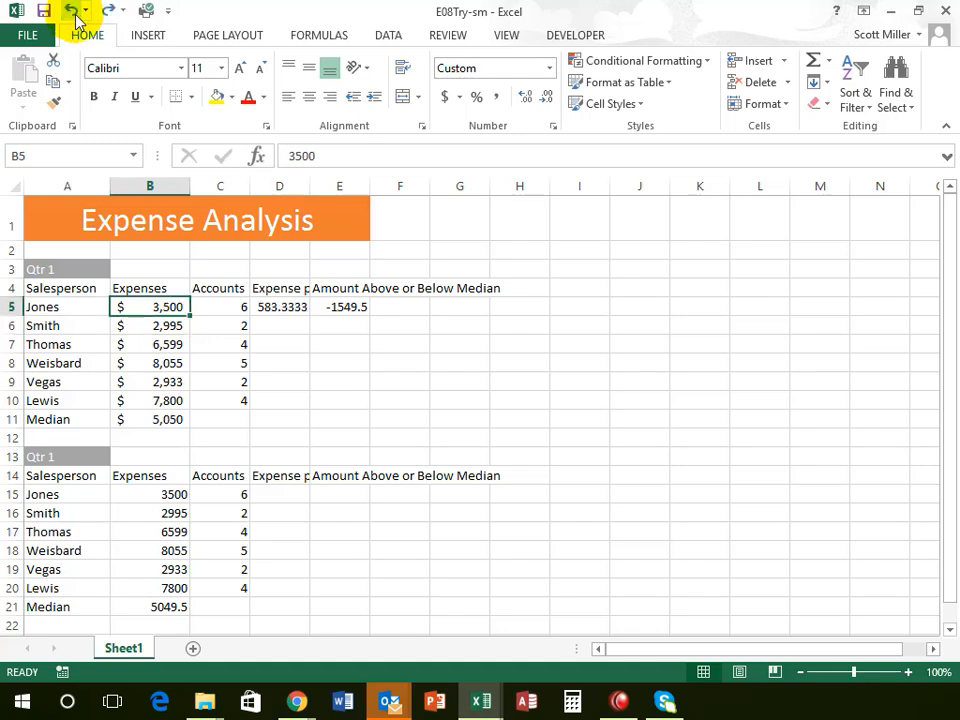
Step: Try changing the pasted expense in B15 to 3000, check the median in B21, and undo the change
{"action": "left_click", "coordinate": [162, 494]}
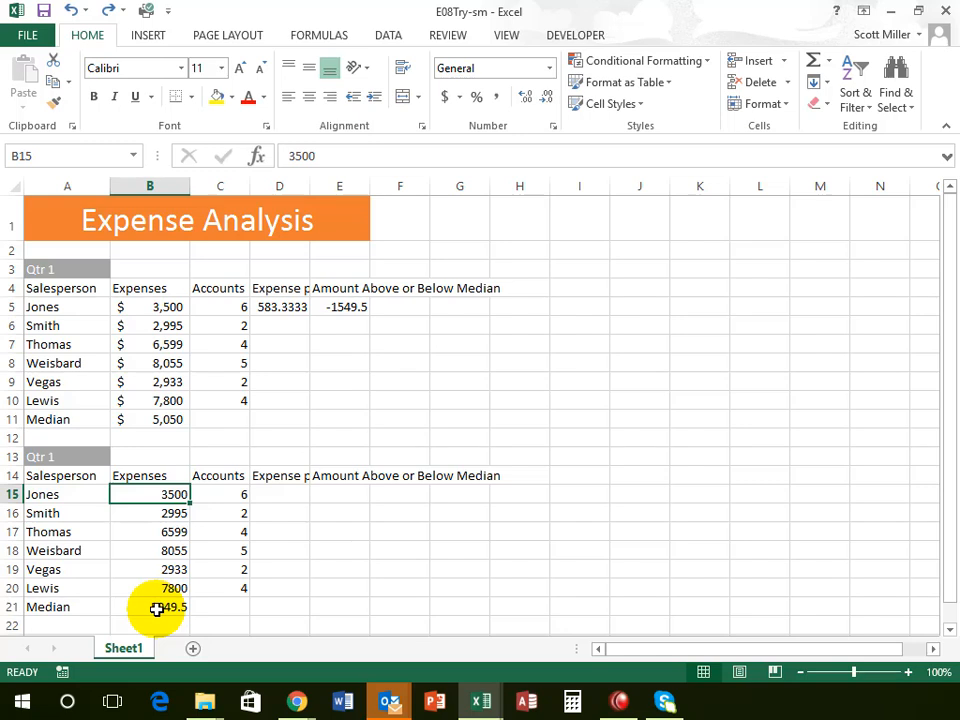
{"action": "type", "text": "3"}
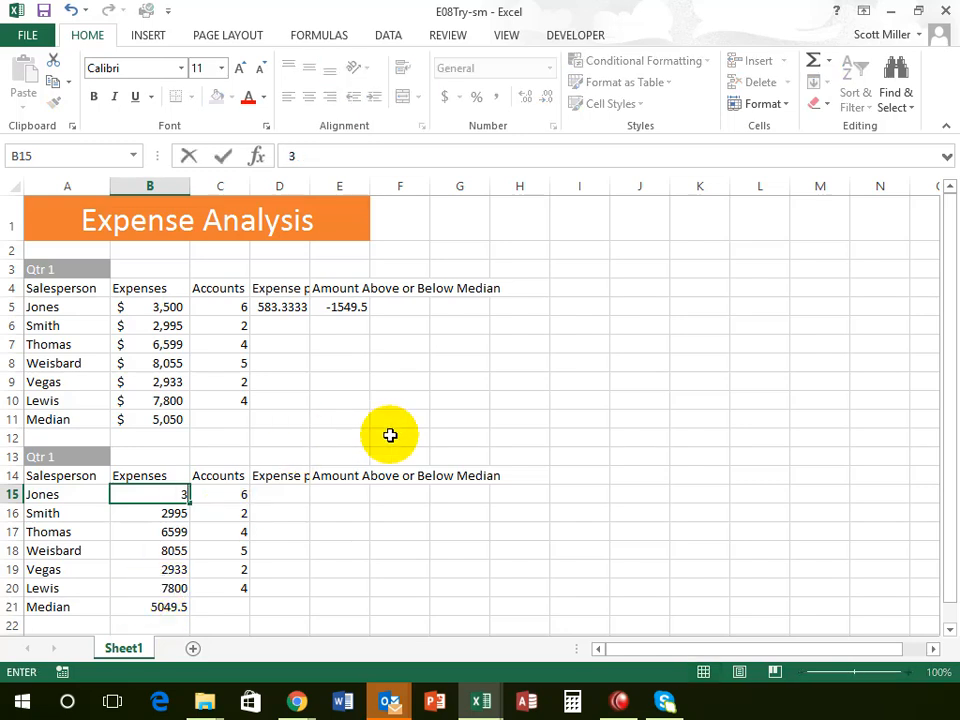
{"action": "key", "text": "Return"}
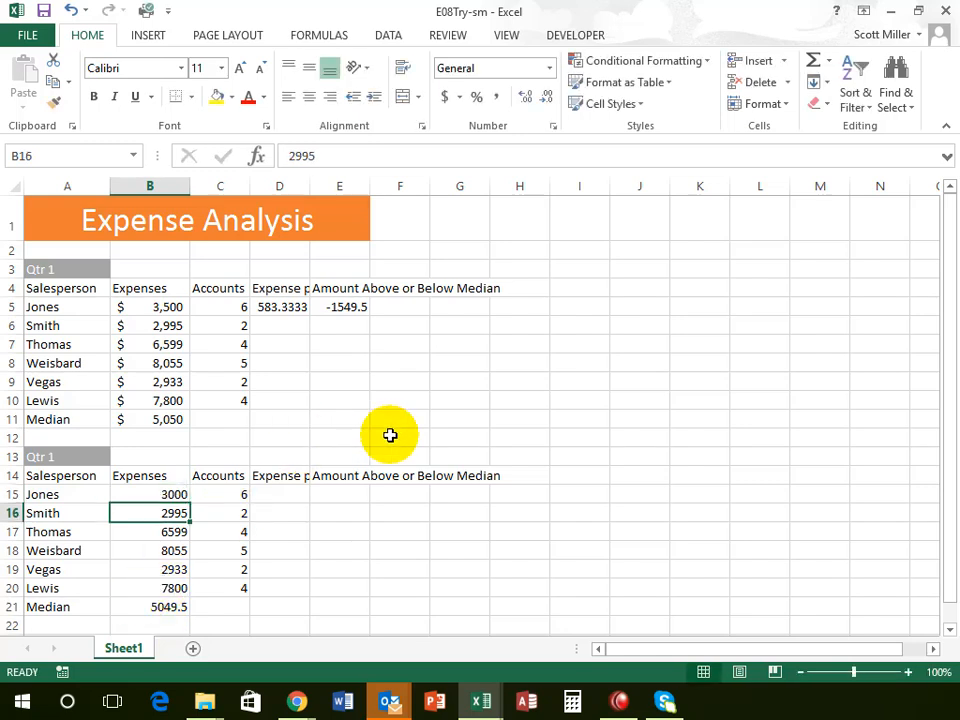
{"action": "left_click", "coordinate": [177, 606]}
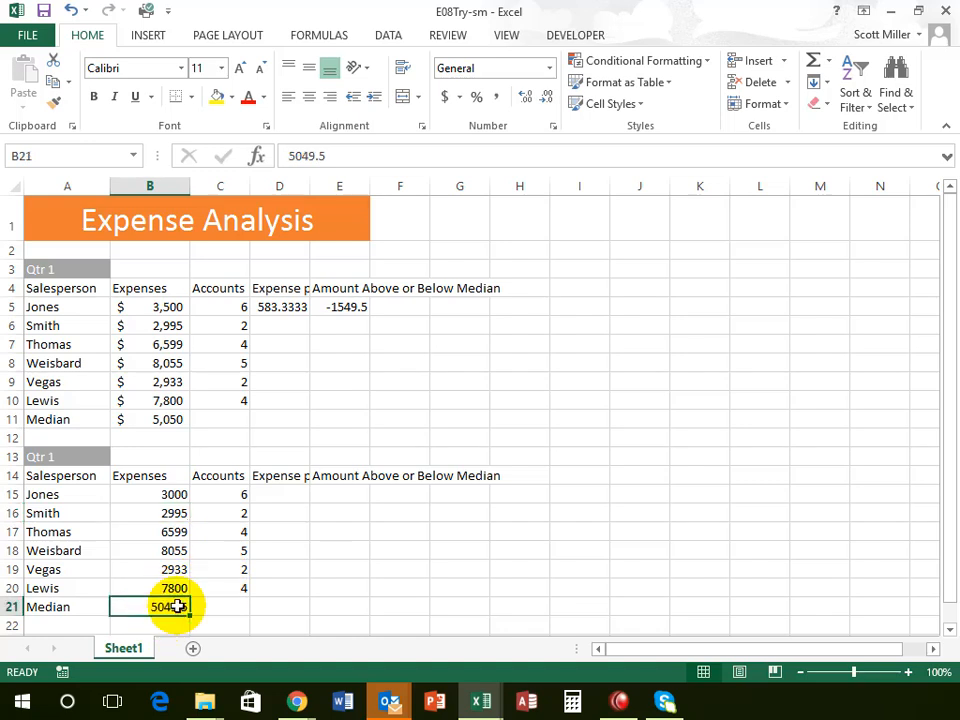
{"action": "left_click", "coordinate": [73, 10]}
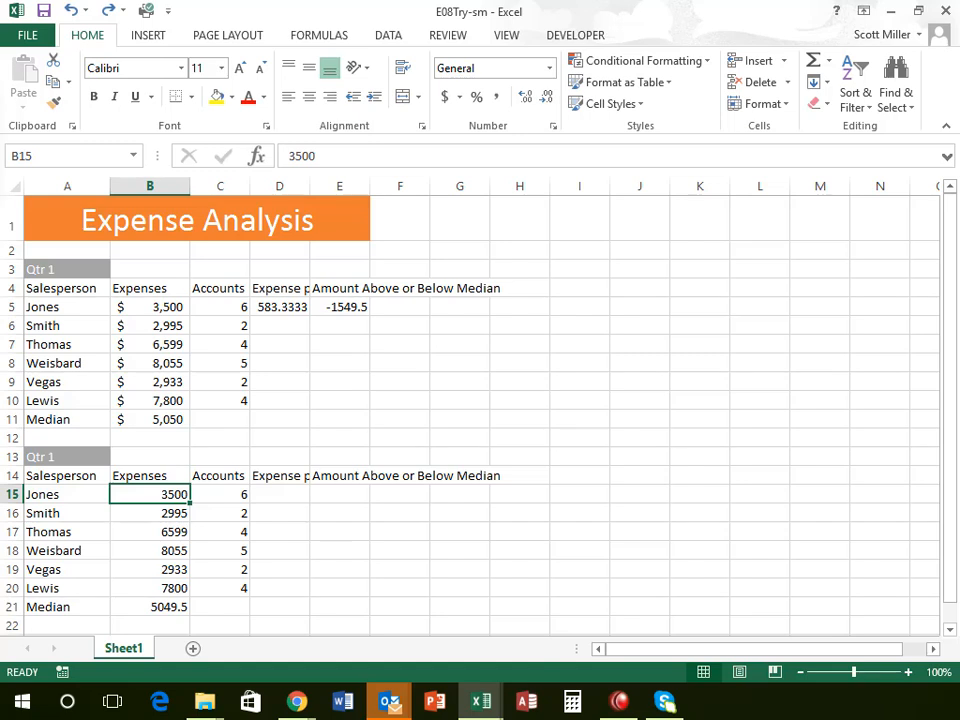
Step: Apply Wrap Text to the heading rows A4:E4 and A14:E14 together
{"action": "left_click", "coordinate": [188, 324]}
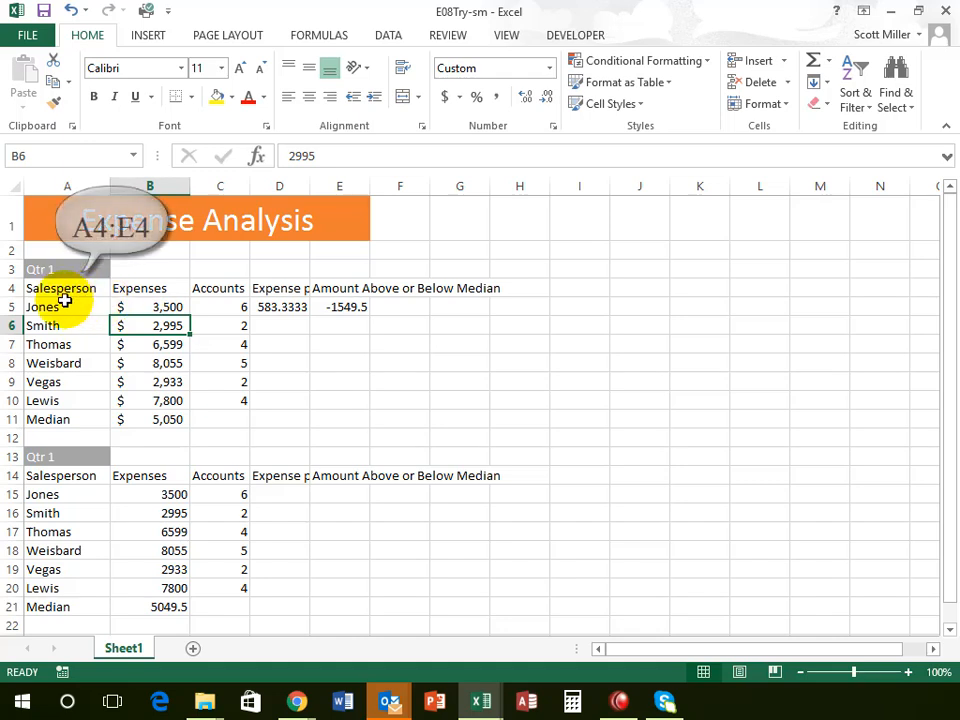
{"action": "left_click_drag", "start_coordinate": [61, 290], "coordinate": [345, 288]}
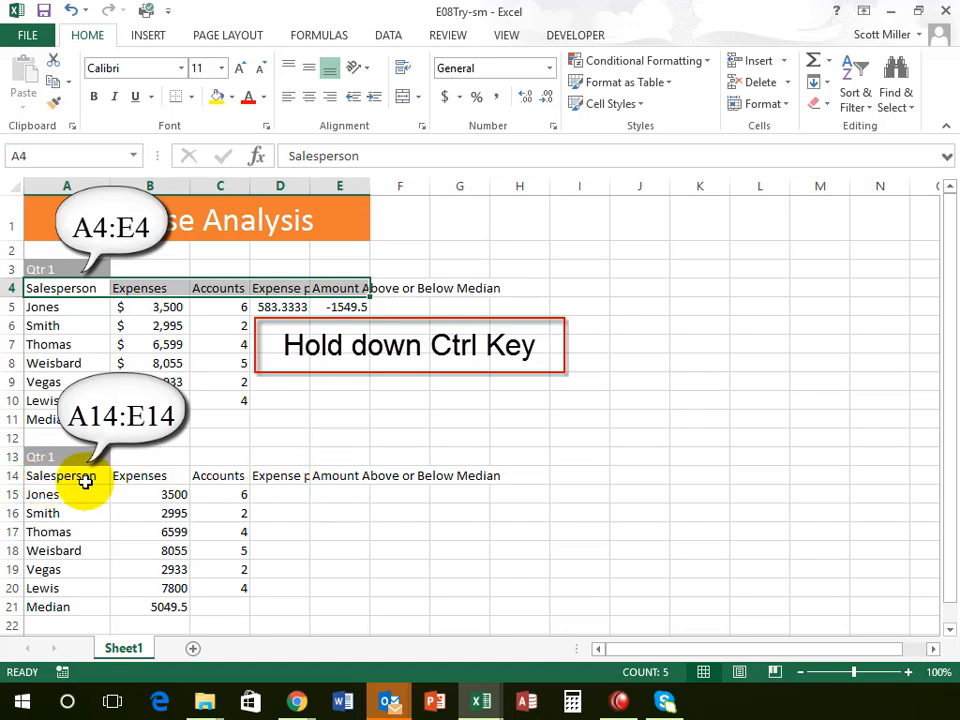
{"action": "left_click_drag", "start_coordinate": [69, 476], "coordinate": [332, 476]}
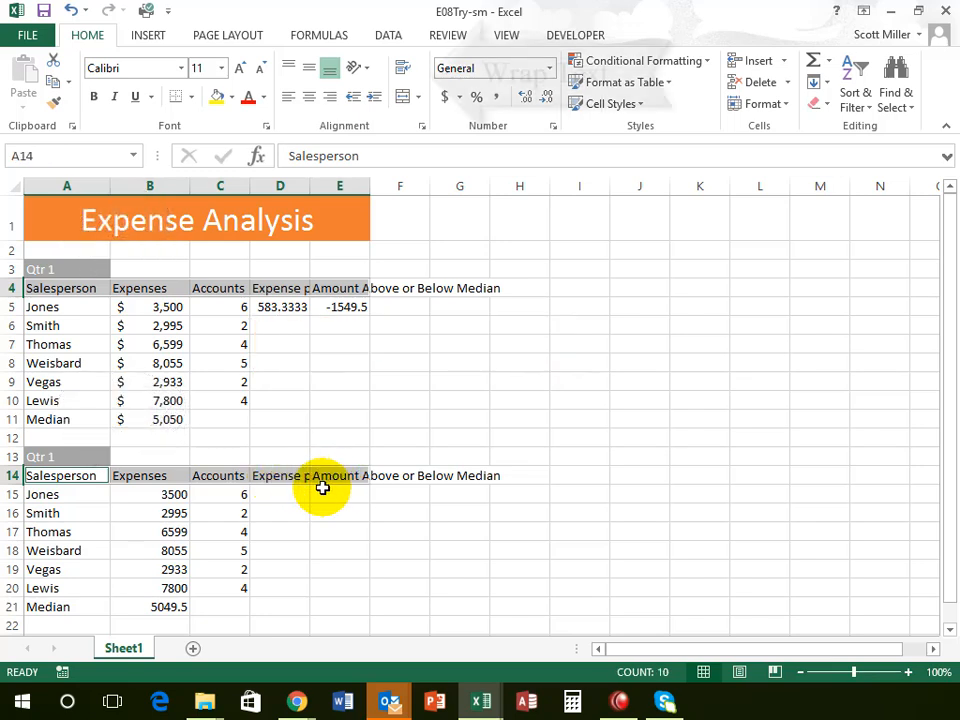
{"action": "left_click", "coordinate": [403, 68]}
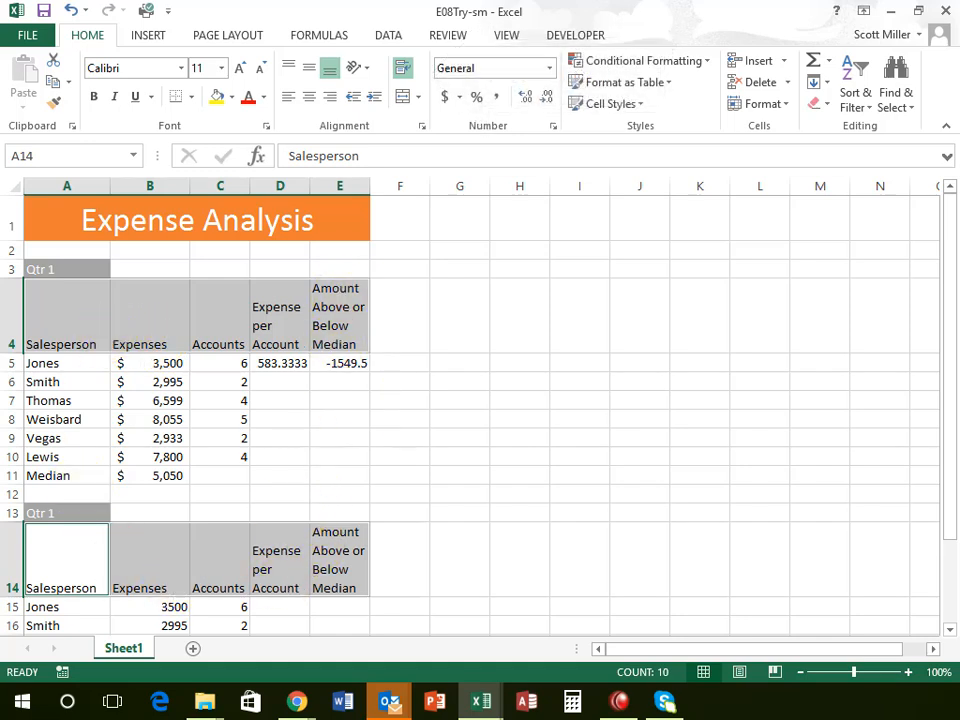
Step: Fill the expense per account formula from D5 down through D10 and check the formula in D6
{"action": "left_click", "coordinate": [283, 365]}
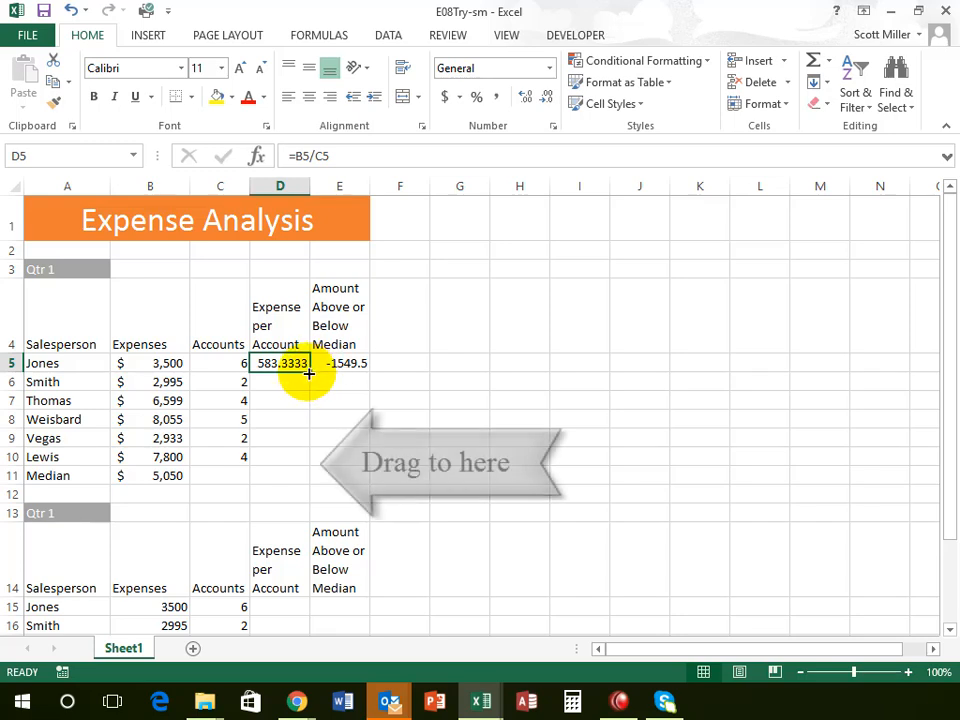
{"action": "left_click_drag", "start_coordinate": [310, 374], "coordinate": [306, 466]}
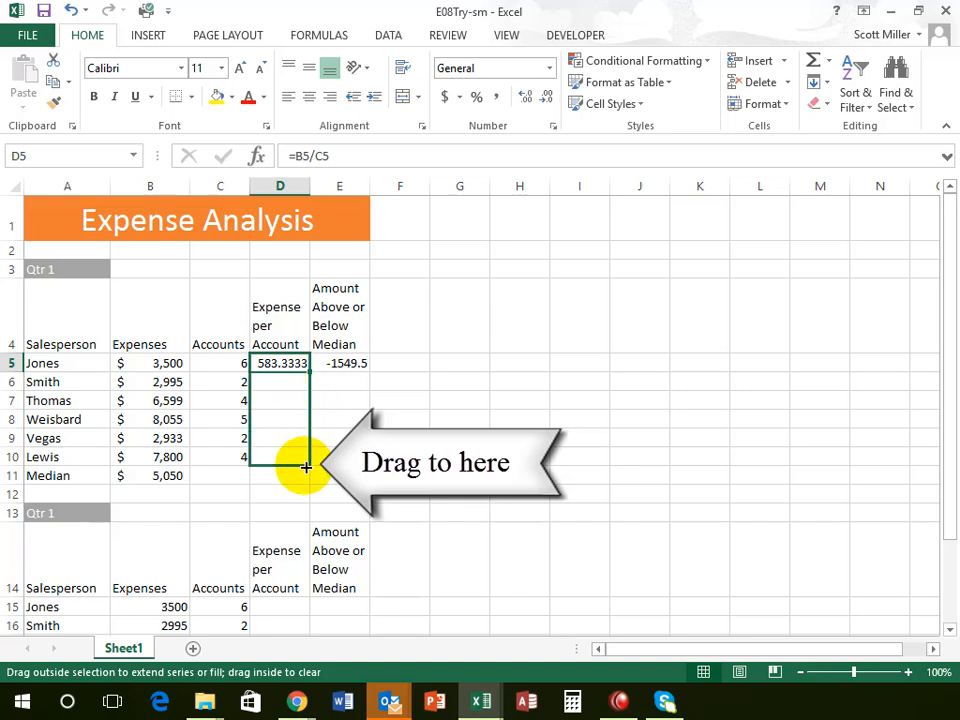
{"action": "left_click_drag", "start_coordinate": [306, 466], "coordinate": [308, 467]}
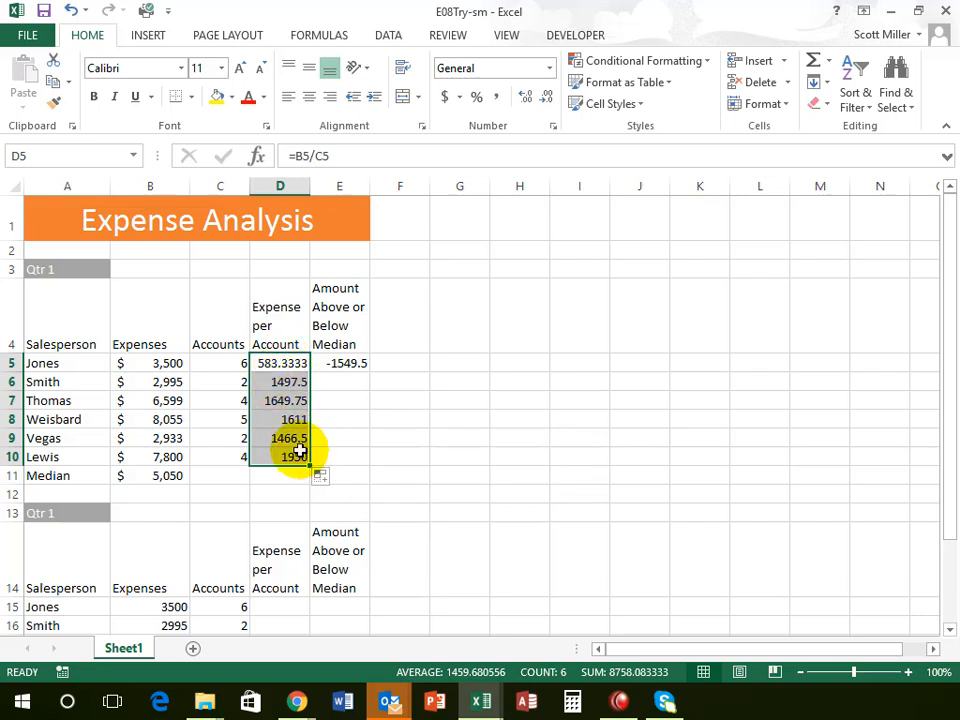
{"action": "left_click", "coordinate": [280, 383]}
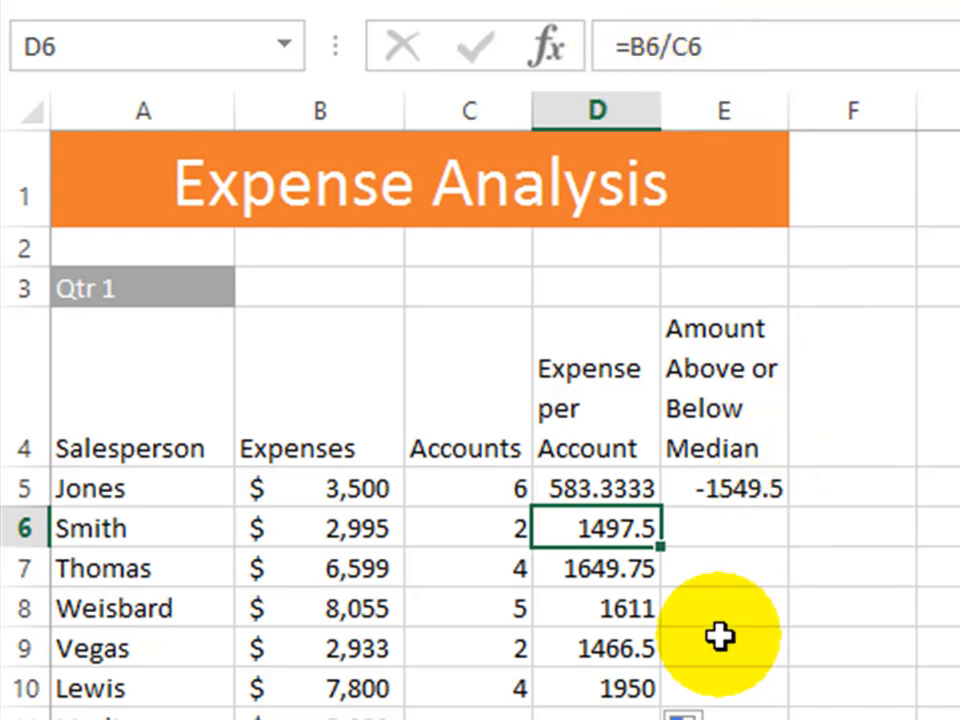
Step: Check the expense per account formulas filled into D7 and D8
{"action": "left_click", "coordinate": [612, 567]}
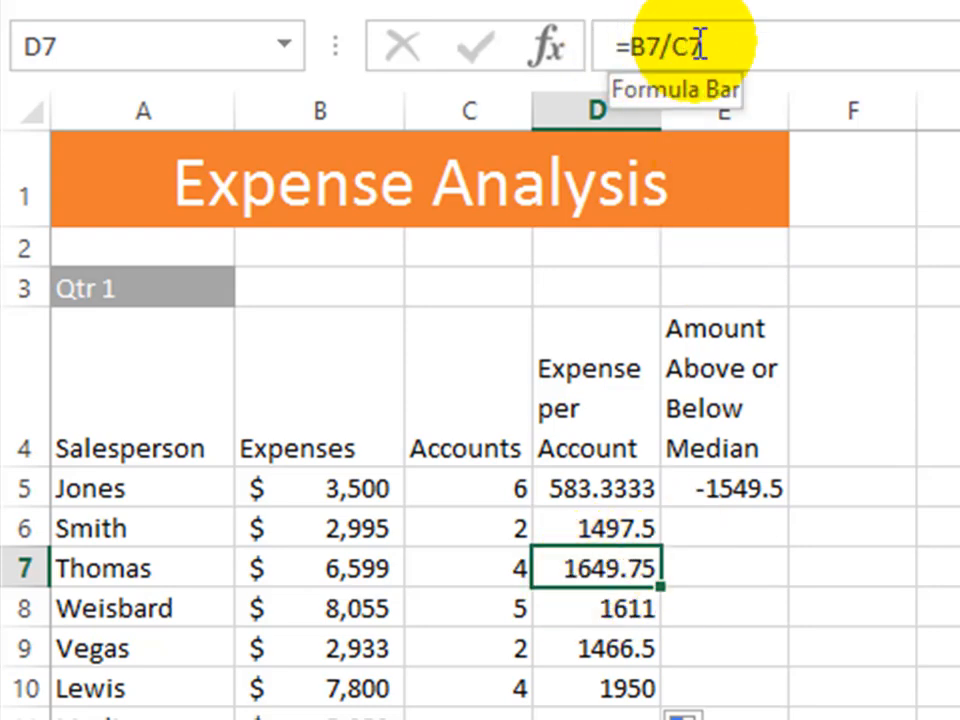
{"action": "left_click", "coordinate": [613, 612]}
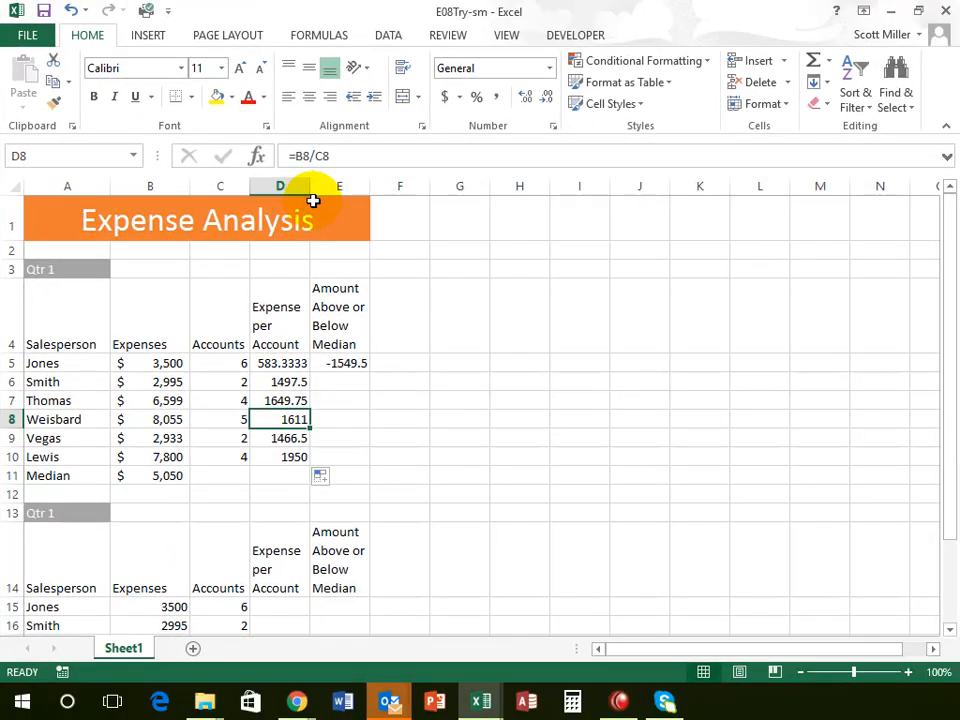
Step: Try filling the median difference formula from E5 down through E10 and check the formulas in E8 and E6
{"action": "left_click", "coordinate": [350, 365]}
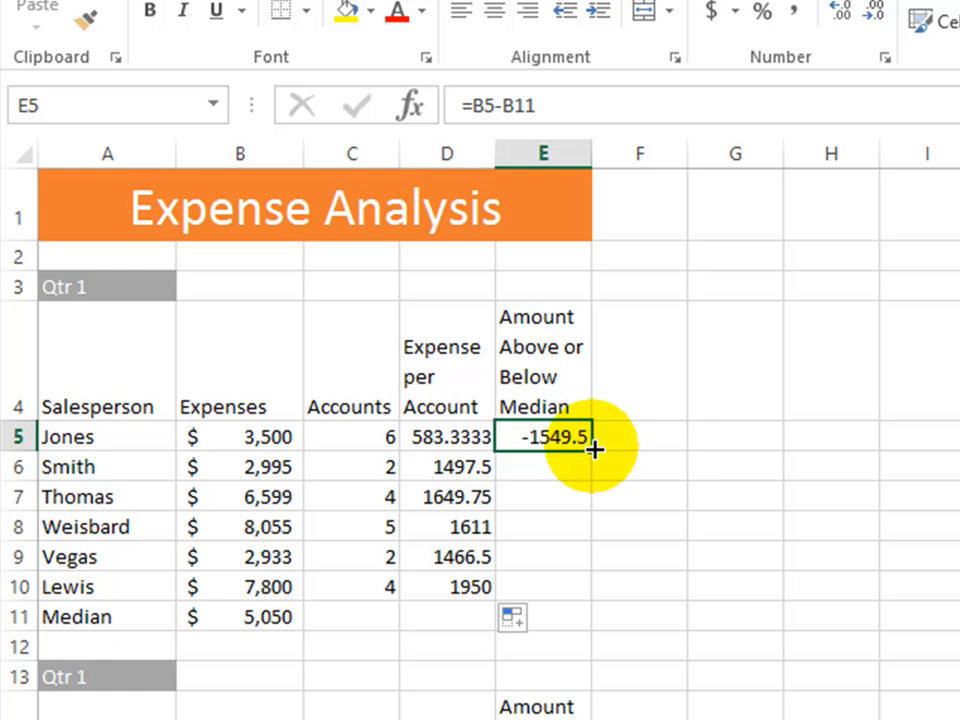
{"action": "left_click_drag", "start_coordinate": [594, 450], "coordinate": [578, 603]}
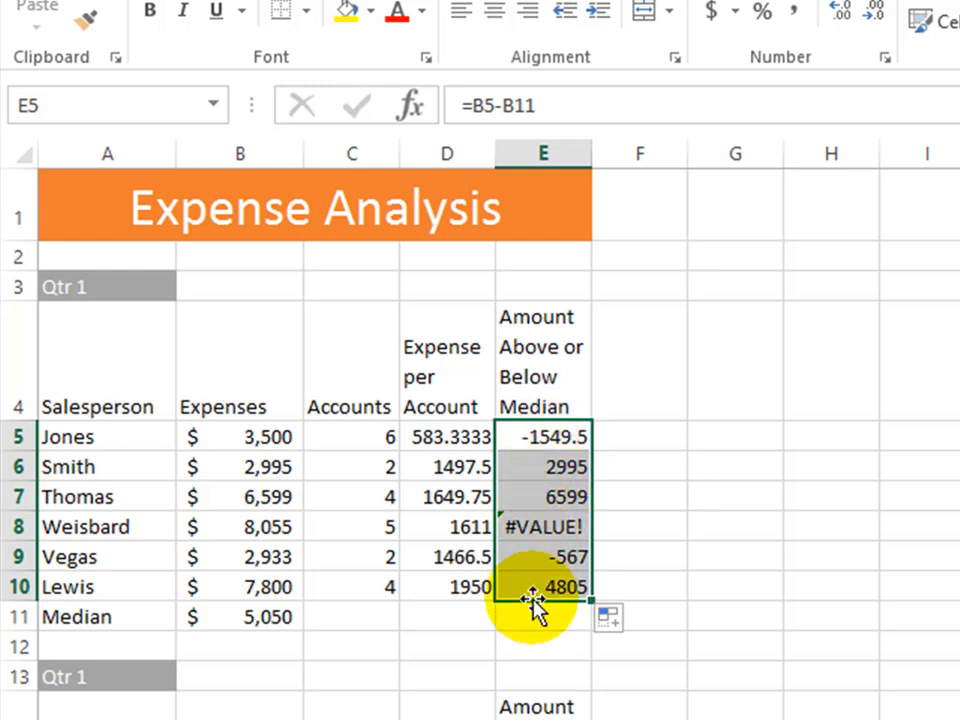
{"action": "left_click", "coordinate": [555, 528]}
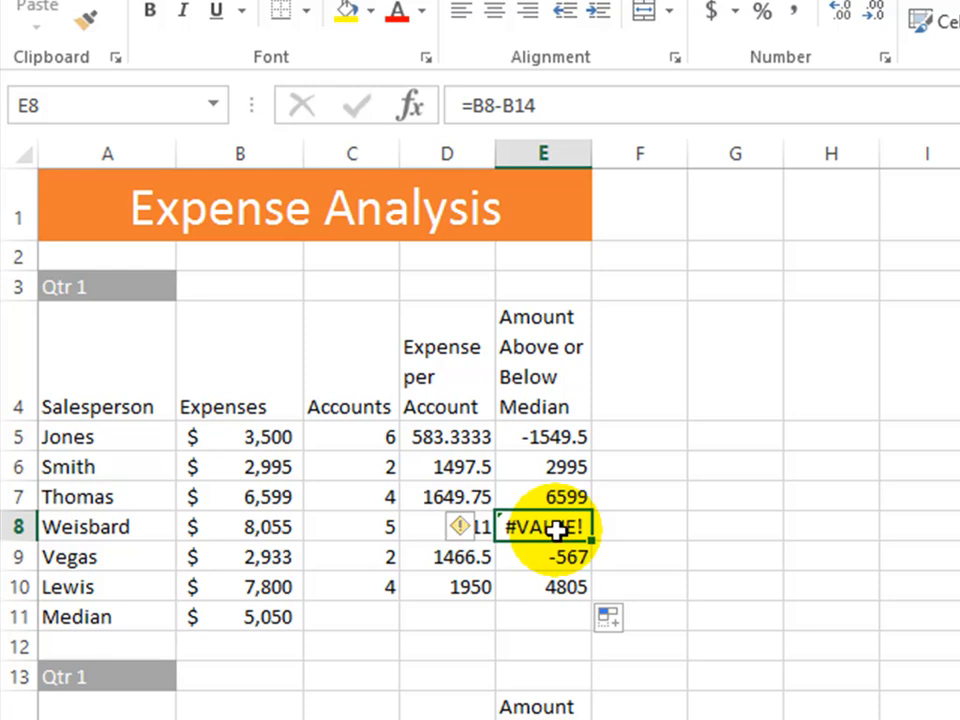
{"action": "left_click", "coordinate": [560, 469]}
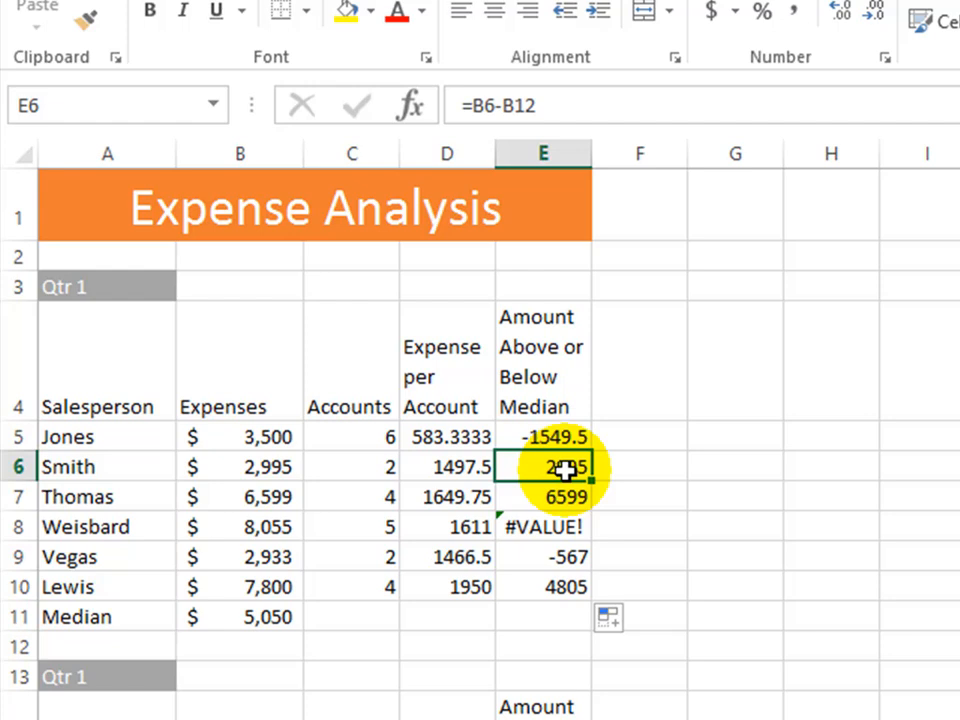
{"action": "left_click", "coordinate": [255, 470]}
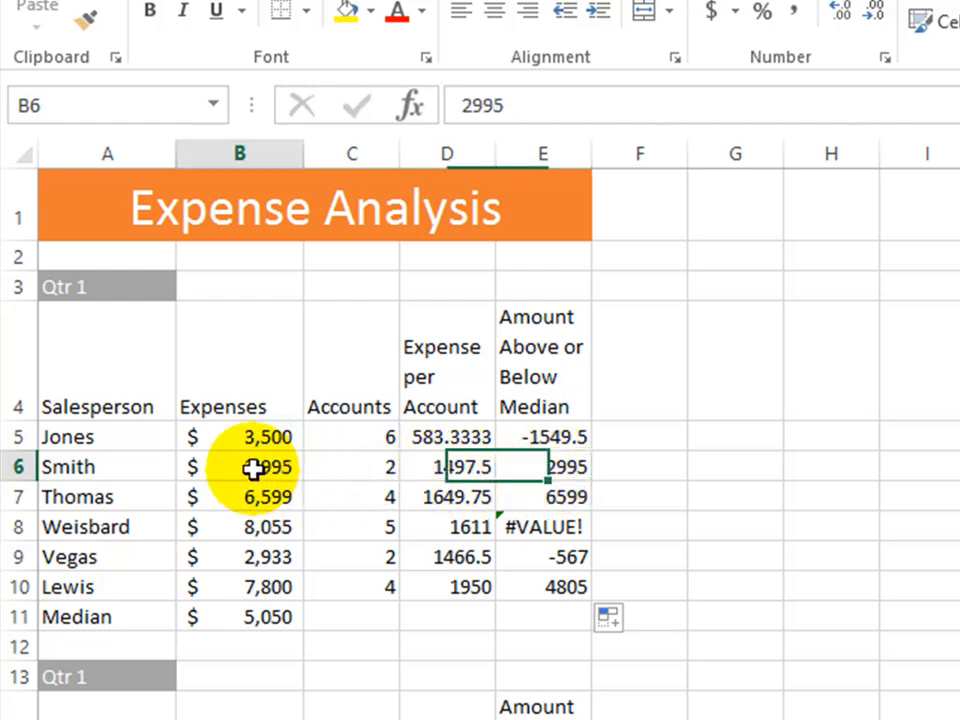
{"action": "left_click", "coordinate": [551, 467]}
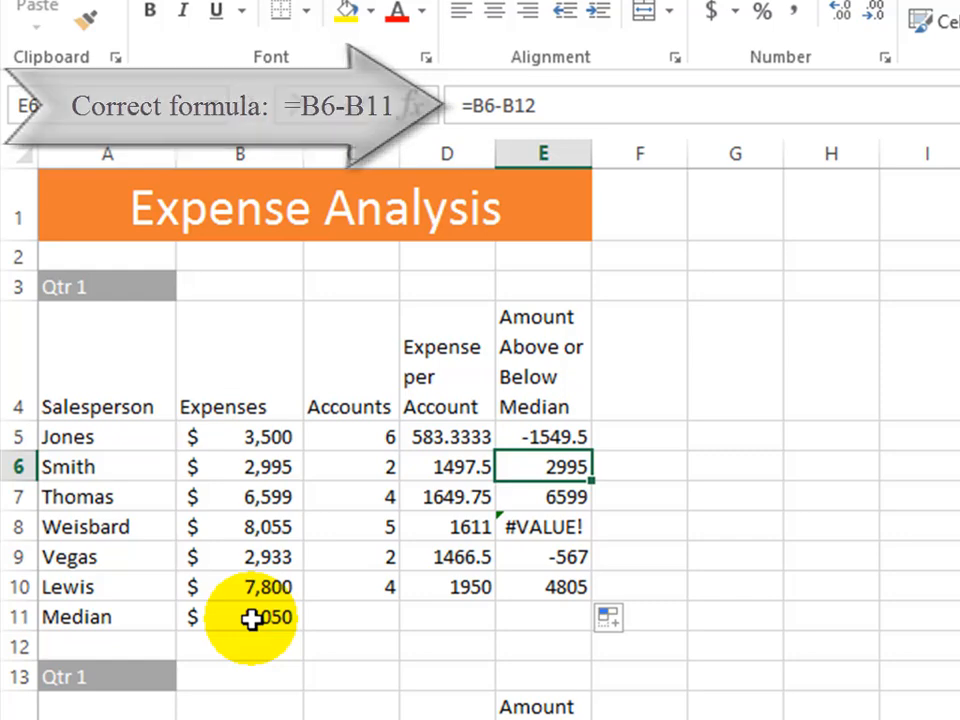
Step: Make the B11 reference in E5 absolute so the formula reads =B5-$B$11, and fill it down through E10
{"action": "left_click", "coordinate": [570, 433]}
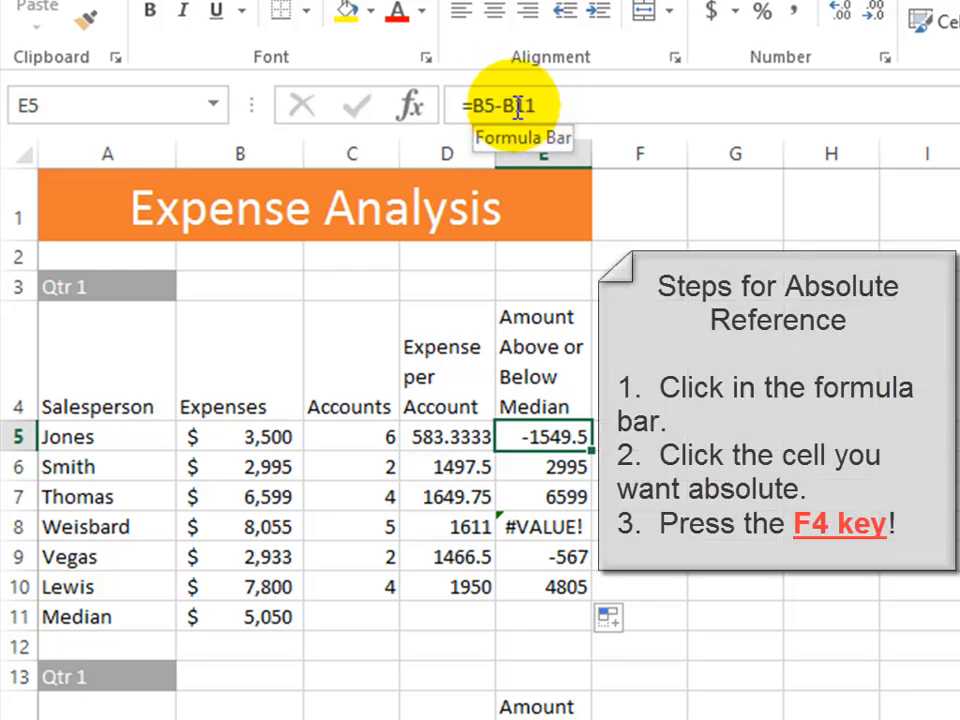
{"action": "left_click", "coordinate": [516, 108]}
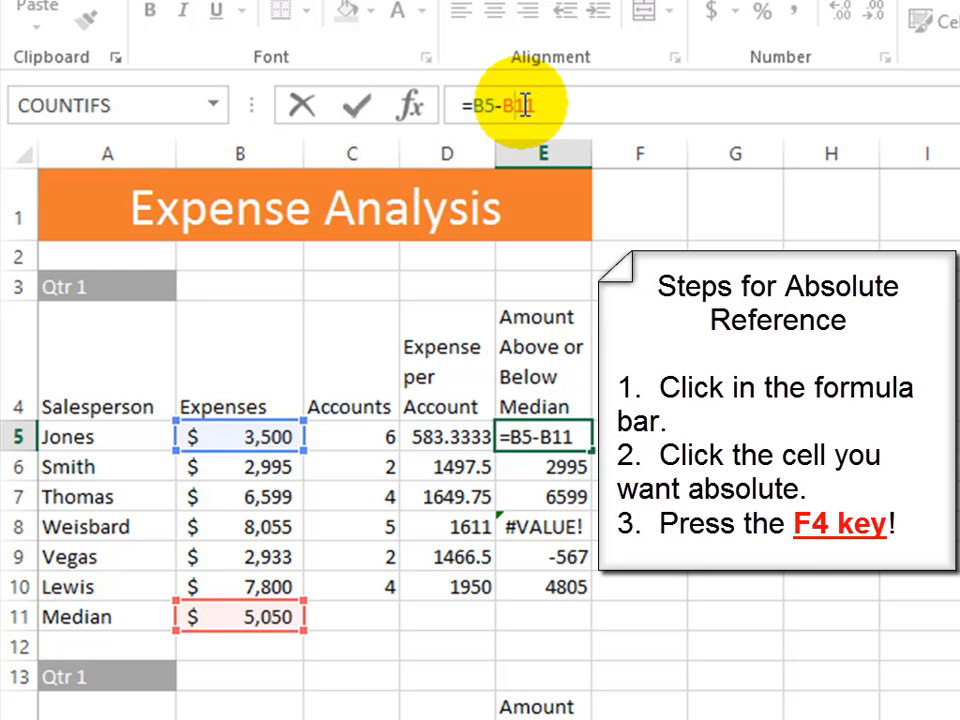
{"action": "key", "text": "F4"}
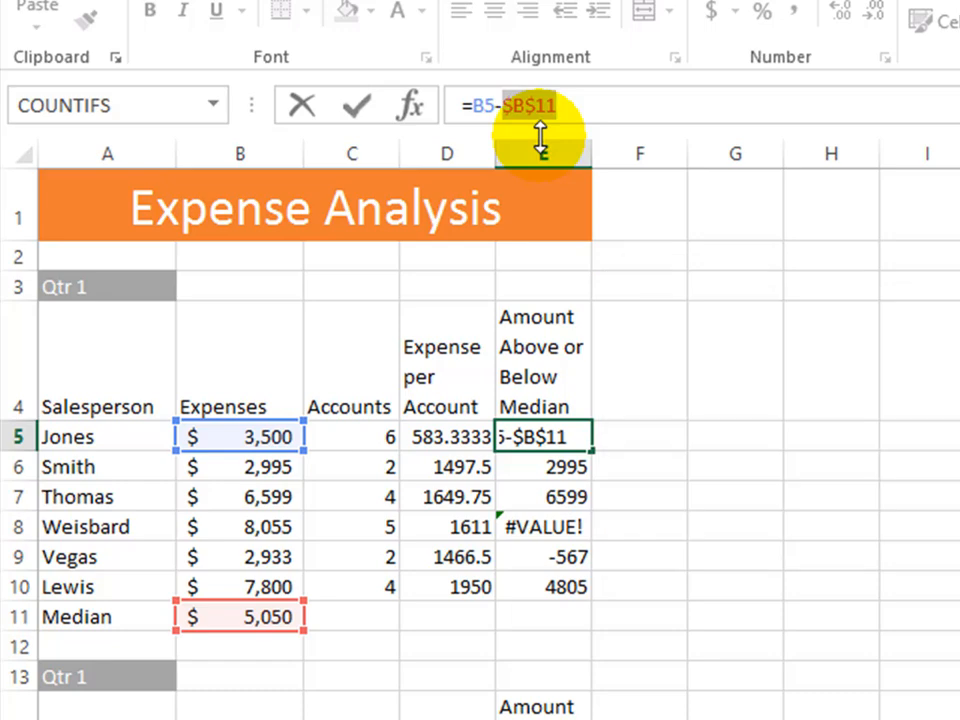
{"action": "key", "text": "Return"}
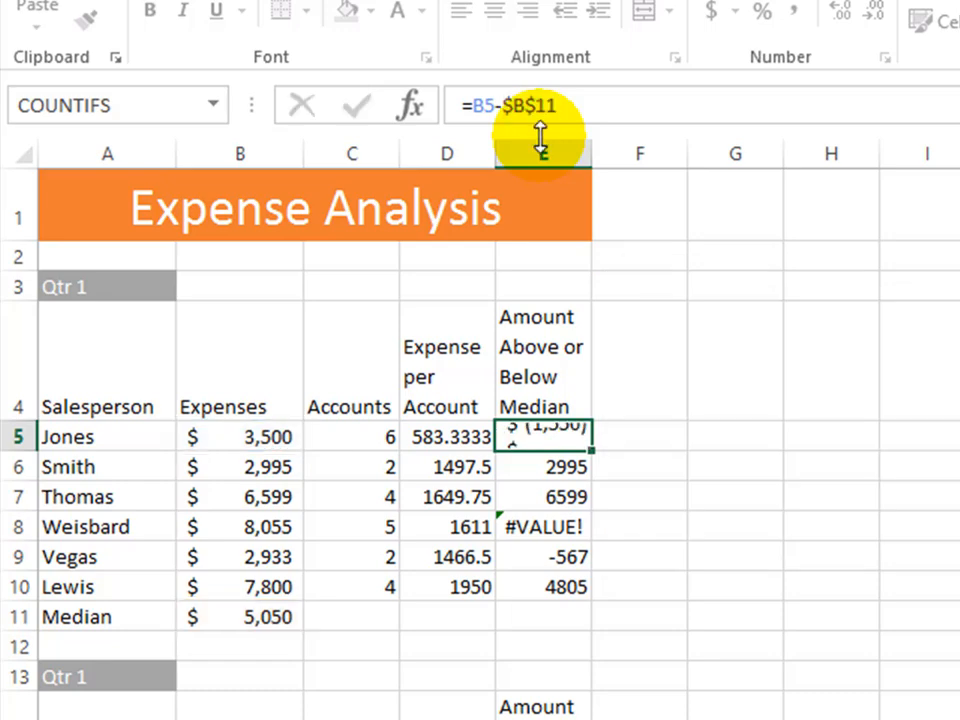
{"action": "left_click", "coordinate": [547, 441]}
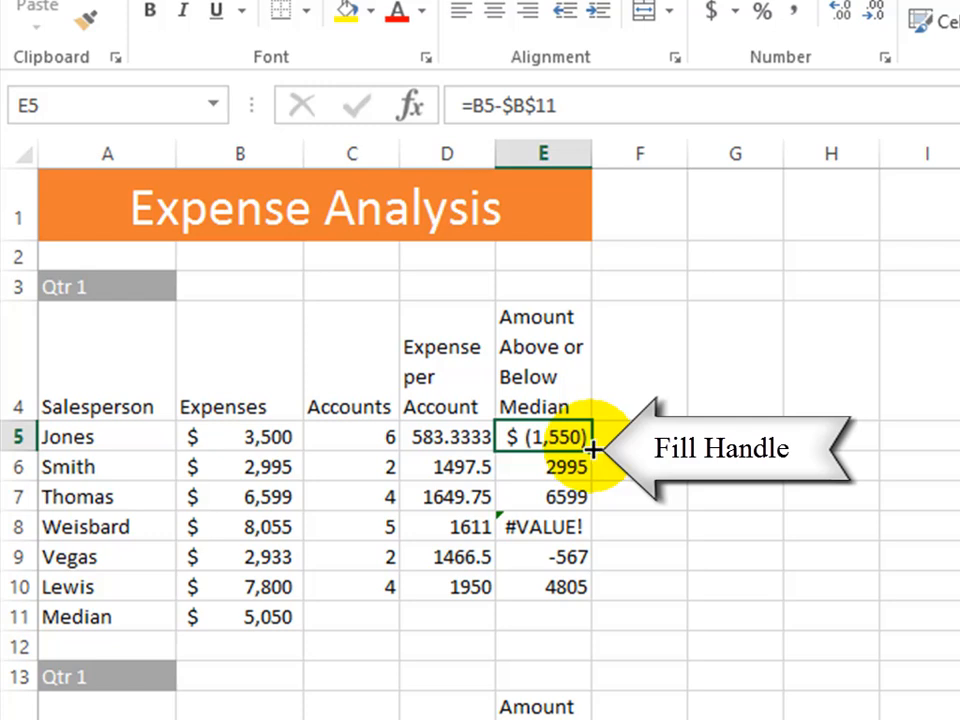
{"action": "left_click_drag", "start_coordinate": [591, 449], "coordinate": [583, 590]}
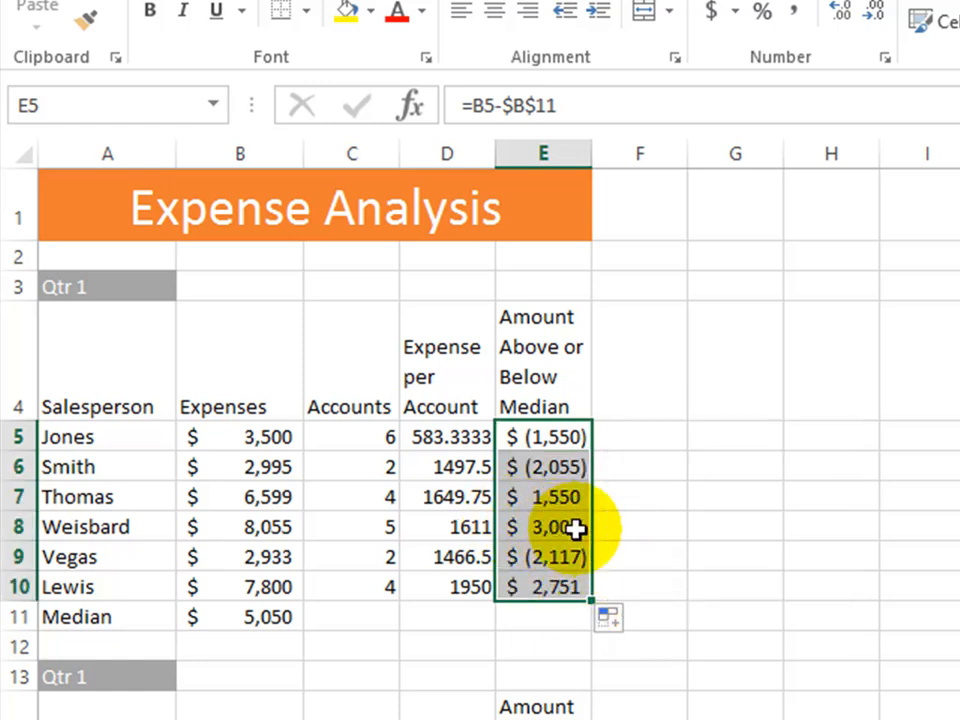
Step: Examine the filled formulas in E6, E7 and E10, and compare the cell references used in D5 and E5
{"action": "left_click", "coordinate": [555, 467]}
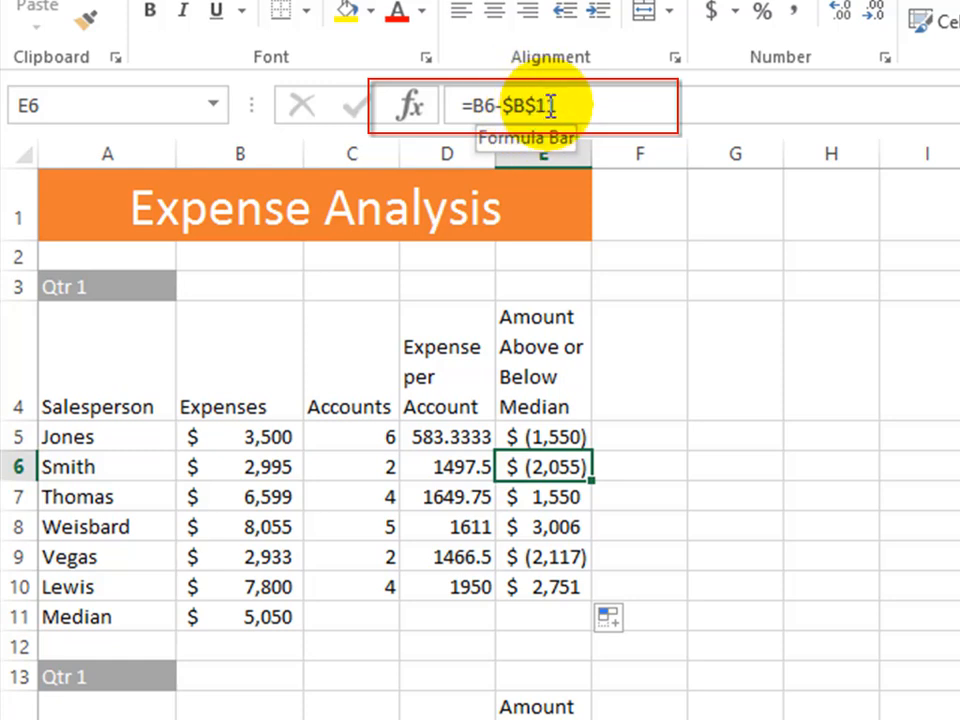
{"action": "left_click", "coordinate": [542, 501]}
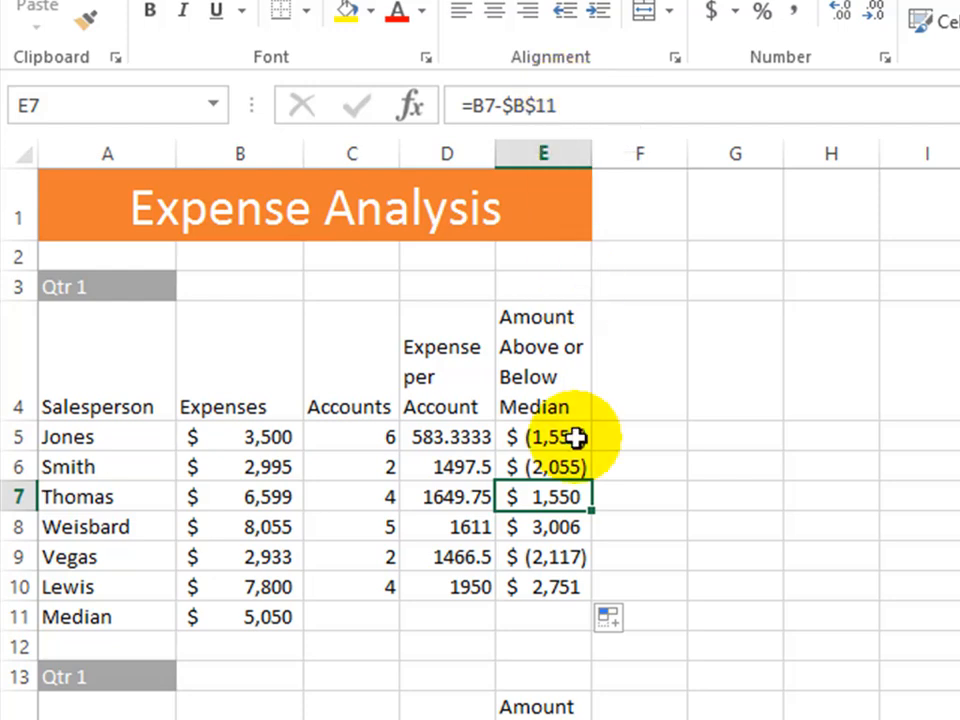
{"action": "left_click", "coordinate": [547, 591]}
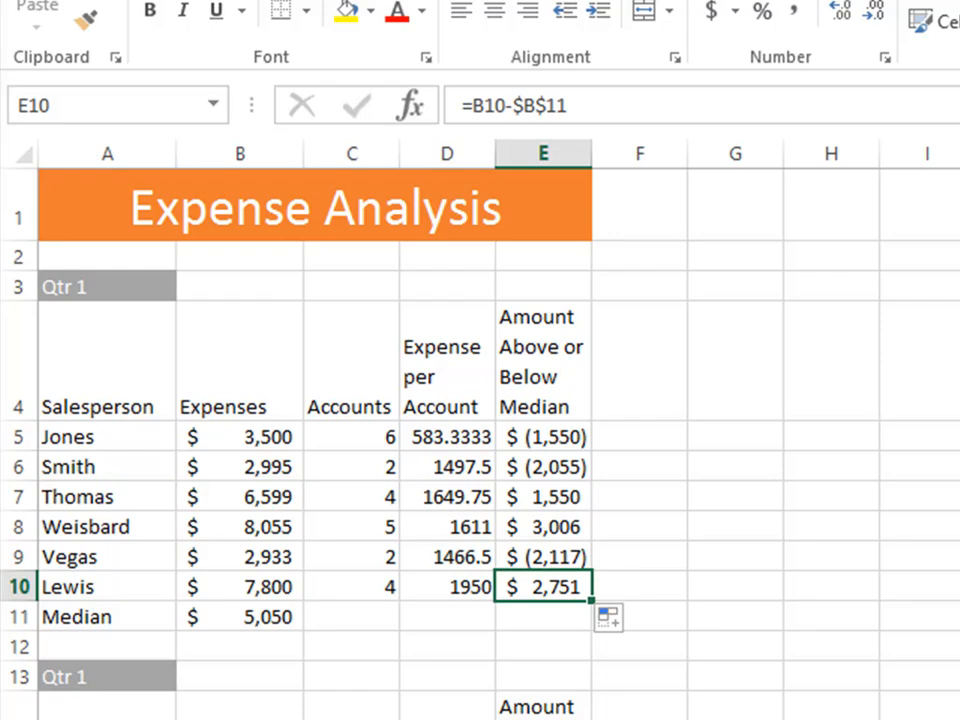
{"action": "left_click", "coordinate": [748, 450]}
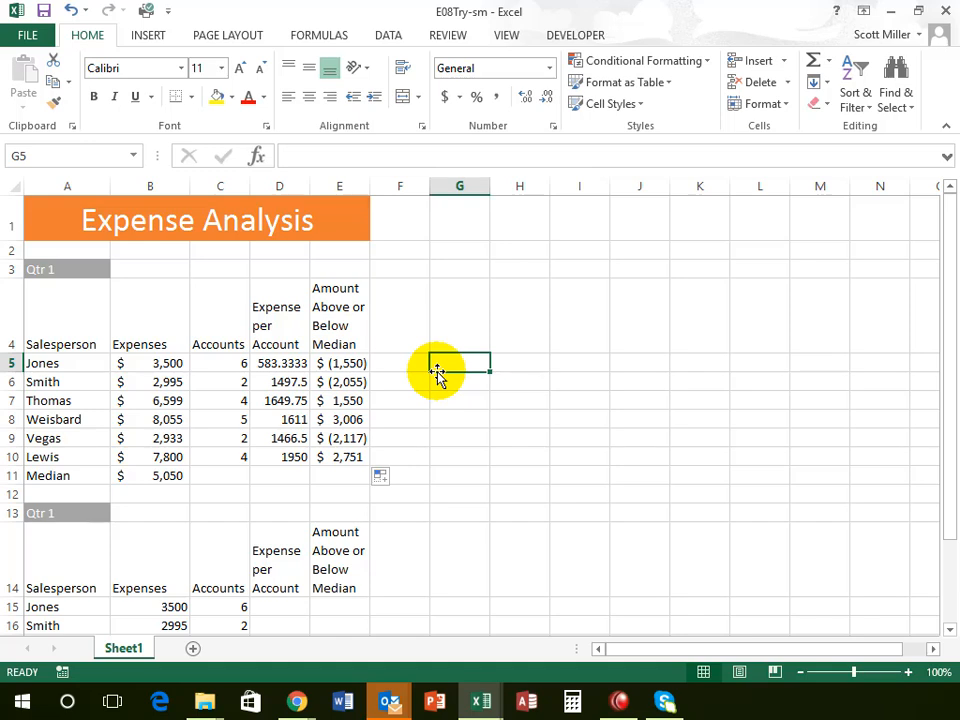
{"action": "left_click", "coordinate": [287, 364]}
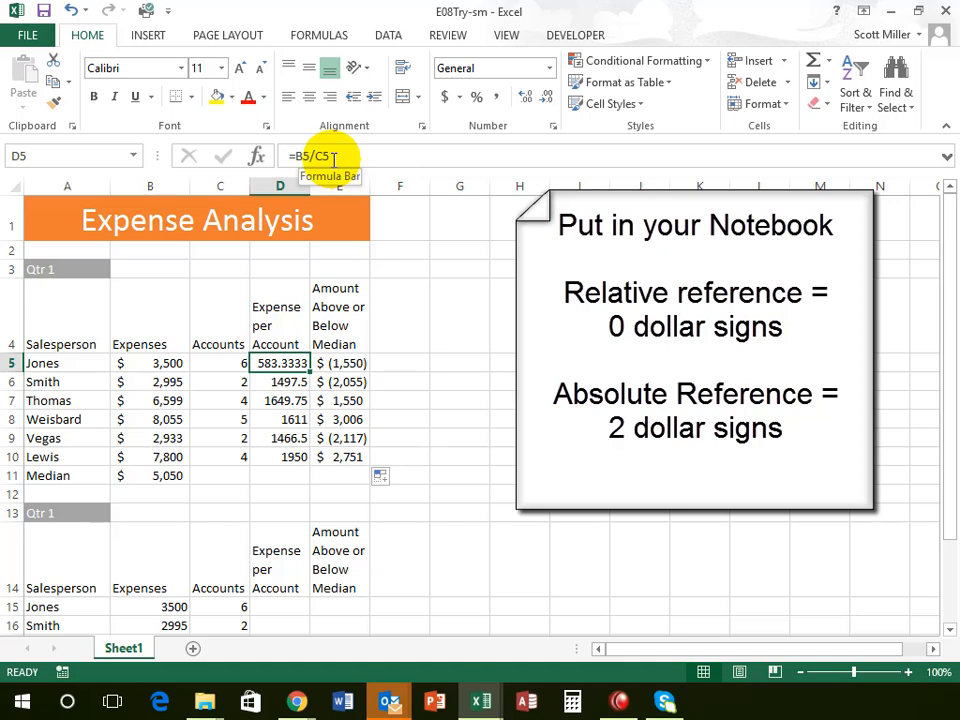
{"action": "left_click", "coordinate": [352, 365]}
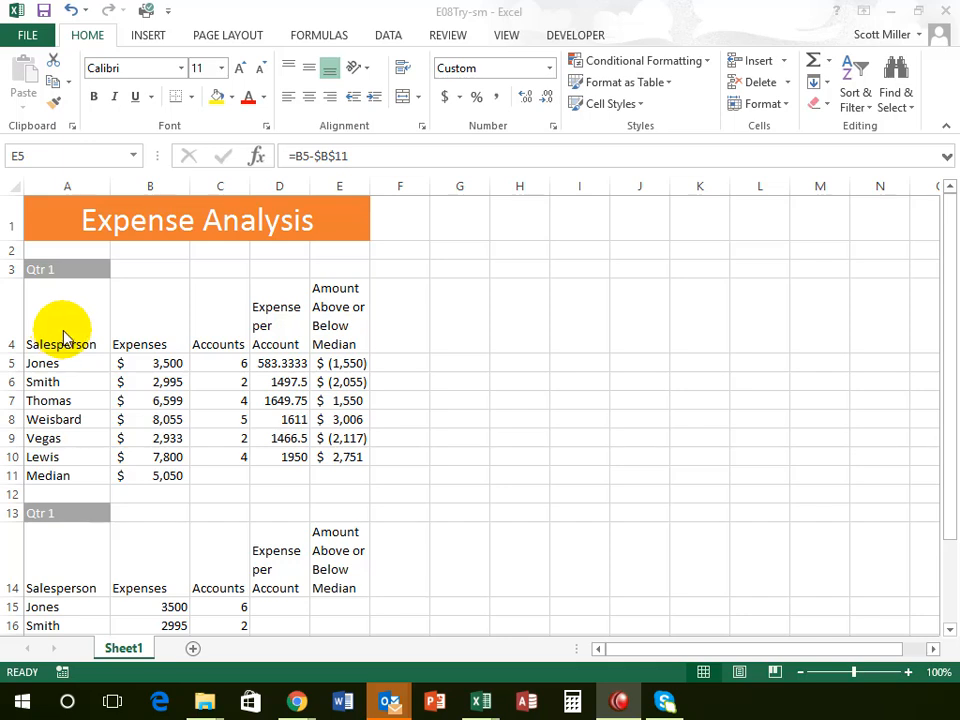
Step: Fill the heading row A4:E4 with the lightest gold theme color and make its text bold
{"action": "left_click_drag", "start_coordinate": [71, 328], "coordinate": [332, 326]}
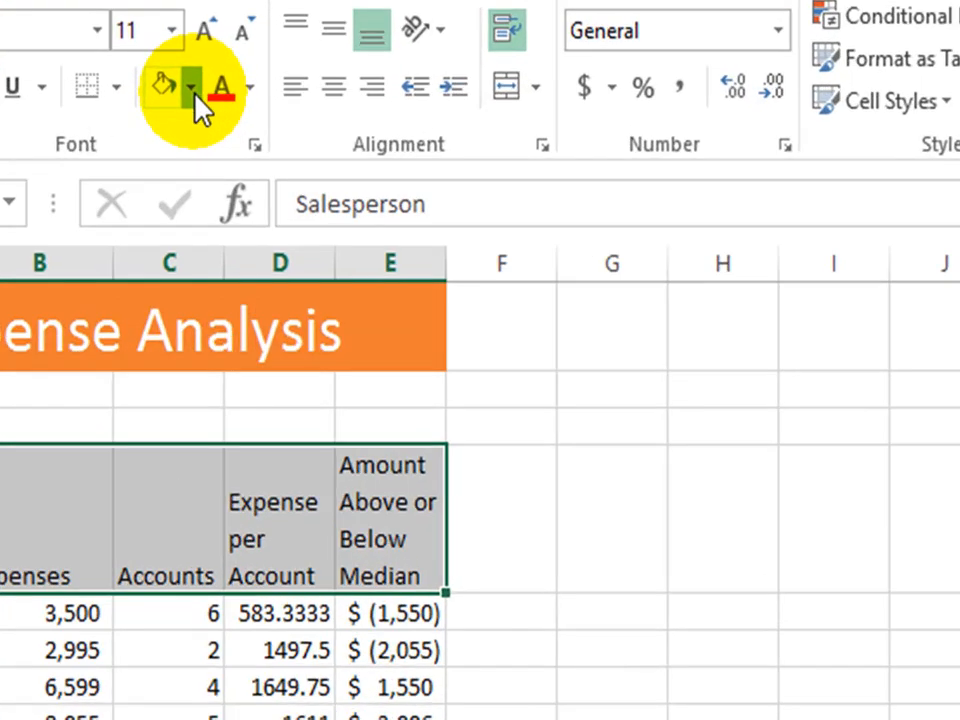
{"action": "left_click", "coordinate": [232, 98]}
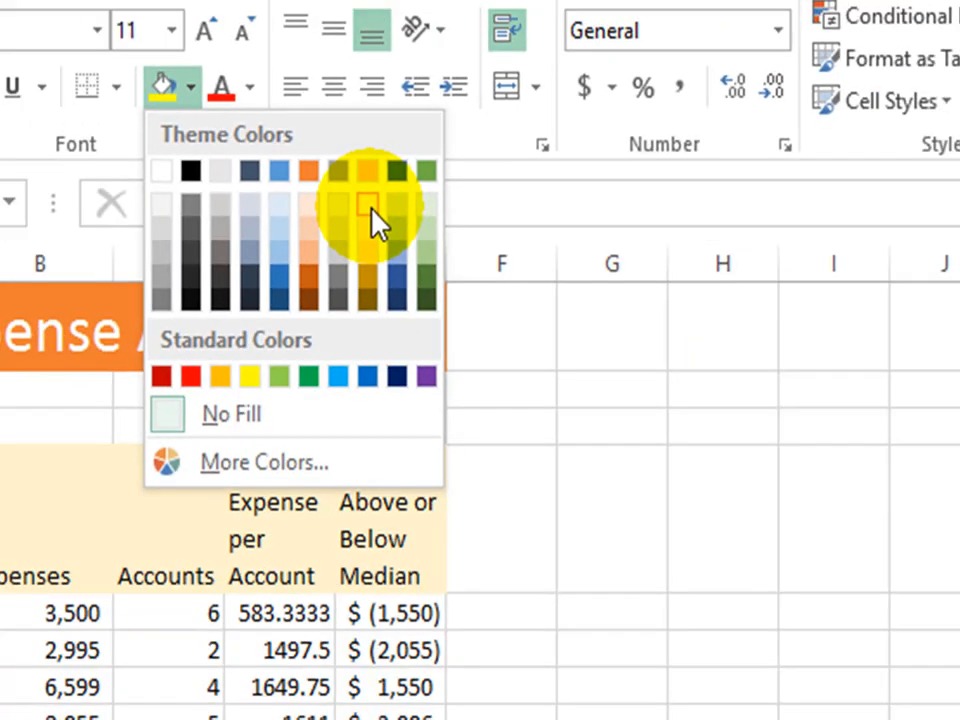
{"action": "left_click", "coordinate": [436, 300]}
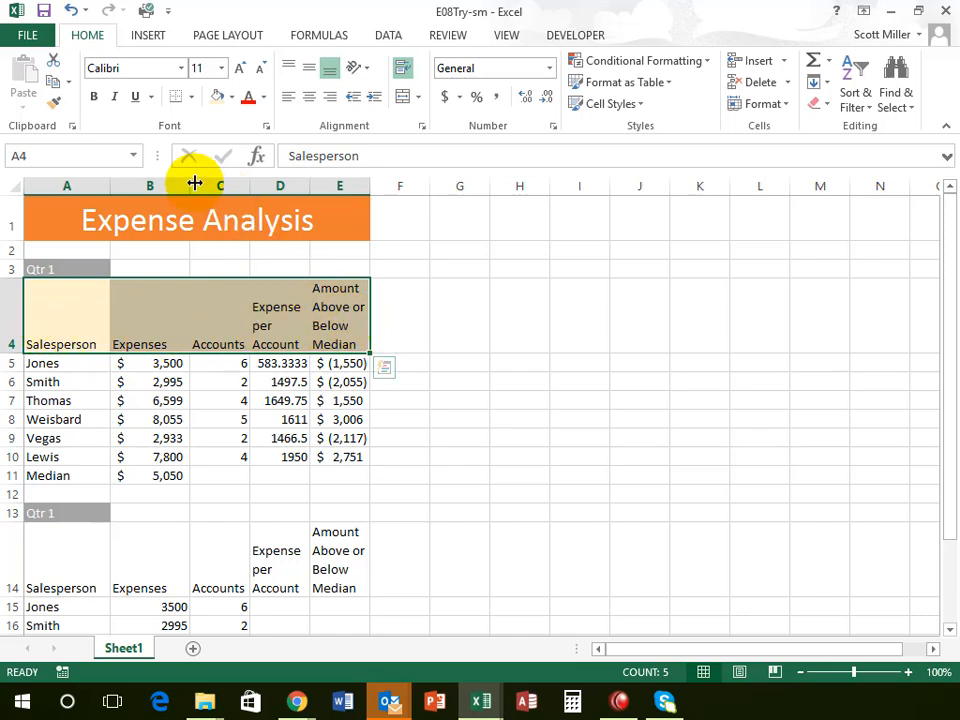
{"action": "left_click", "coordinate": [94, 98]}
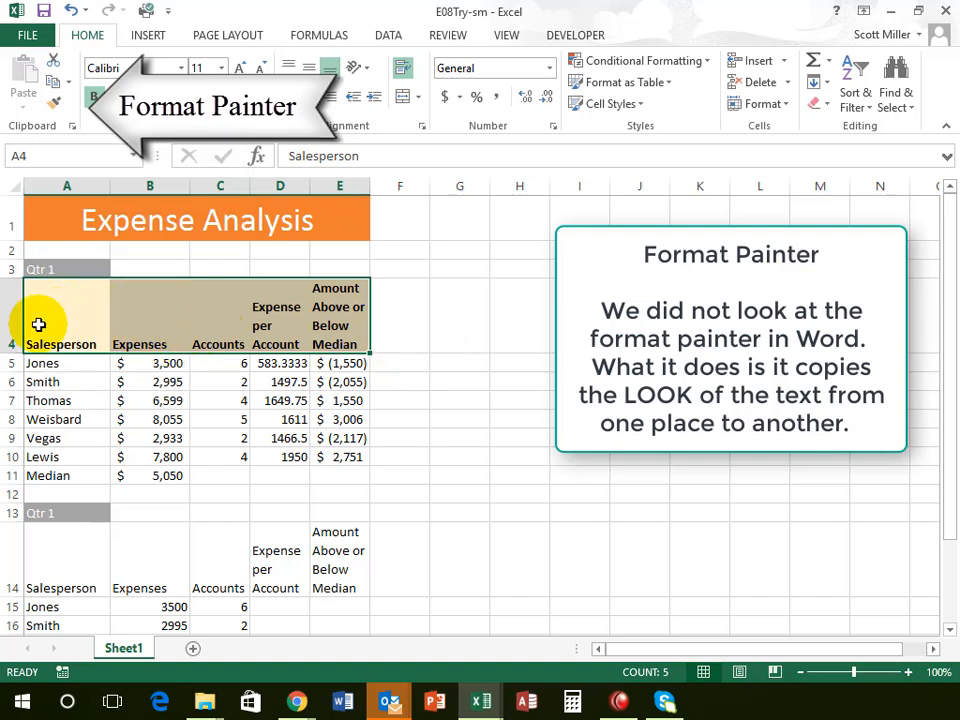
Step: Copy the formatting of A4:E4 onto the second heading row A14:E14 with Format Painter, and save the workbook
{"action": "left_click_drag", "start_coordinate": [38, 324], "coordinate": [347, 344]}
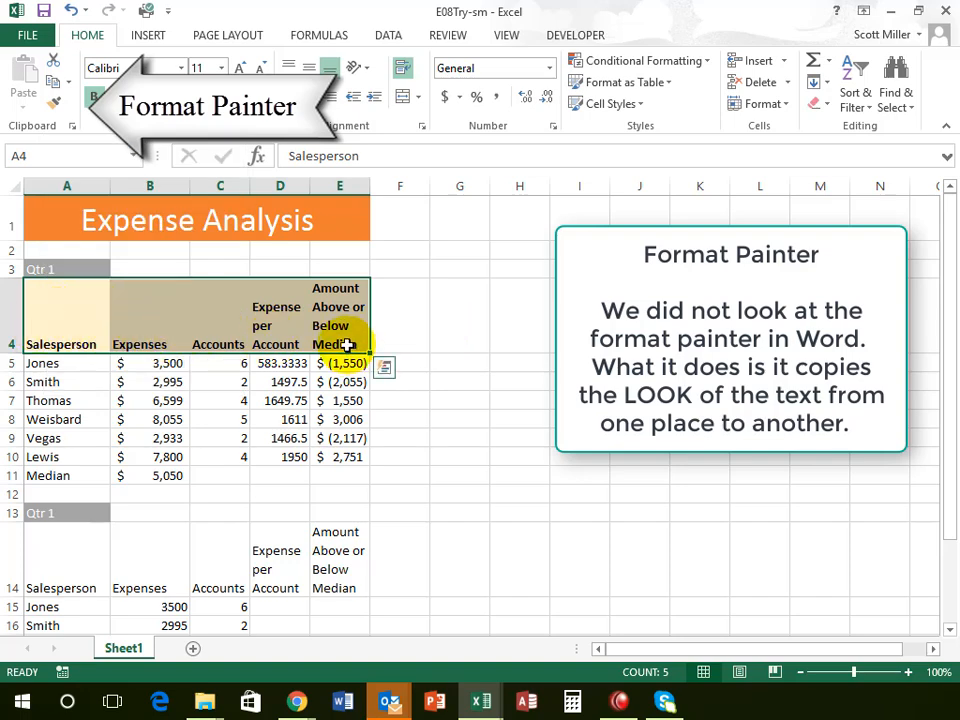
{"action": "left_click", "coordinate": [57, 105]}
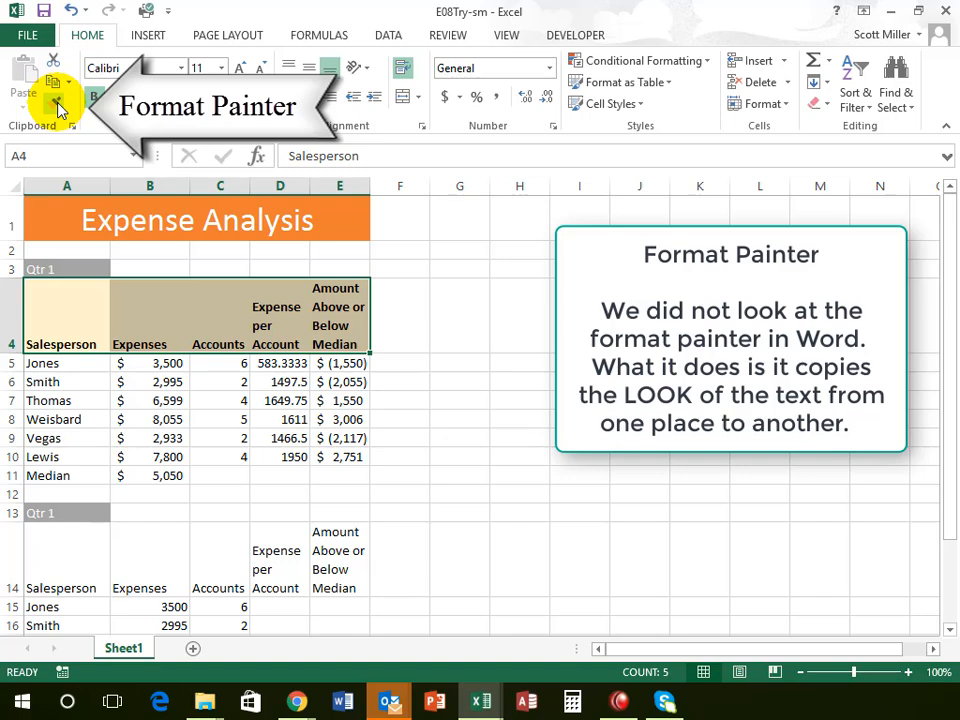
{"action": "left_click", "coordinate": [57, 105]}
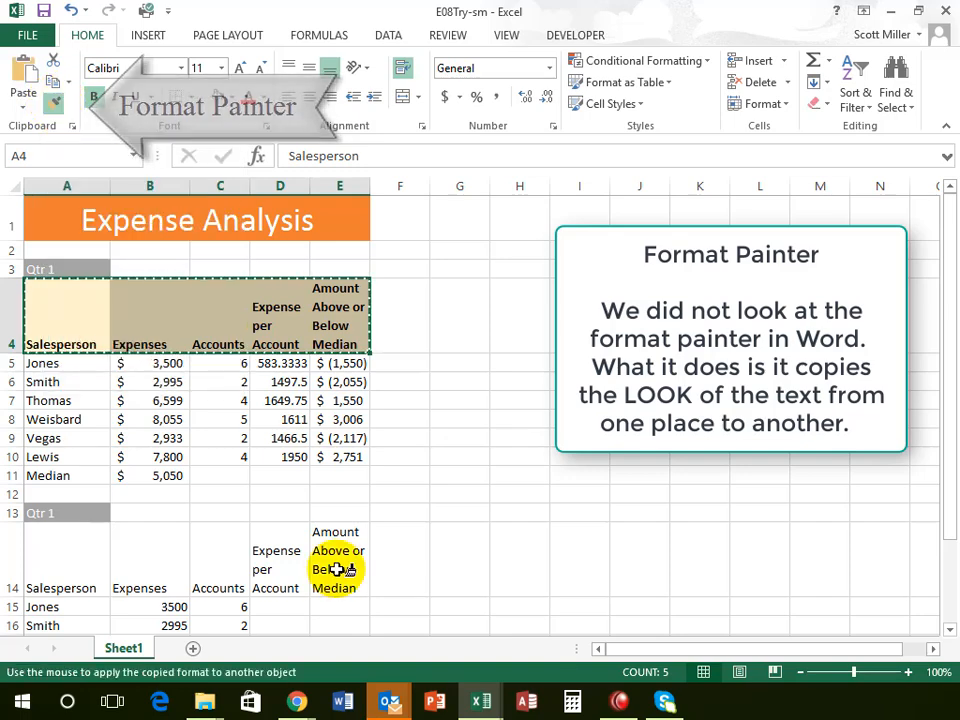
{"action": "left_click", "coordinate": [55, 572]}
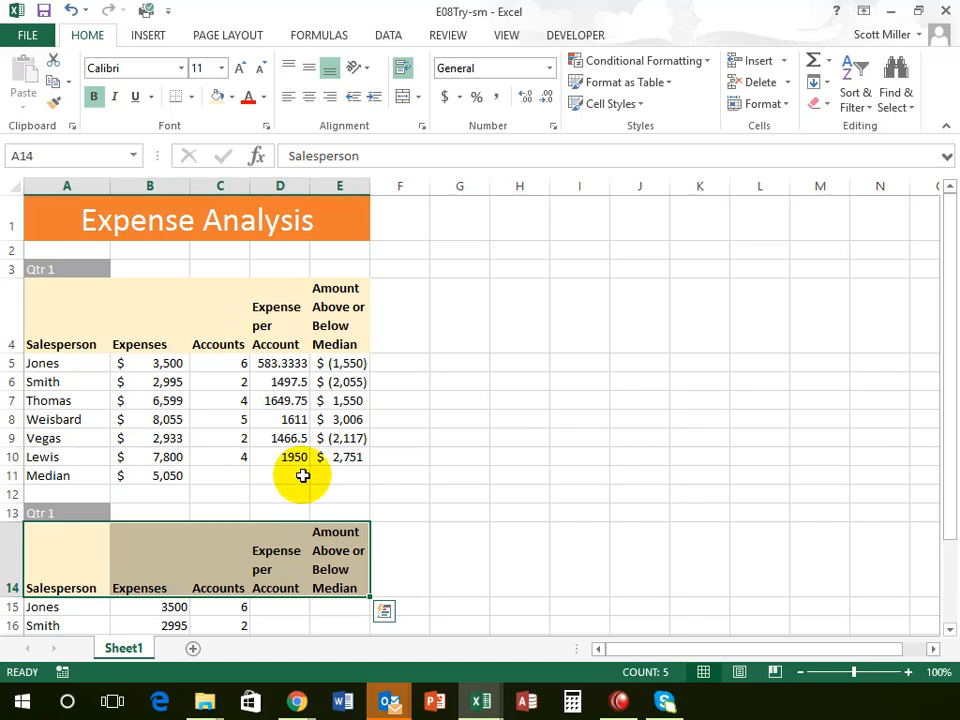
{"action": "left_click", "coordinate": [44, 12]}
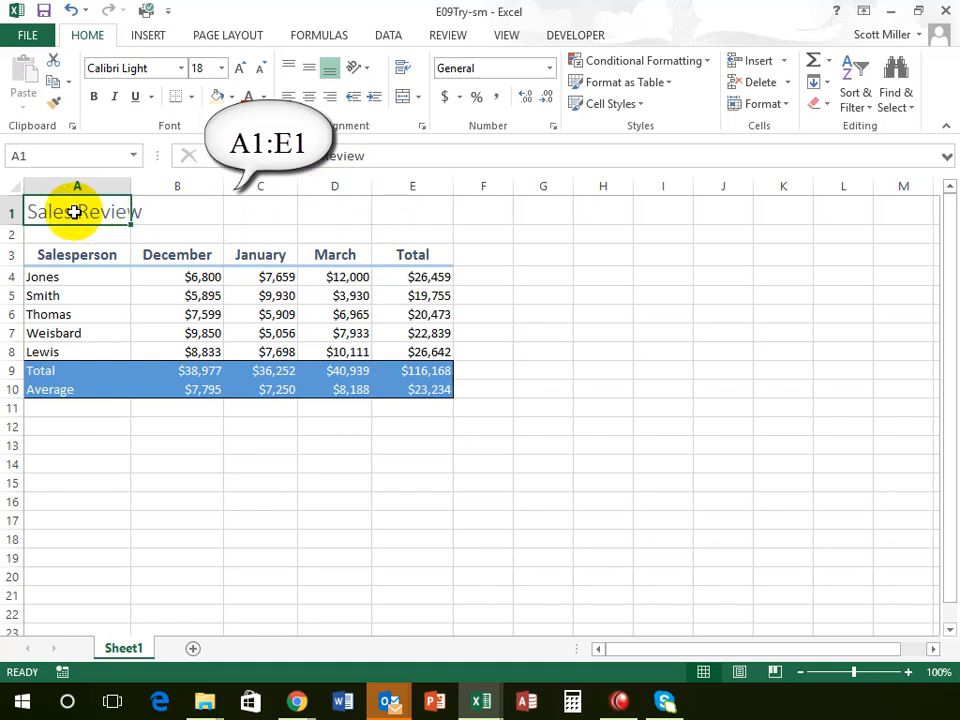
Step: Merge and center the Sales Review title across A1:E1 in the E09Try-sm workbook
{"action": "left_click_drag", "start_coordinate": [75, 212], "coordinate": [410, 210]}
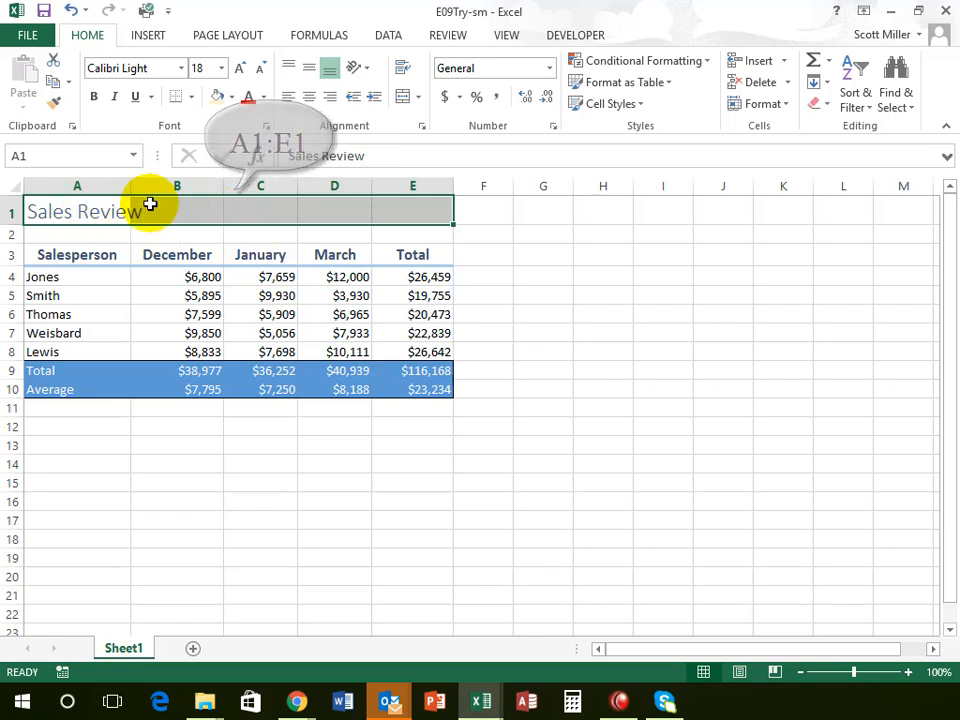
{"action": "left_click", "coordinate": [403, 97]}
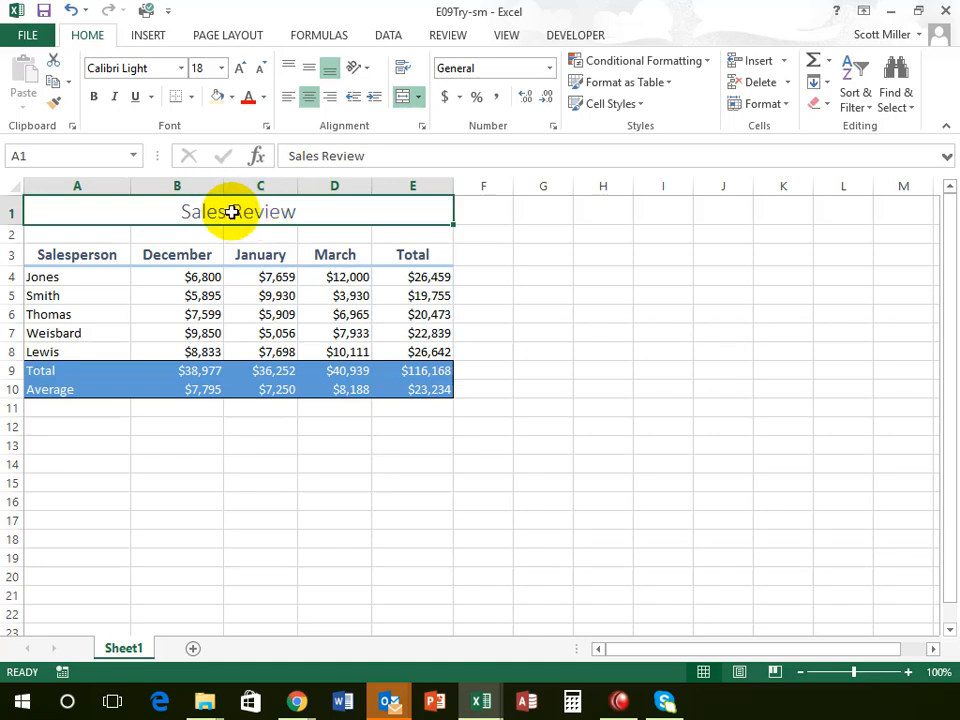
{"action": "left_click", "coordinate": [182, 312]}
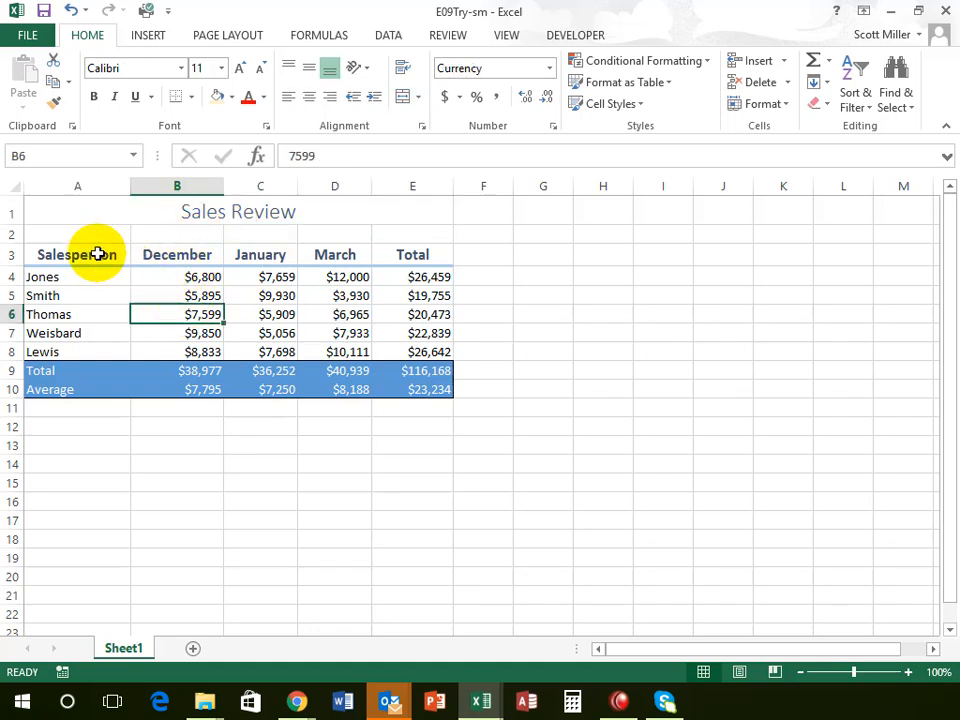
Step: Compare the merged title cell with the separate heading cells B3 and C3
{"action": "left_click", "coordinate": [214, 212]}
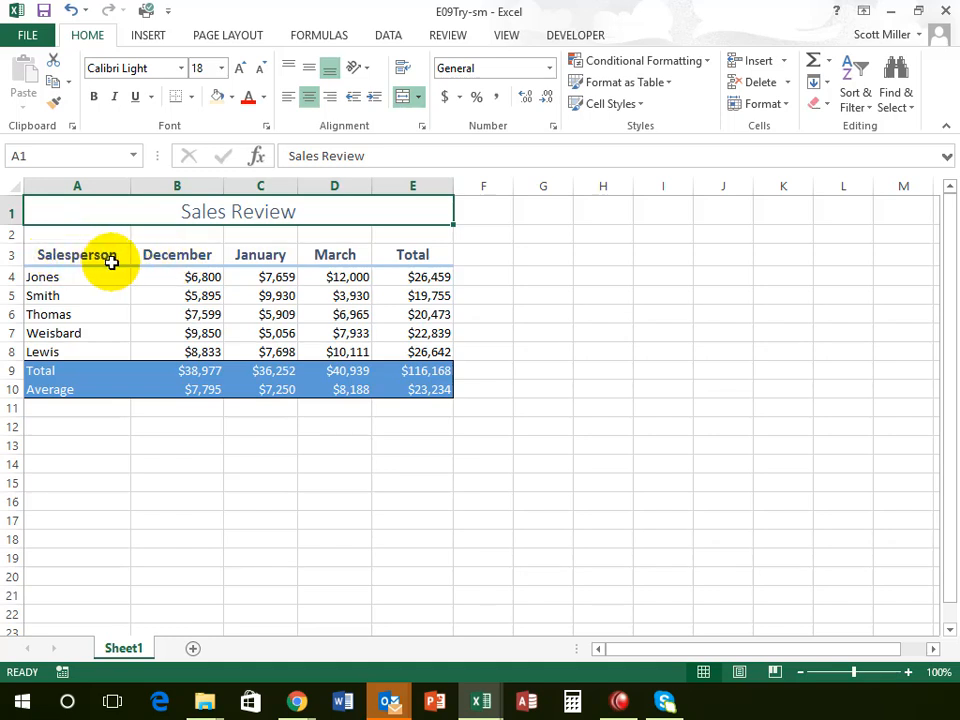
{"action": "left_click", "coordinate": [163, 254]}
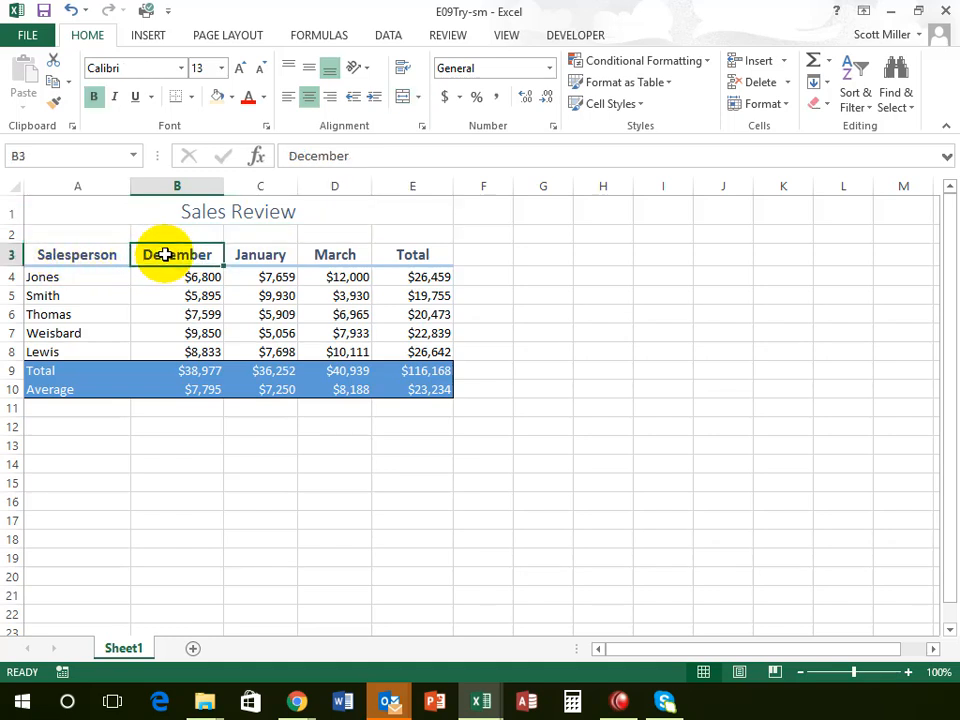
{"action": "left_click", "coordinate": [257, 254]}
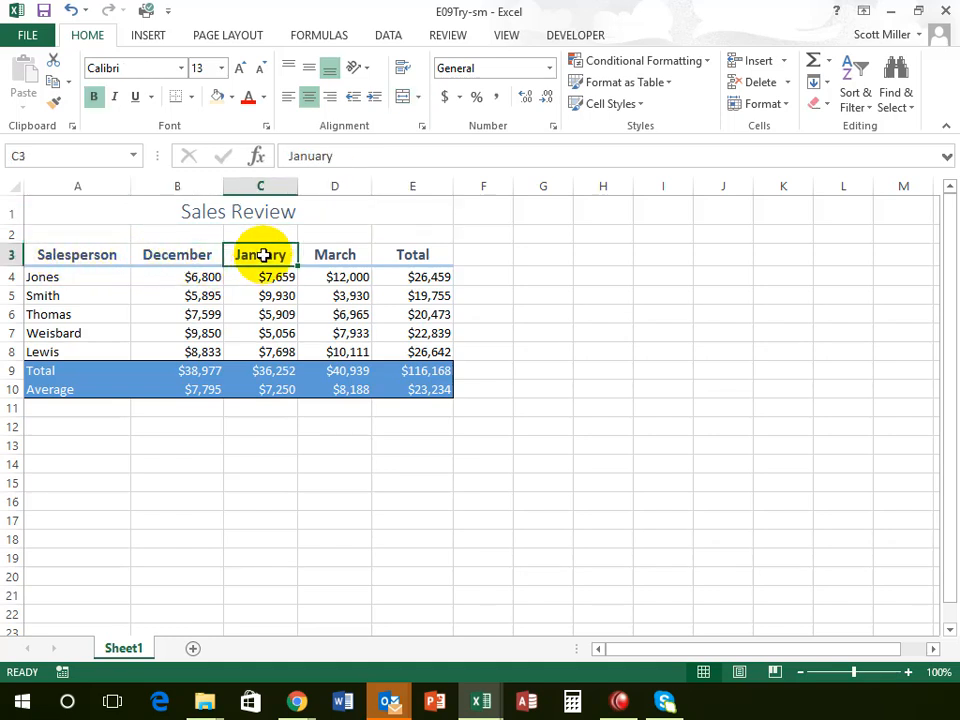
{"action": "left_click", "coordinate": [336, 255]}
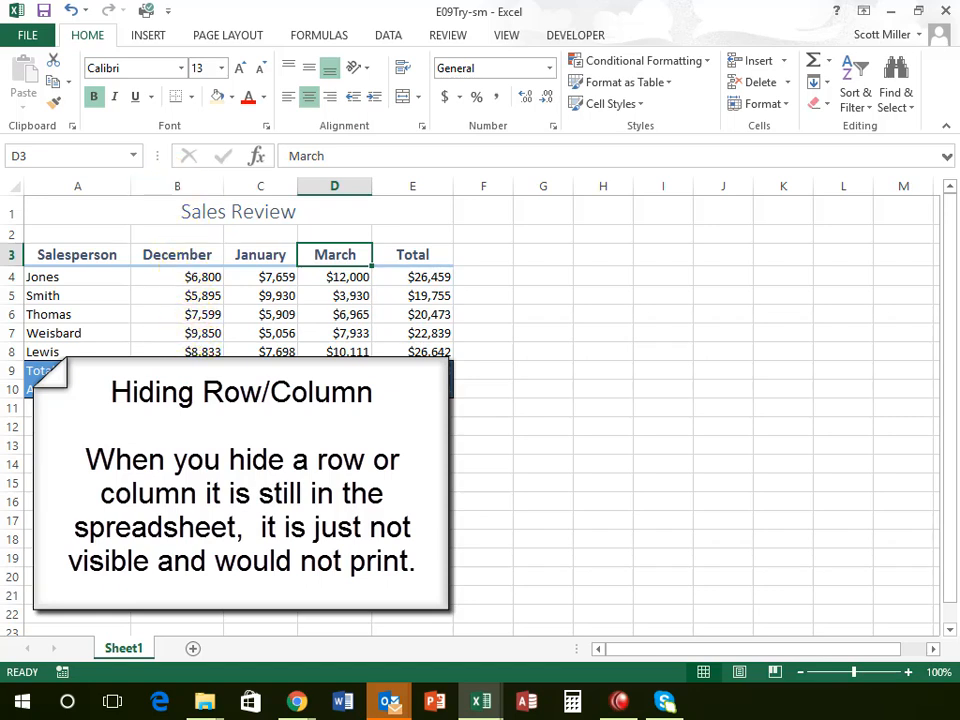
{"action": "left_click", "coordinate": [165, 186]}
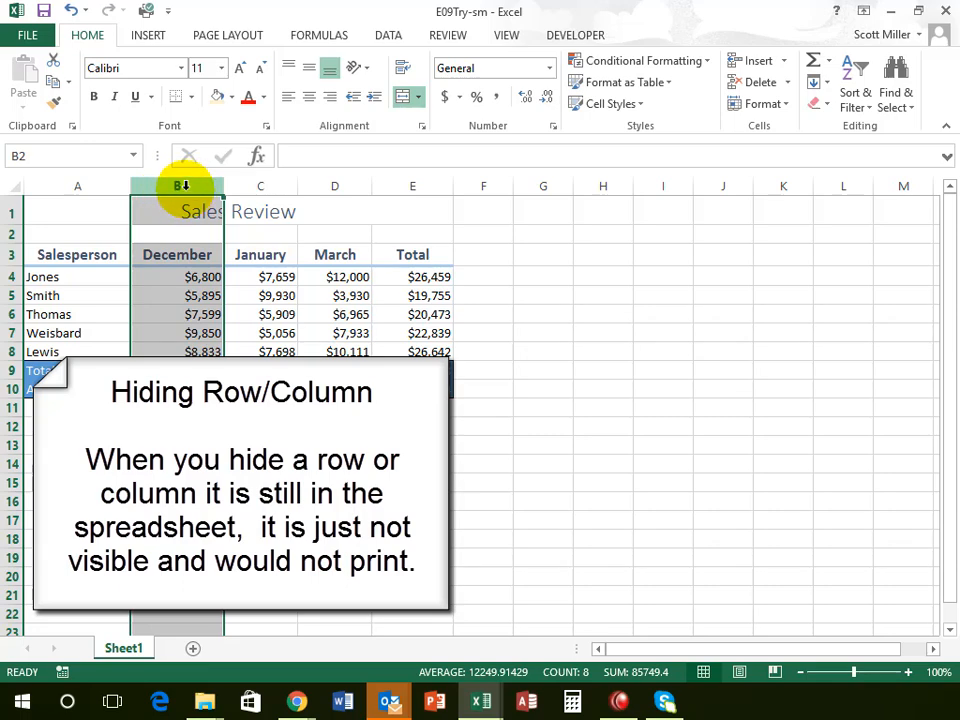
{"action": "left_click", "coordinate": [12, 295]}
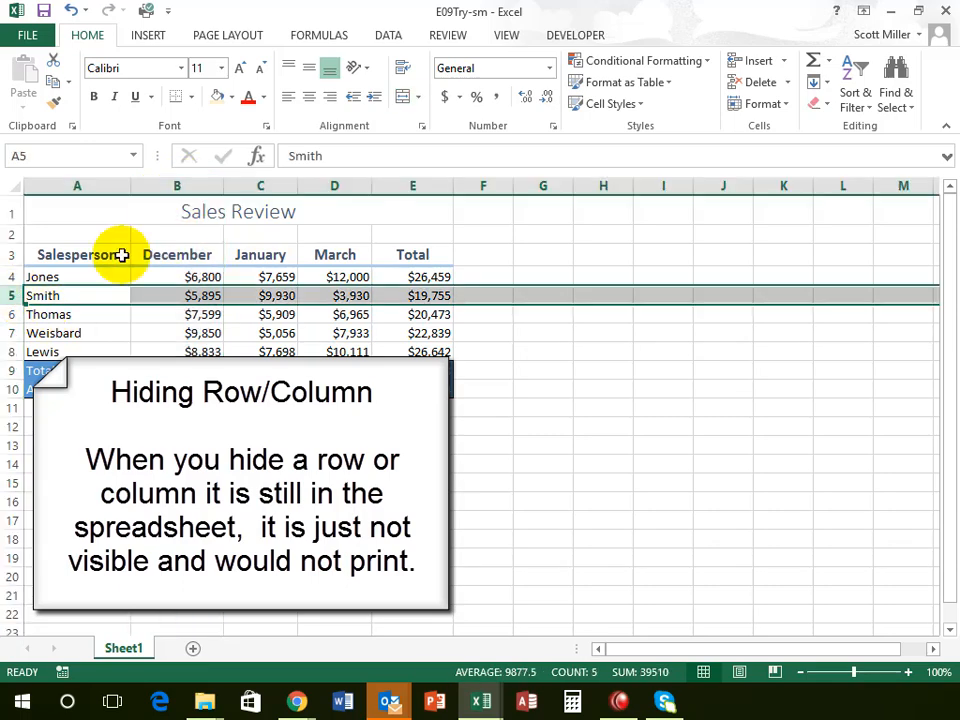
{"action": "left_click", "coordinate": [189, 186]}
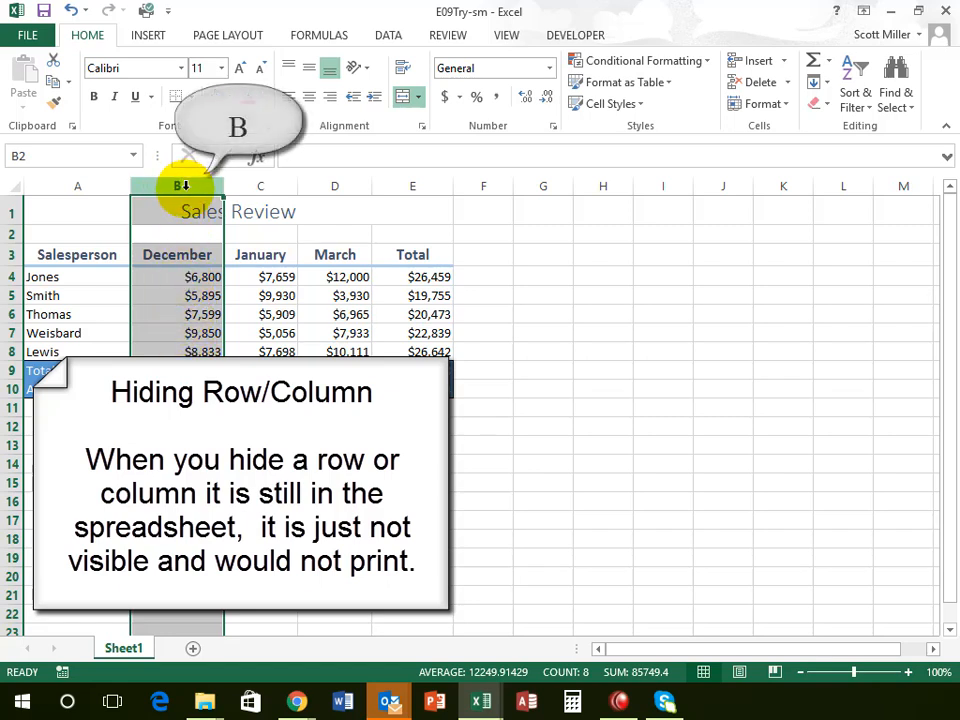
{"action": "left_click", "coordinate": [13, 314]}
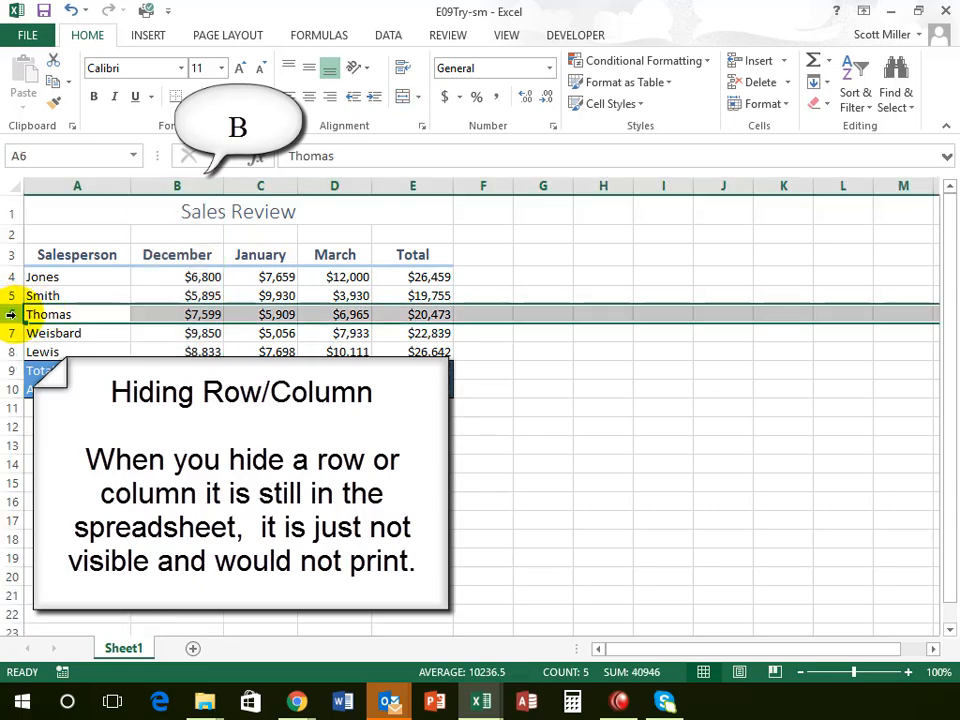
Step: Hide column B, which holds the December sales
{"action": "left_click", "coordinate": [189, 185]}
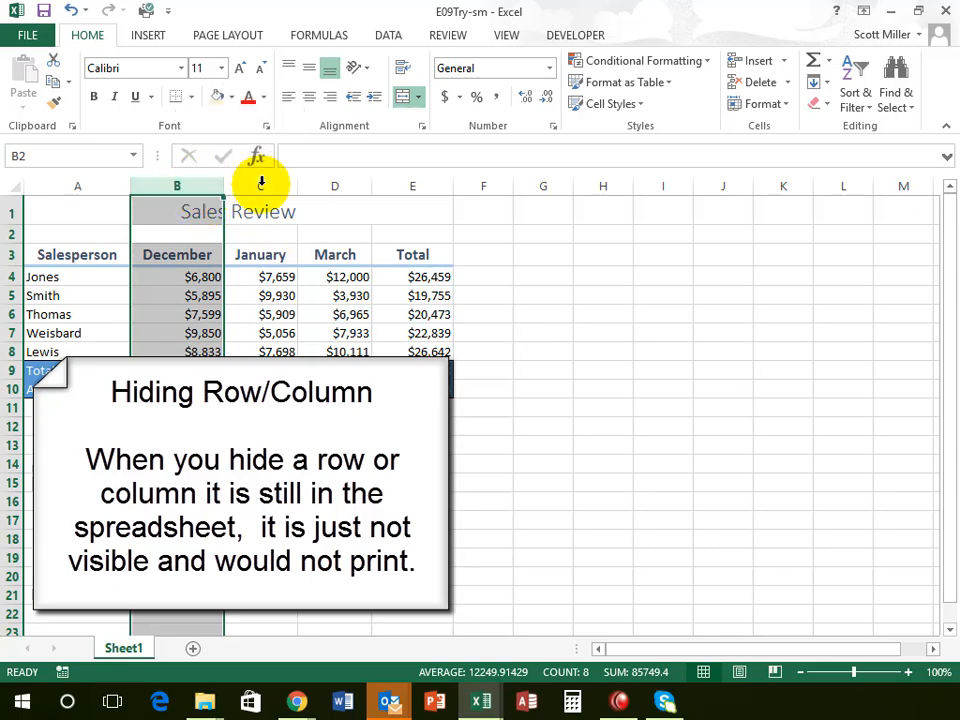
{"action": "left_click", "coordinate": [766, 106]}
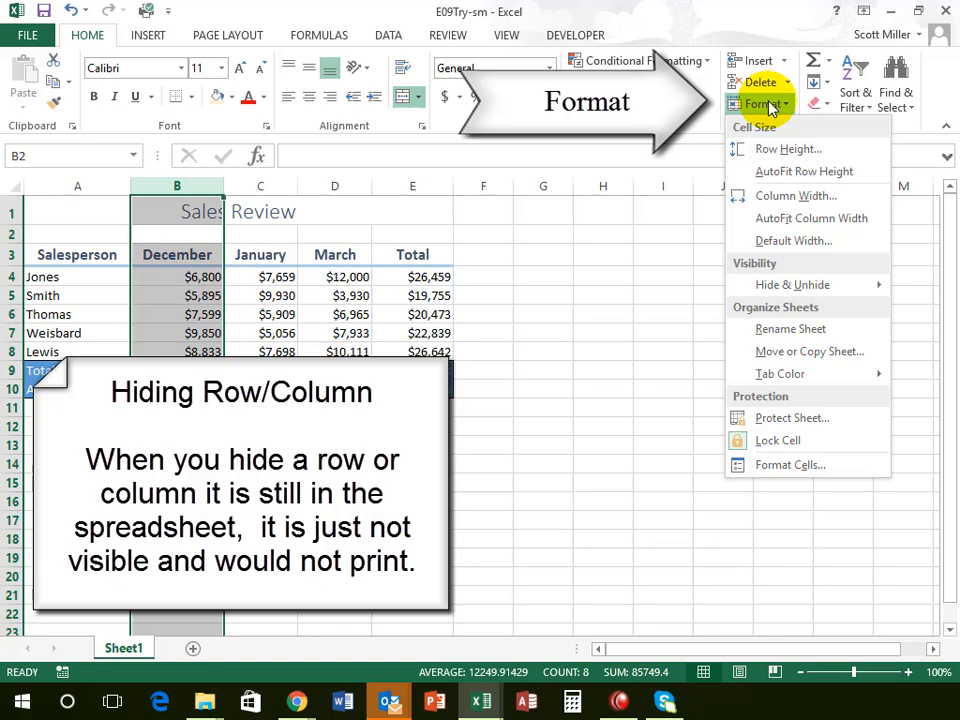
{"action": "mouse_move", "coordinate": [783, 289]}
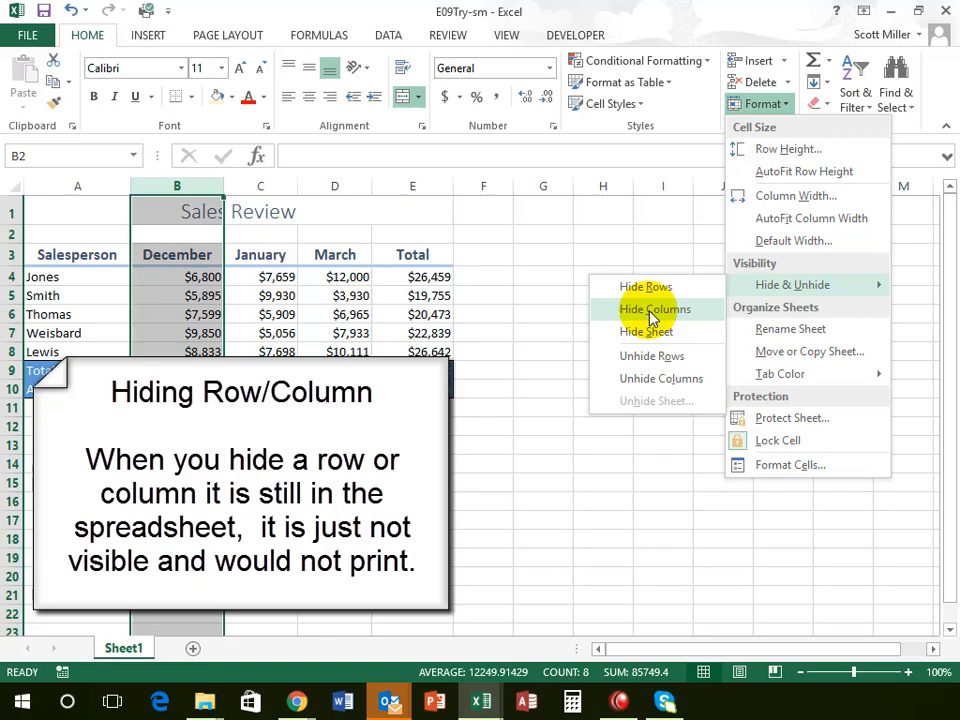
{"action": "left_click", "coordinate": [652, 318]}
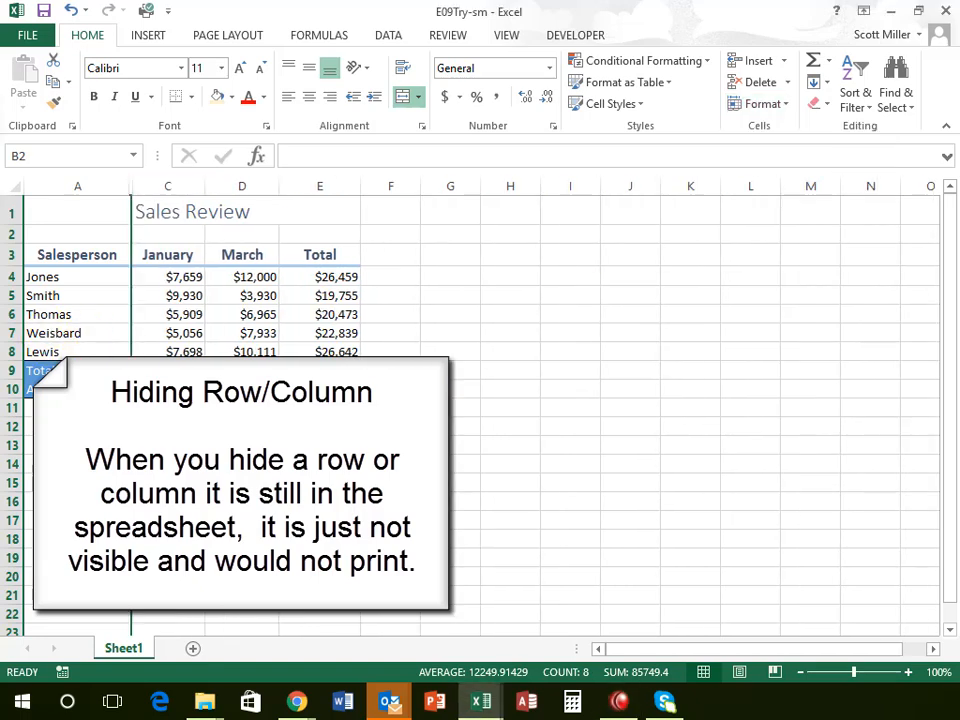
Step: Insert a new sheet column before the March column, between January and March
{"action": "left_click", "coordinate": [240, 259]}
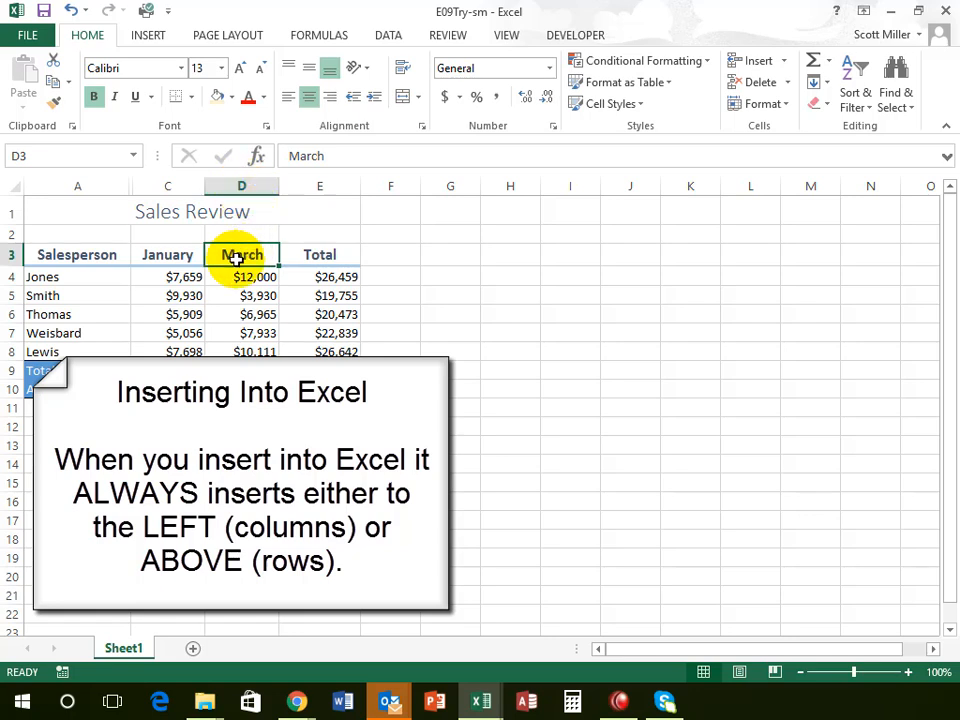
{"action": "left_click", "coordinate": [242, 184]}
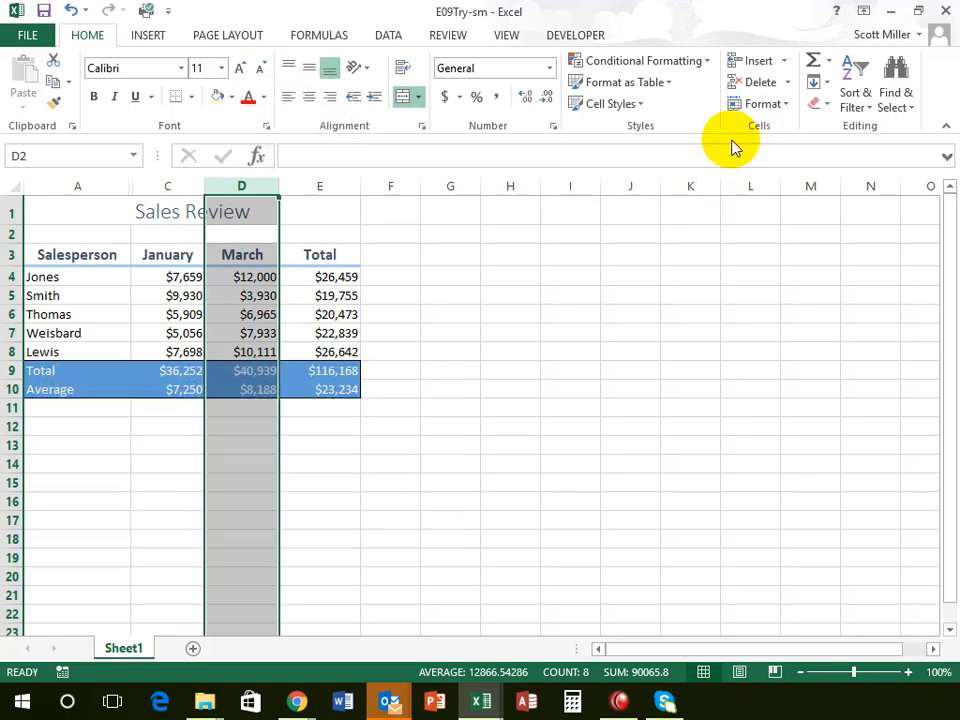
{"action": "left_click", "coordinate": [785, 63]}
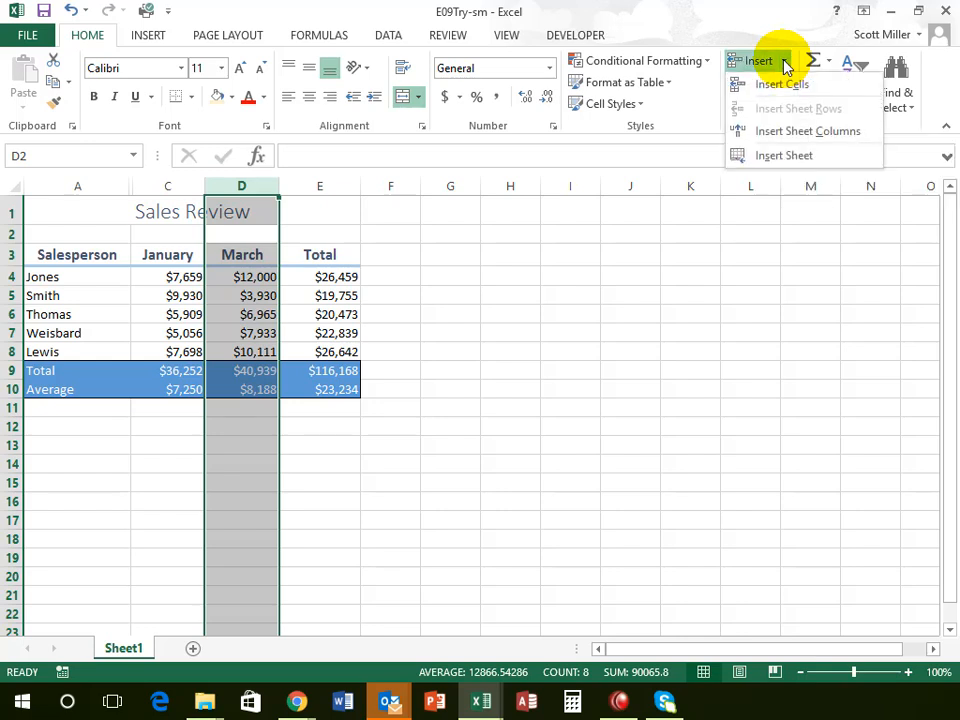
{"action": "left_click", "coordinate": [779, 141]}
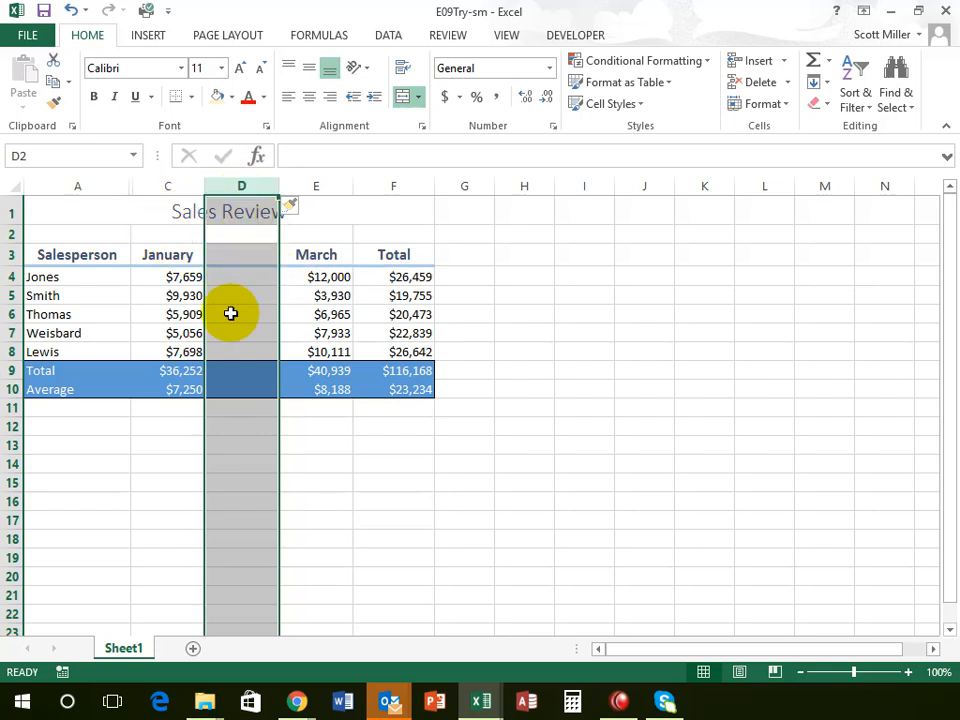
Step: Enter the heading February in cell D3 of the new column
{"action": "left_click", "coordinate": [236, 259]}
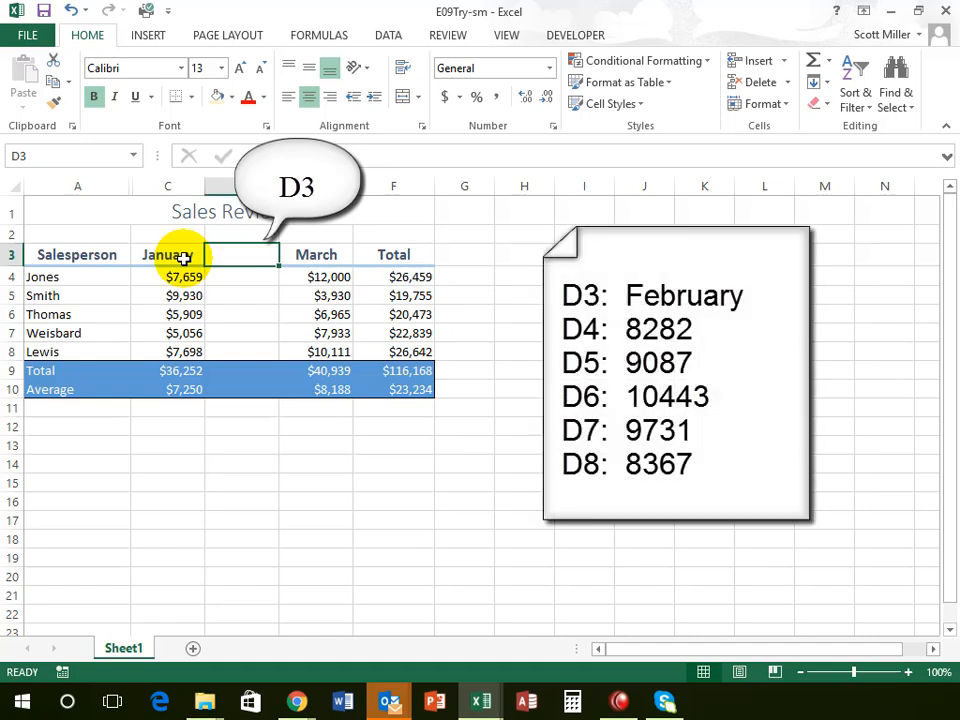
{"action": "type", "text": "Febr"}
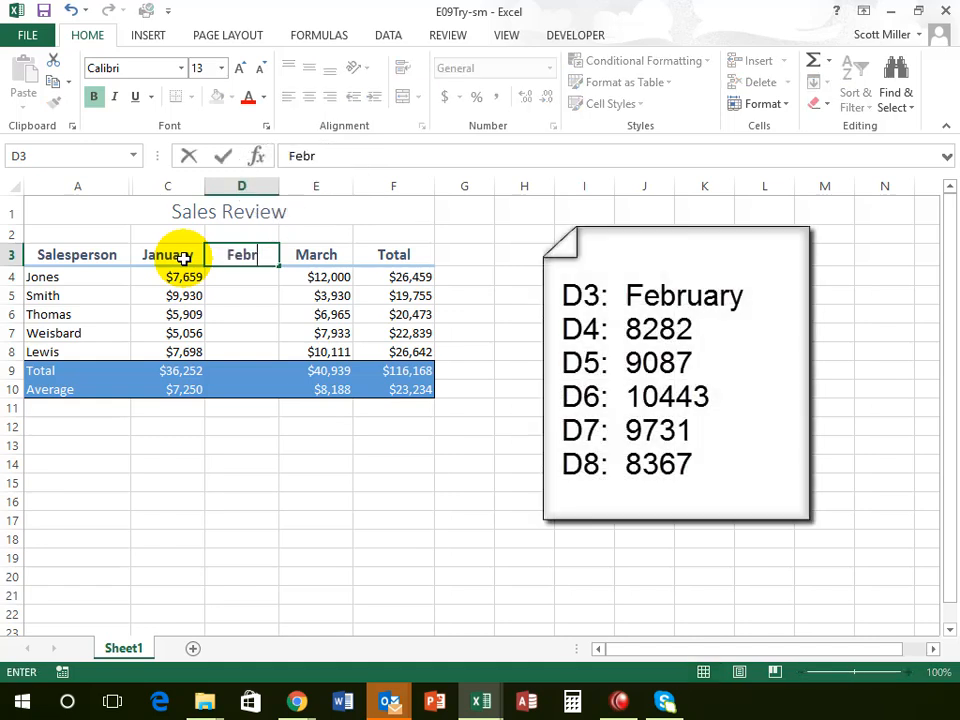
{"action": "type", "text": "uary"}
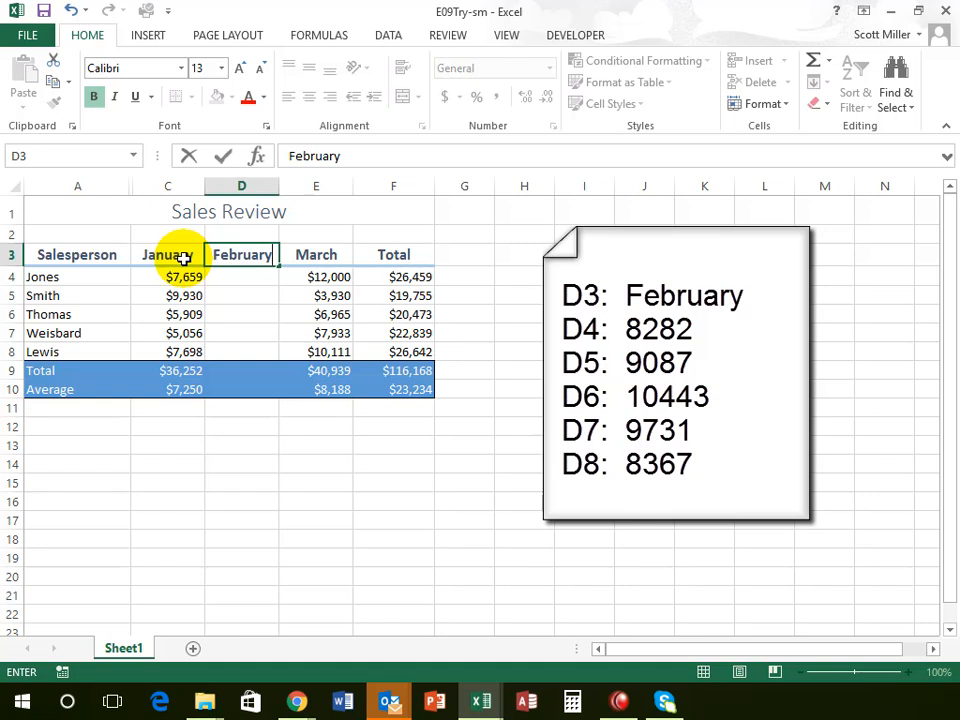
{"action": "key", "text": "Return"}
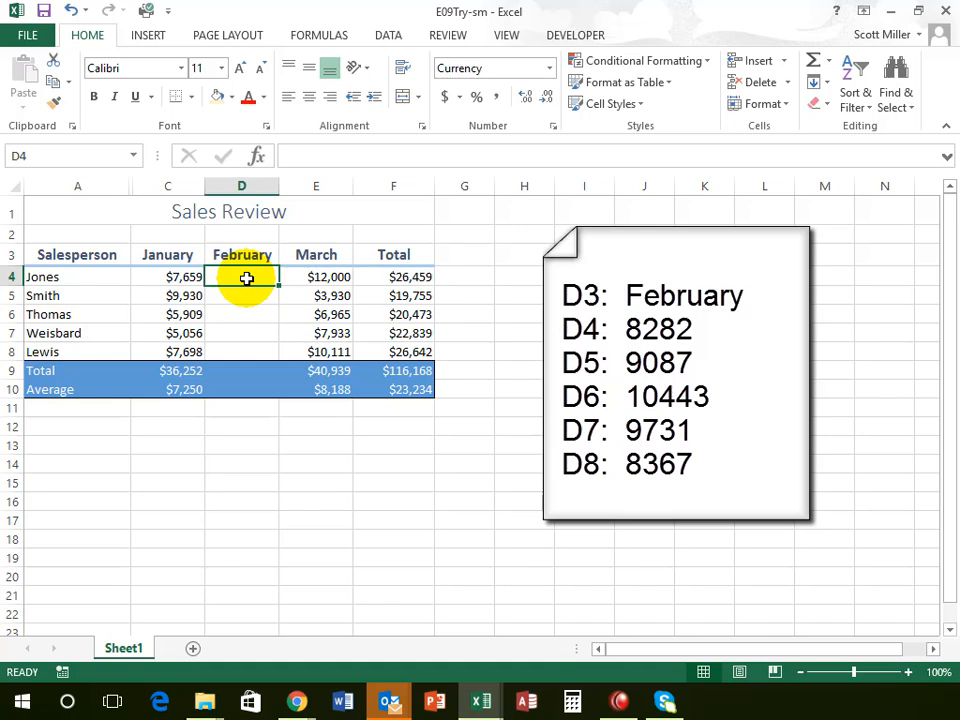
Step: Enter the February sales figures 8282, 9087, 10443, 9731 and 8367 down cells D4:D8
{"action": "type", "text": "8282"}
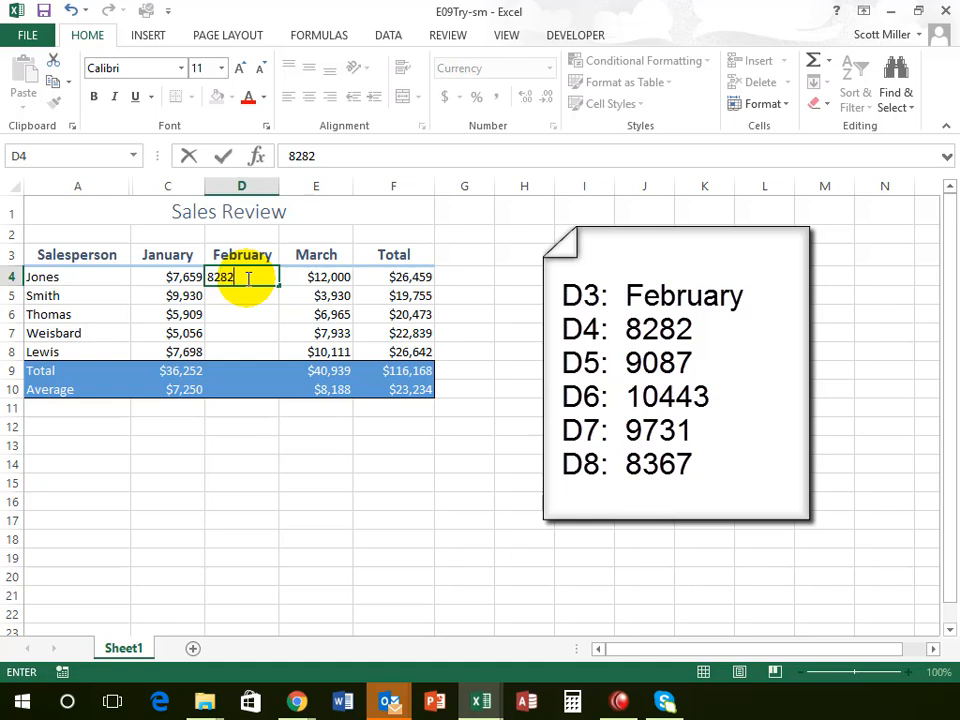
{"action": "key", "text": "Return"}
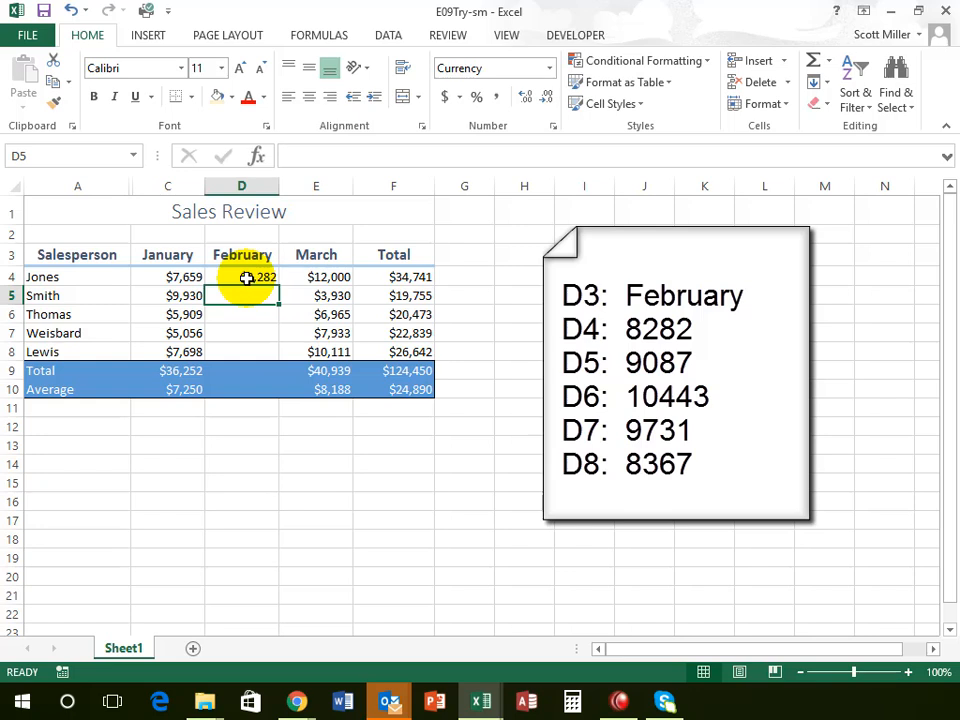
{"action": "type", "text": "9,08"}
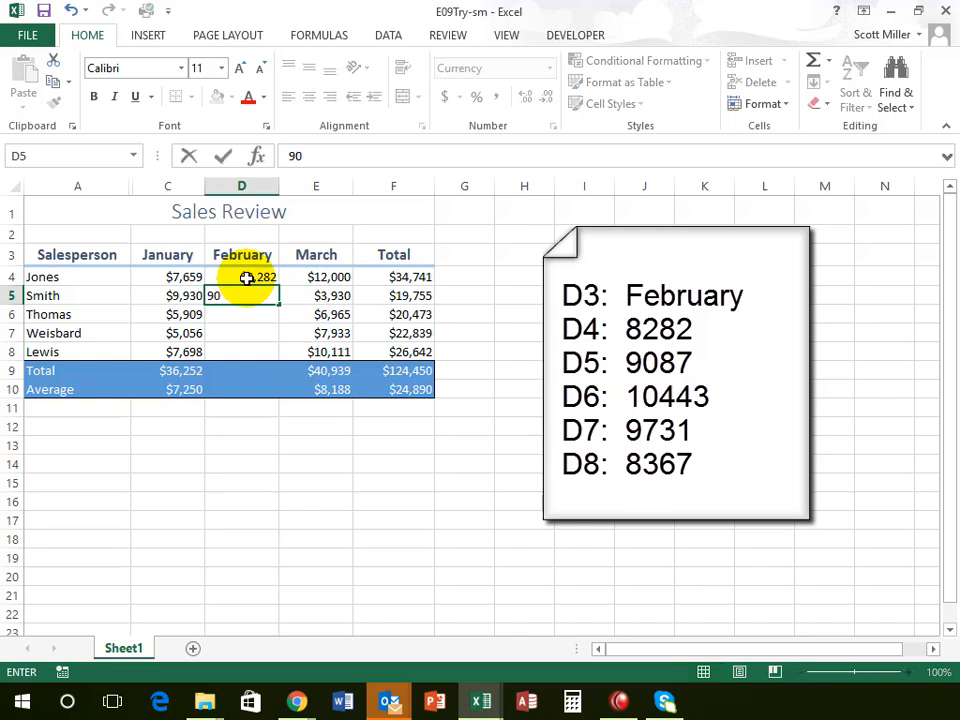
{"action": "type", "text": "7"}
{"action": "key", "text": "ctrl+Return"}
{"action": "key", "text": "Return"}
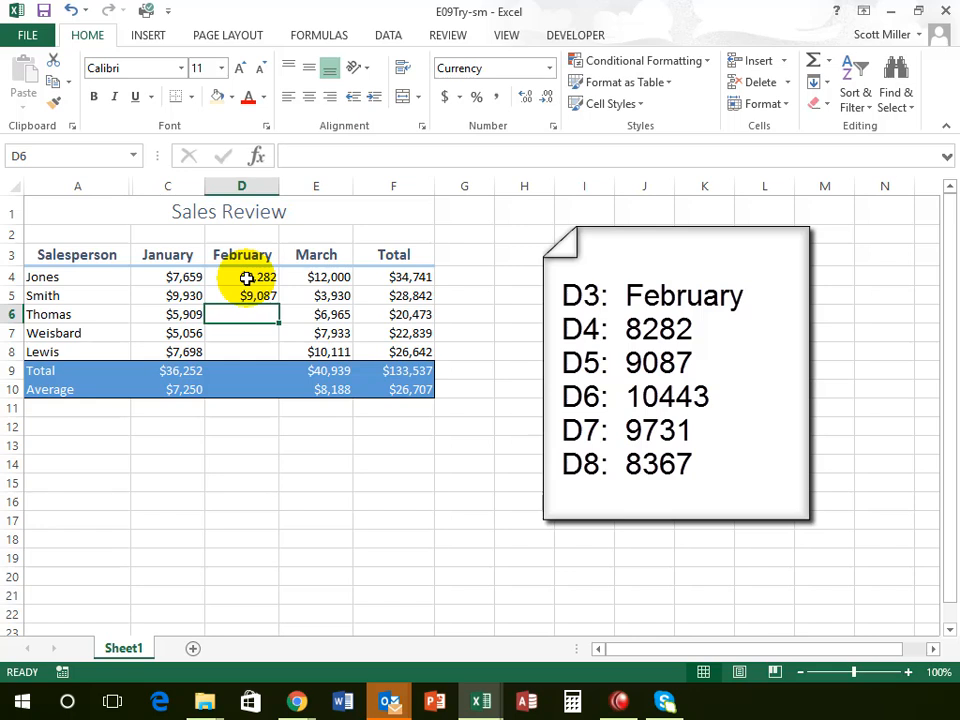
{"action": "type", "text": "10"}
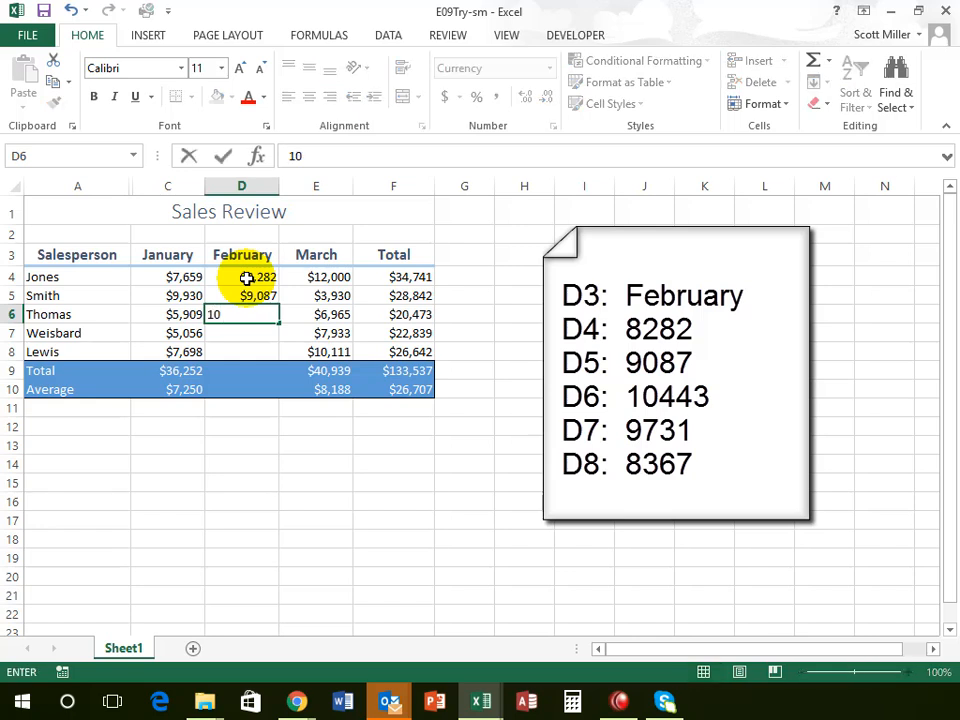
{"action": "type", "text": "443"}
{"action": "key", "text": "Return"}
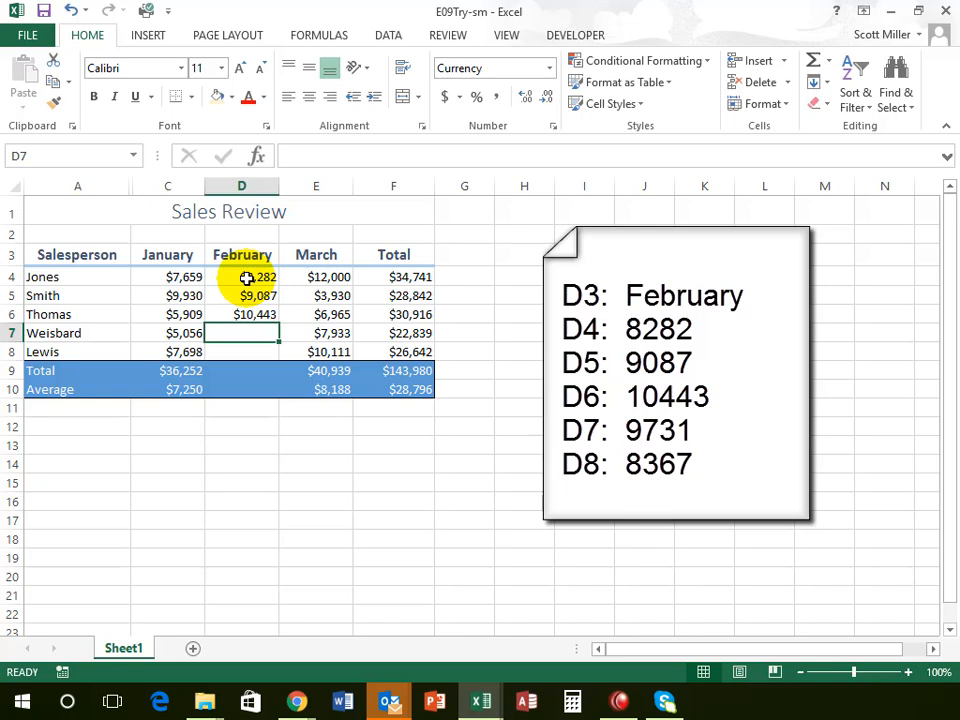
{"action": "type", "text": "9731"}
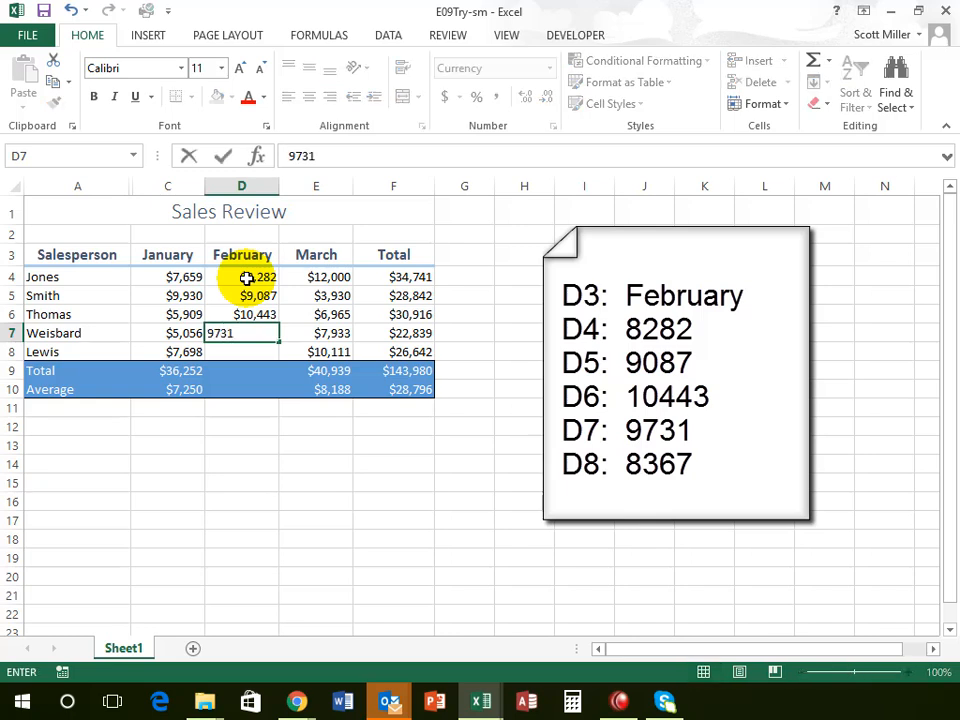
{"action": "key", "text": "Return"}
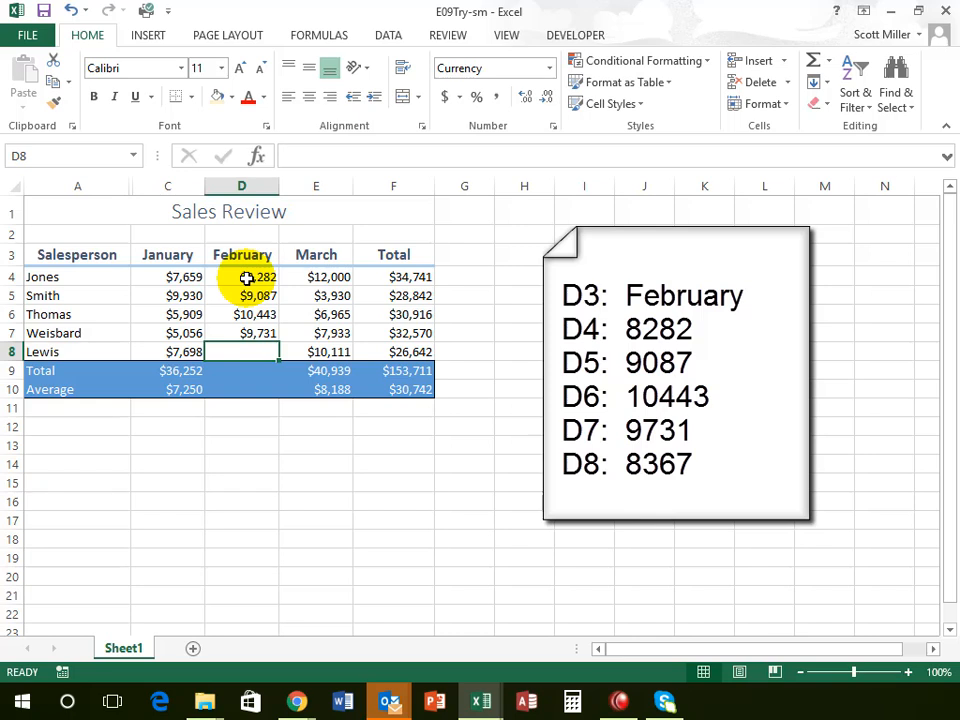
{"action": "type", "text": "836"}
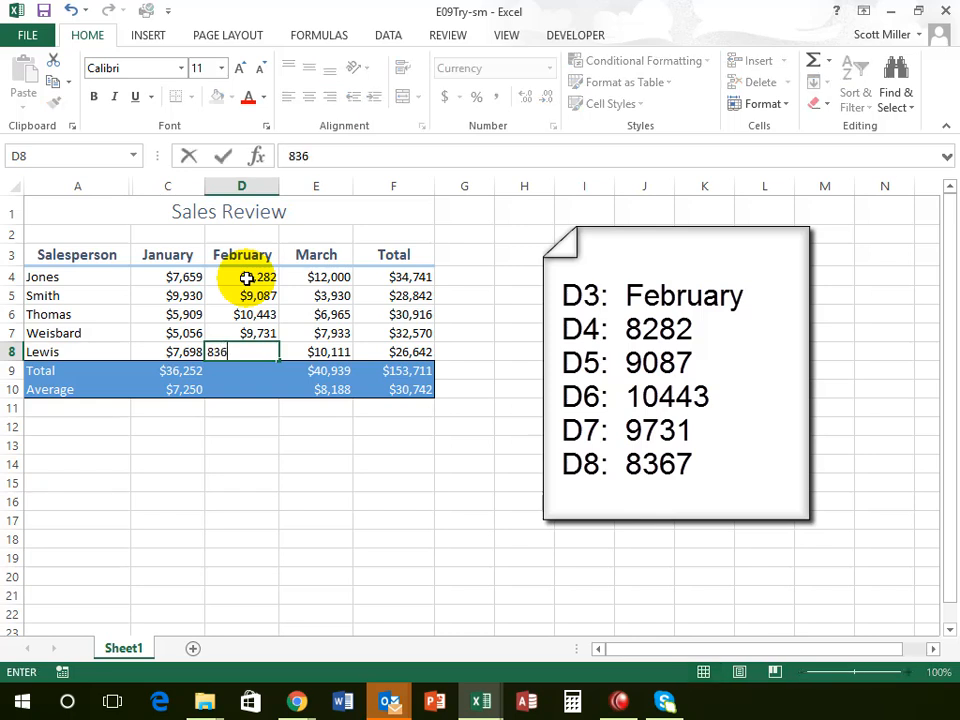
{"action": "type", "text": "7"}
{"action": "key", "text": "Return"}
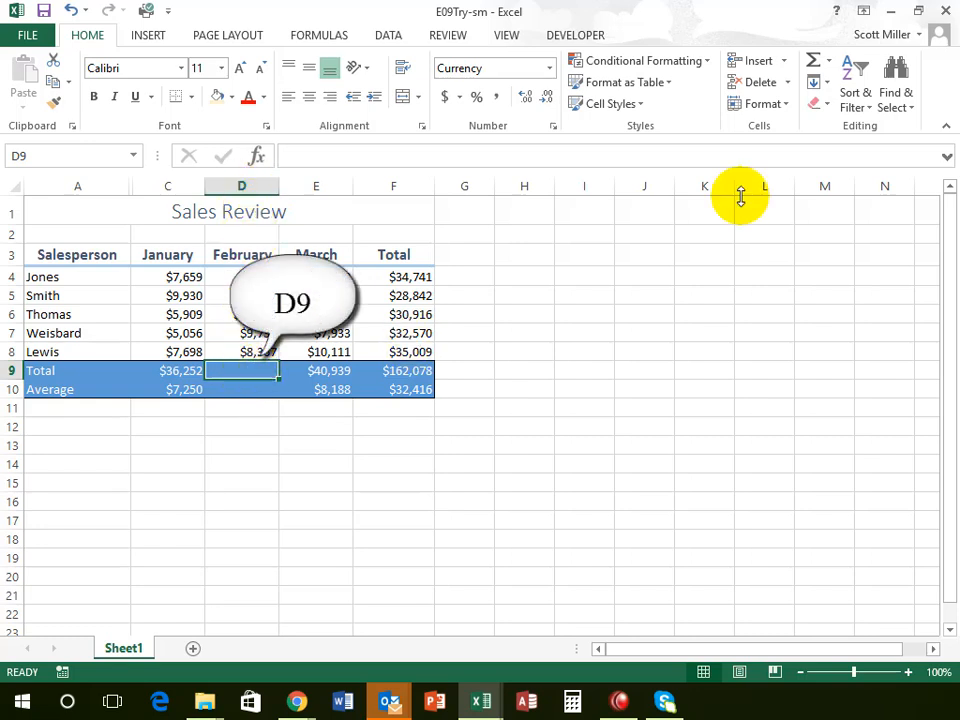
Step: Calculate the February total in D9 with =SUM(D4:D8) and the February average in D10 with =AVERAGE(D4:D8), excluding the total row
{"action": "left_click", "coordinate": [812, 66]}
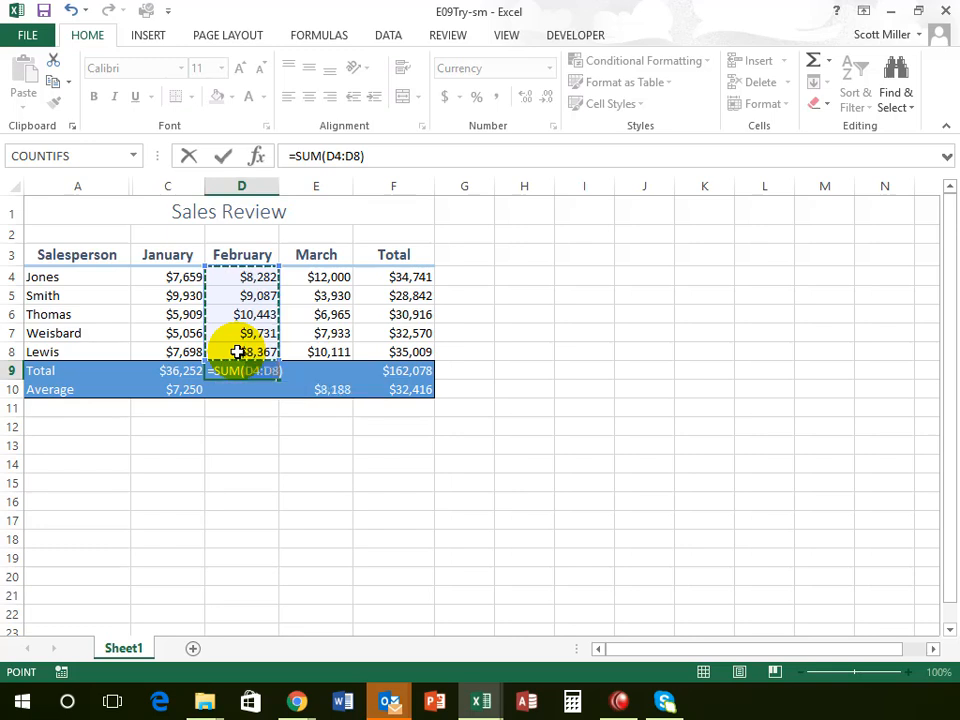
{"action": "key", "text": "Return"}
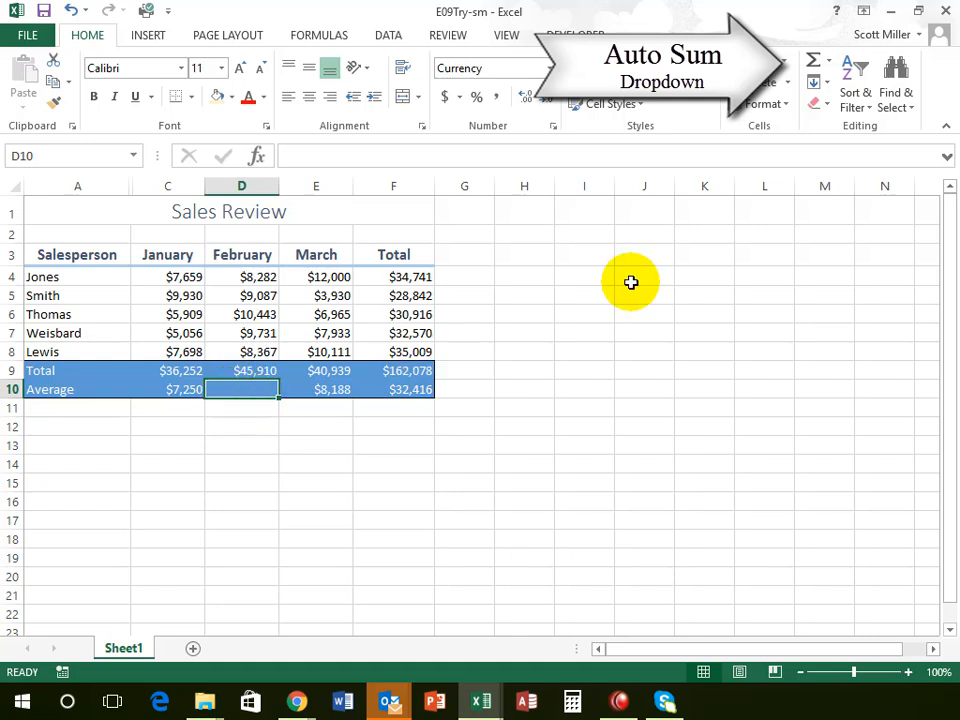
{"action": "left_click", "coordinate": [830, 66]}
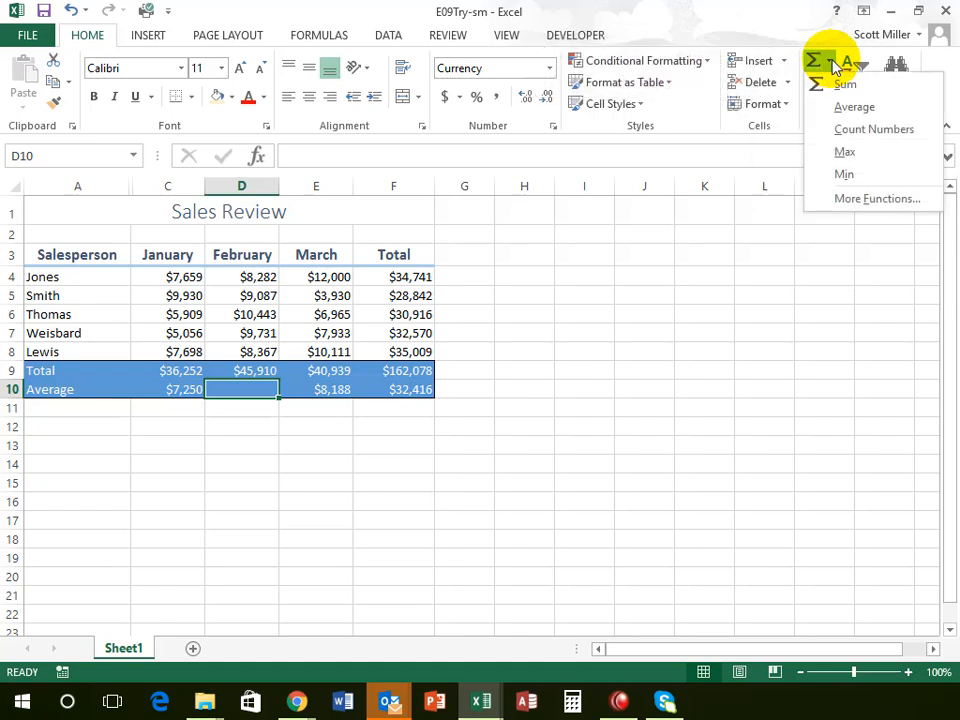
{"action": "left_click", "coordinate": [856, 108]}
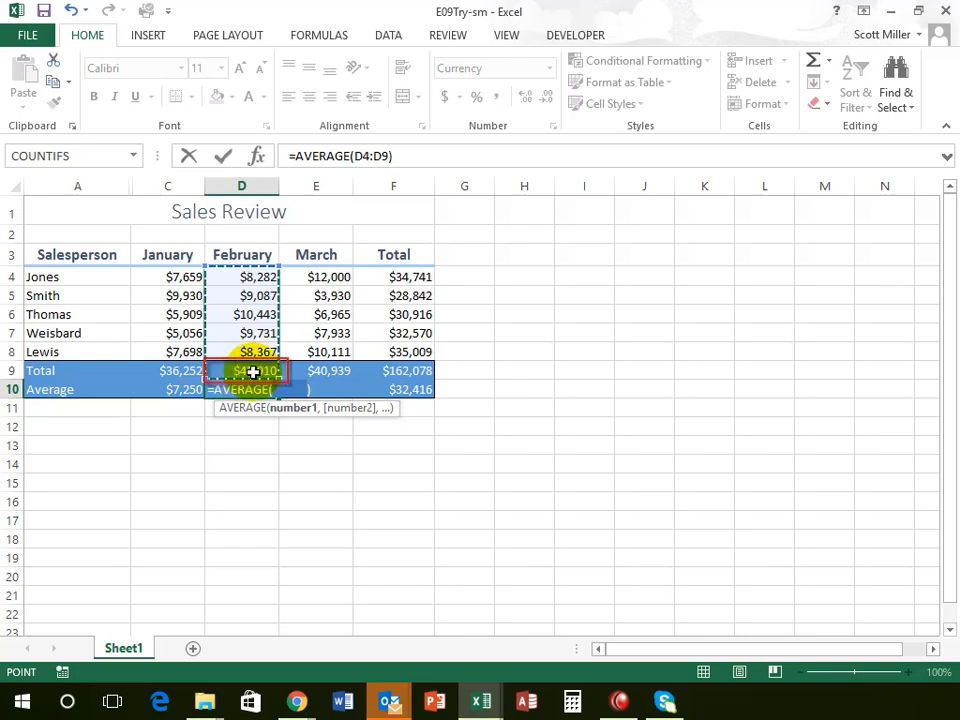
{"action": "left_click", "coordinate": [248, 276]}
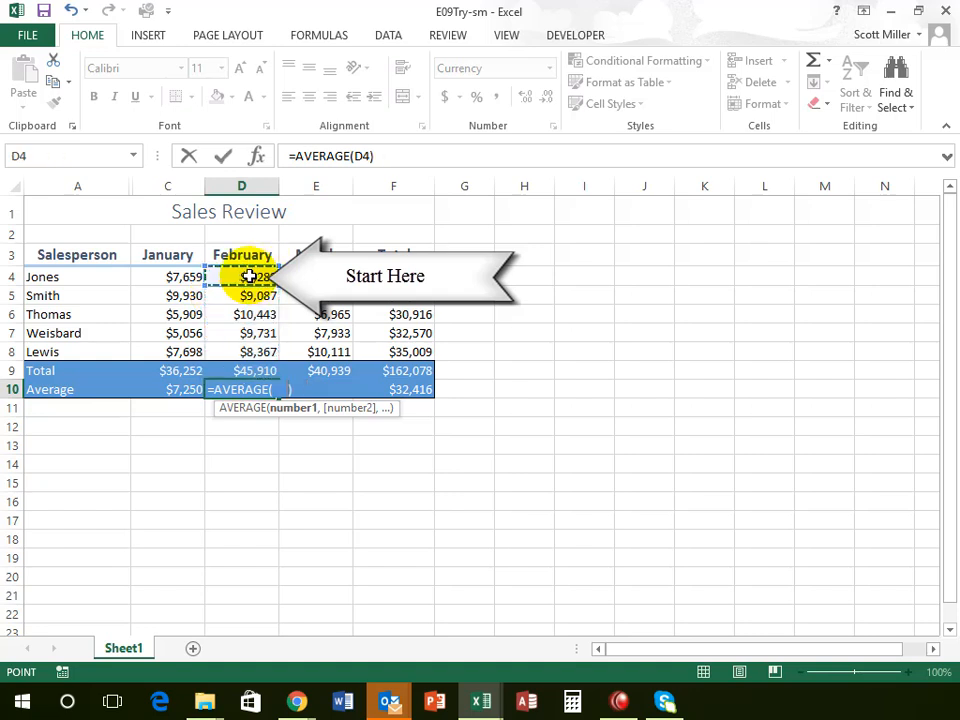
{"action": "left_click_drag", "start_coordinate": [248, 276], "coordinate": [247, 350]}
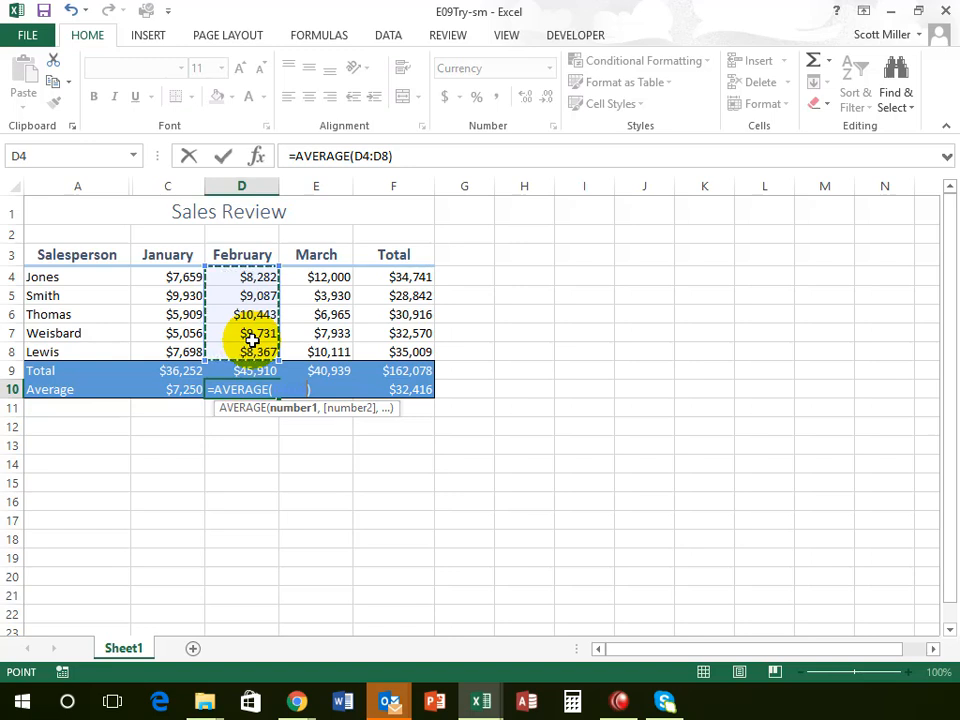
{"action": "key", "text": "Return"}
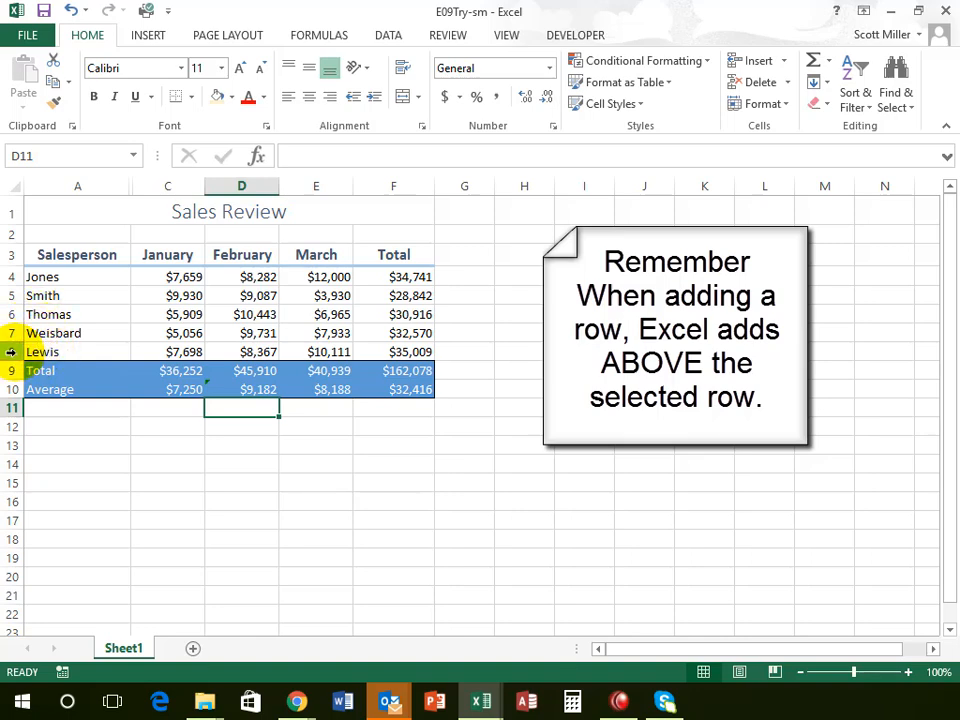
Step: Insert a new sheet row above row 8, the last salesperson's row just before the Total row
{"action": "left_click", "coordinate": [10, 352]}
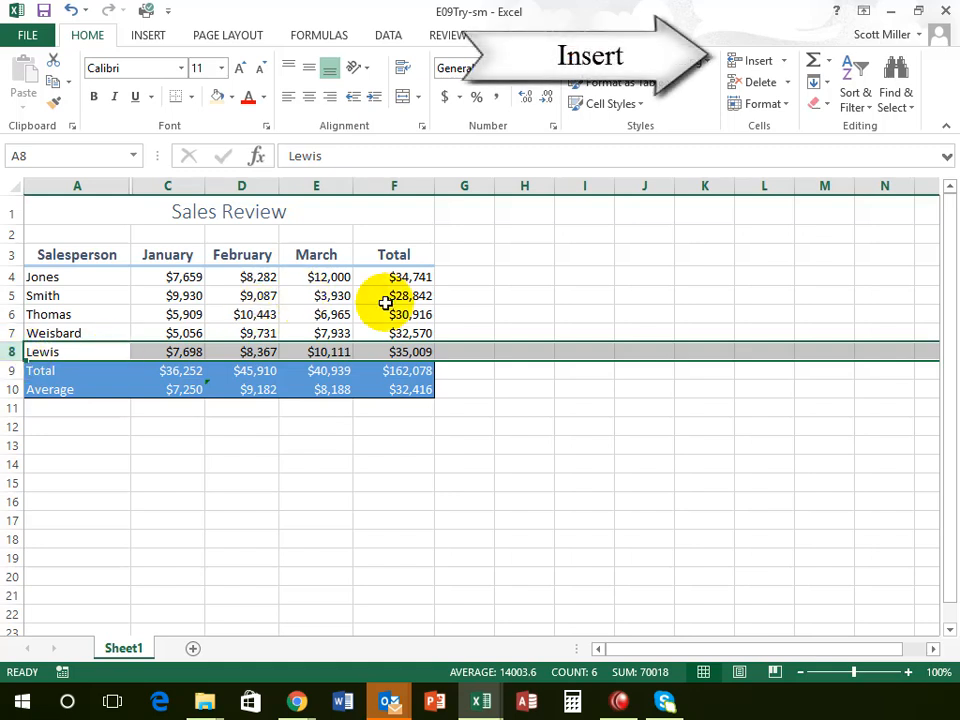
{"action": "left_click", "coordinate": [785, 61]}
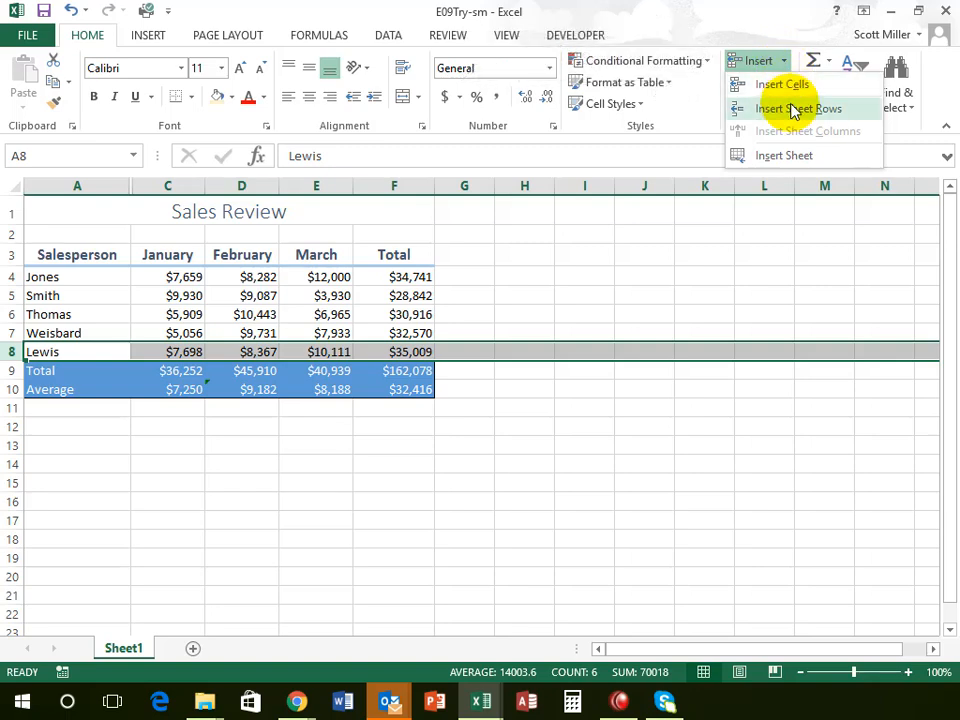
{"action": "left_click", "coordinate": [793, 110]}
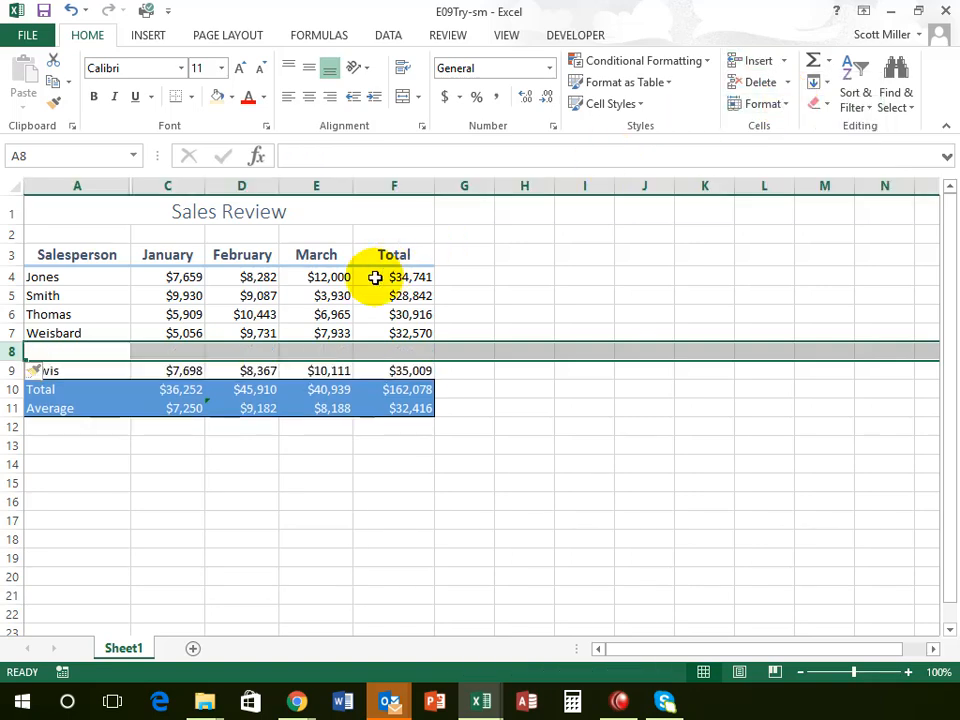
Step: Enter the new salesperson's name in A8 and the monthly sales figures 8042, 6639 and 8088 in C8:E8
{"action": "left_click", "coordinate": [62, 355]}
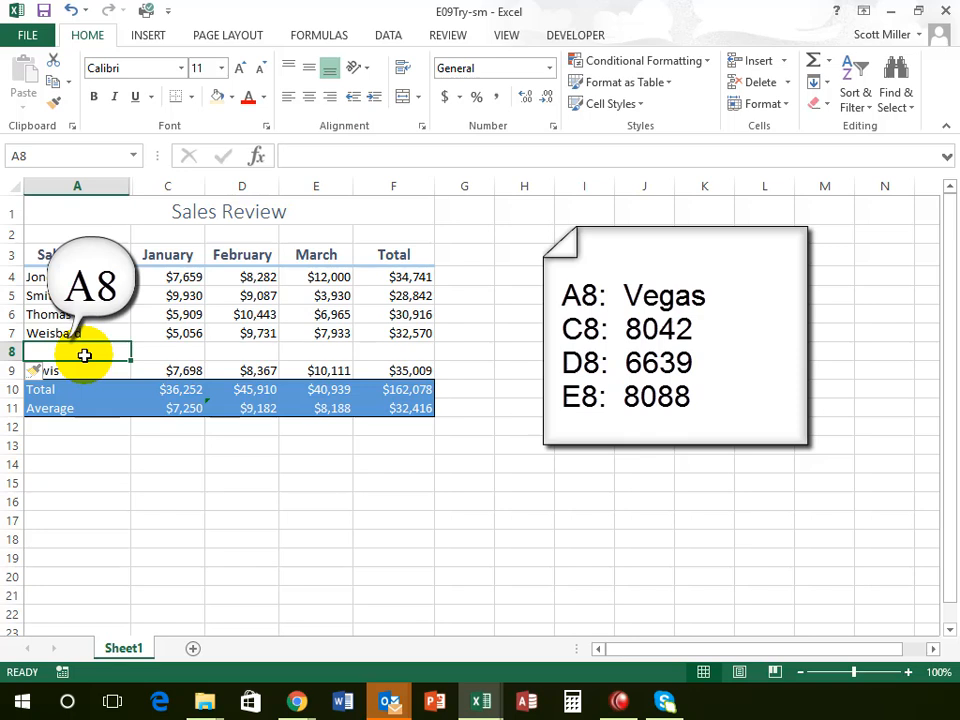
{"action": "type", "text": "Ve"}
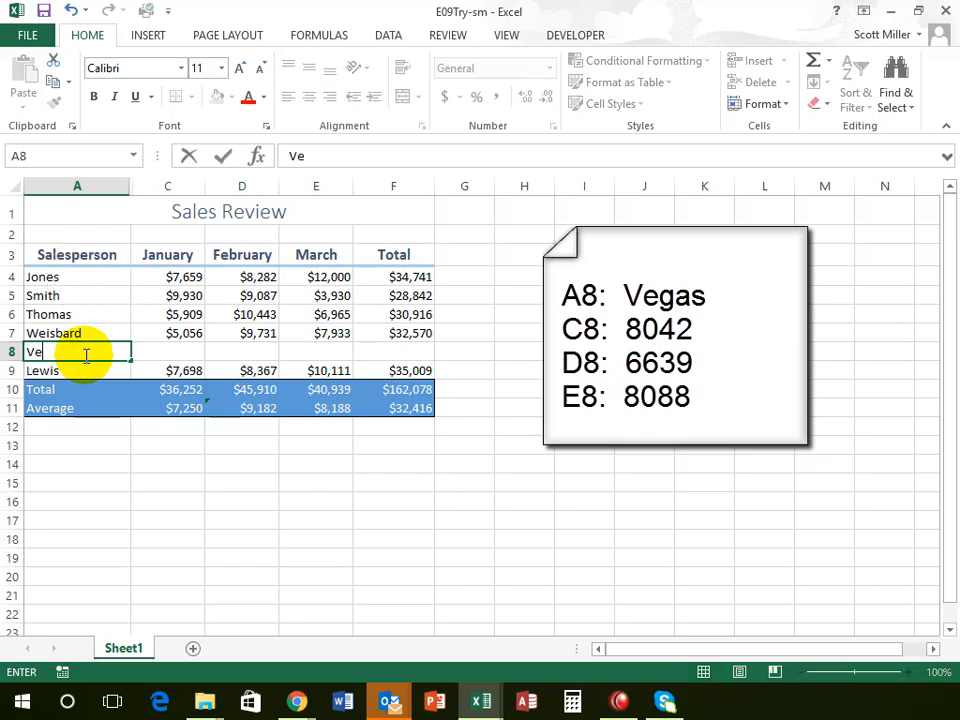
{"action": "type", "text": "gas"}
{"action": "key", "text": "Tab"}
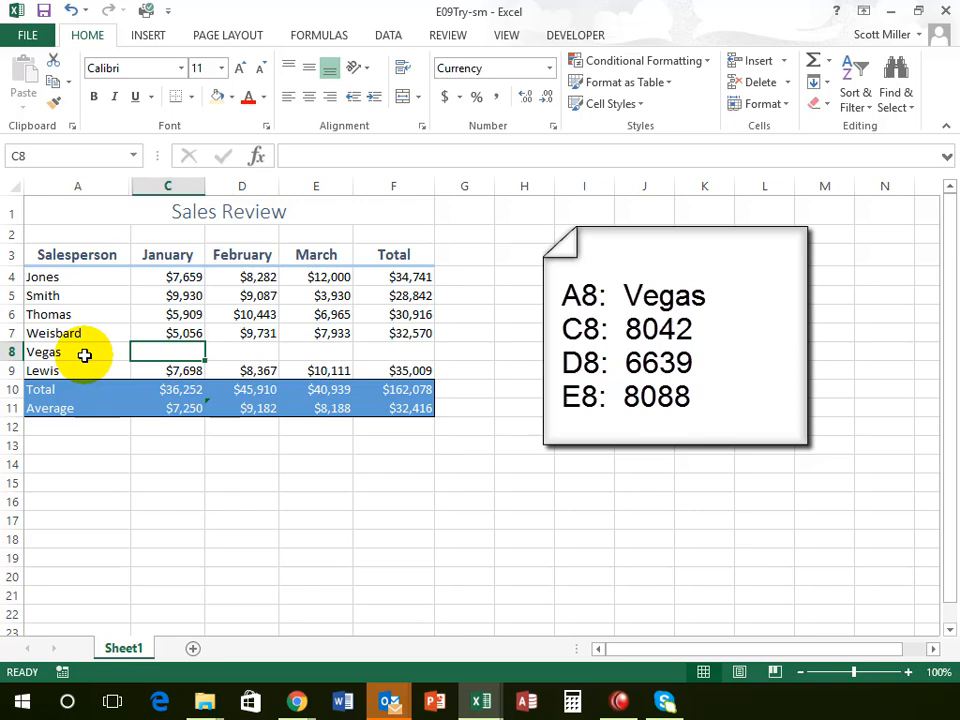
{"action": "type", "text": "8042"}
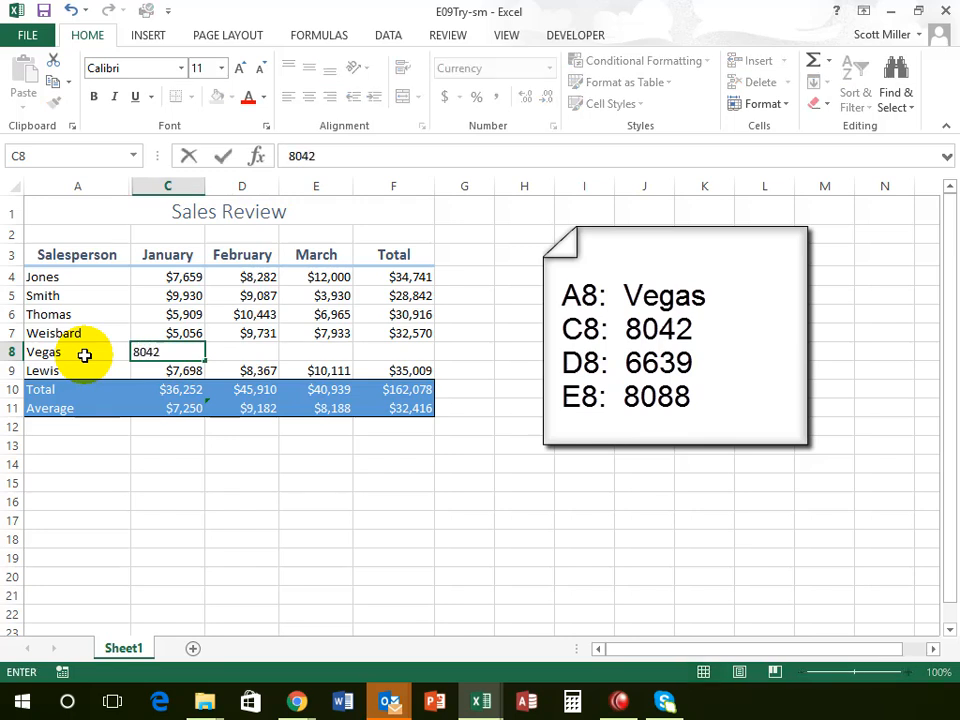
{"action": "key", "text": "Tab"}
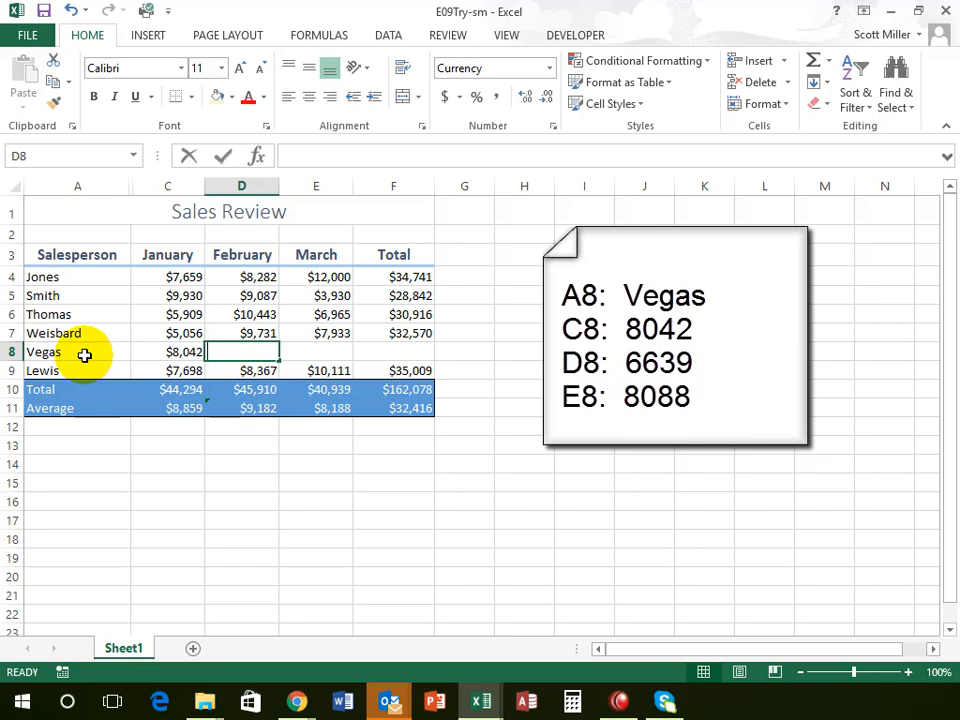
{"action": "type", "text": "6639"}
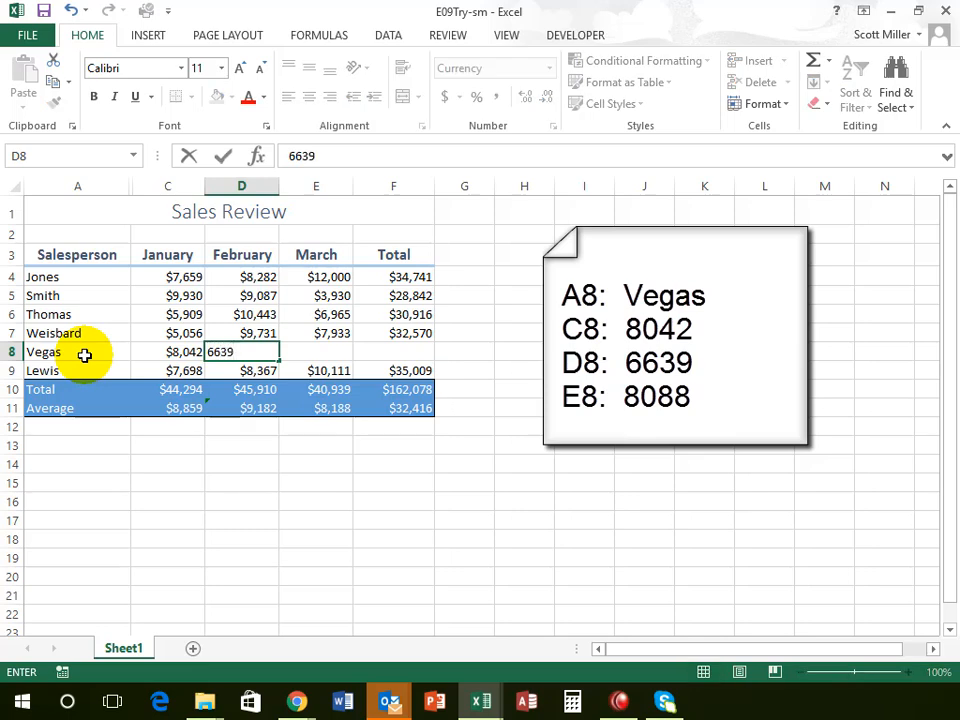
{"action": "key", "text": "Tab"}
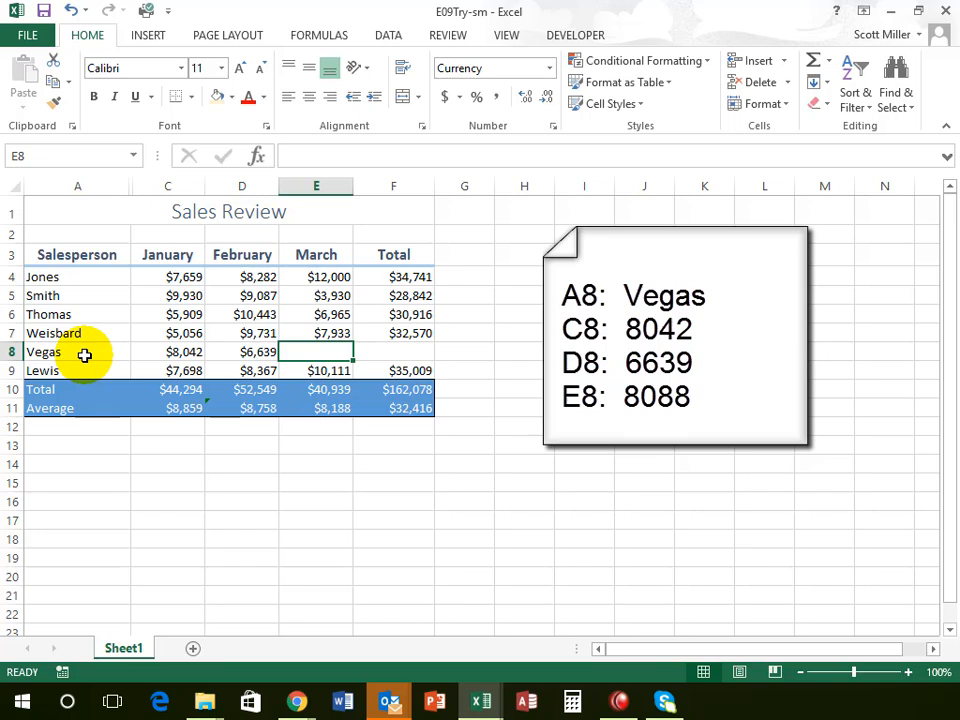
{"action": "type", "text": "80"}
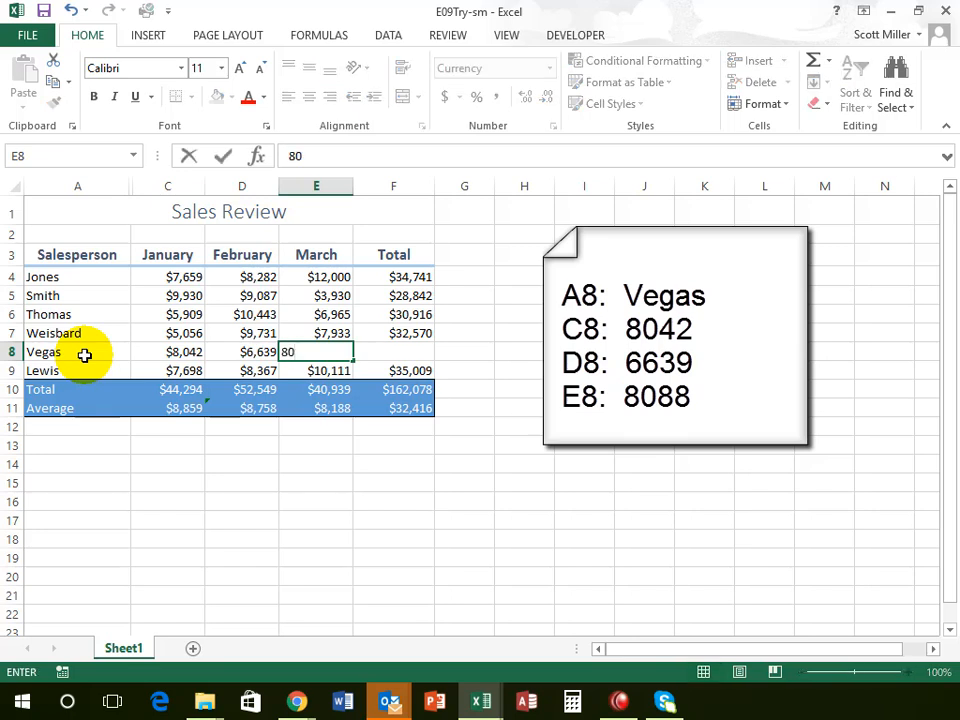
{"action": "type", "text": "88"}
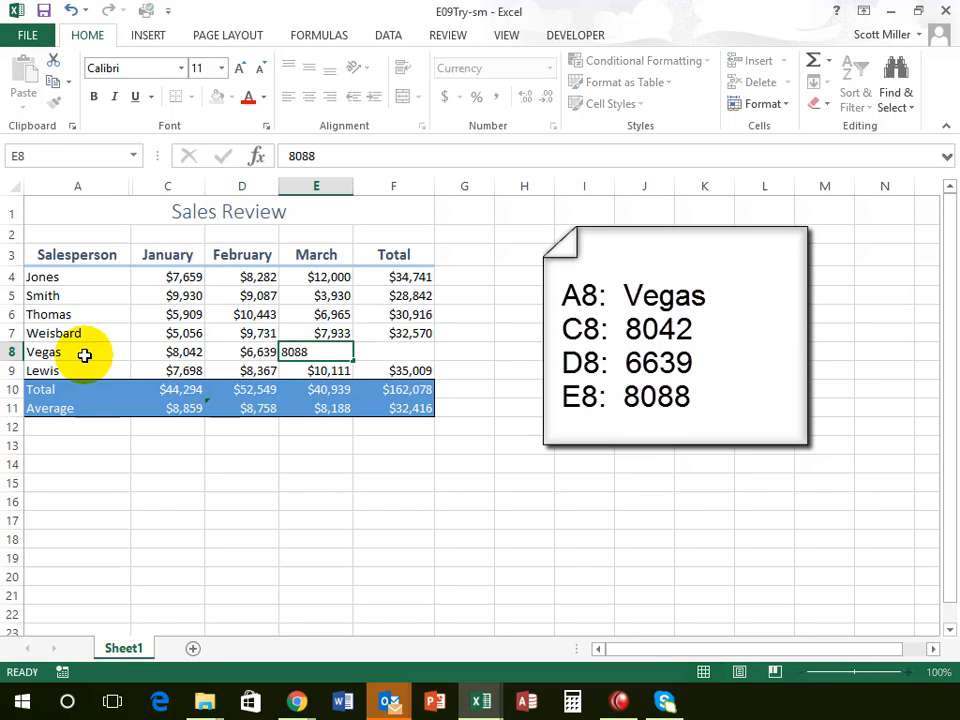
{"action": "key", "text": "Tab"}
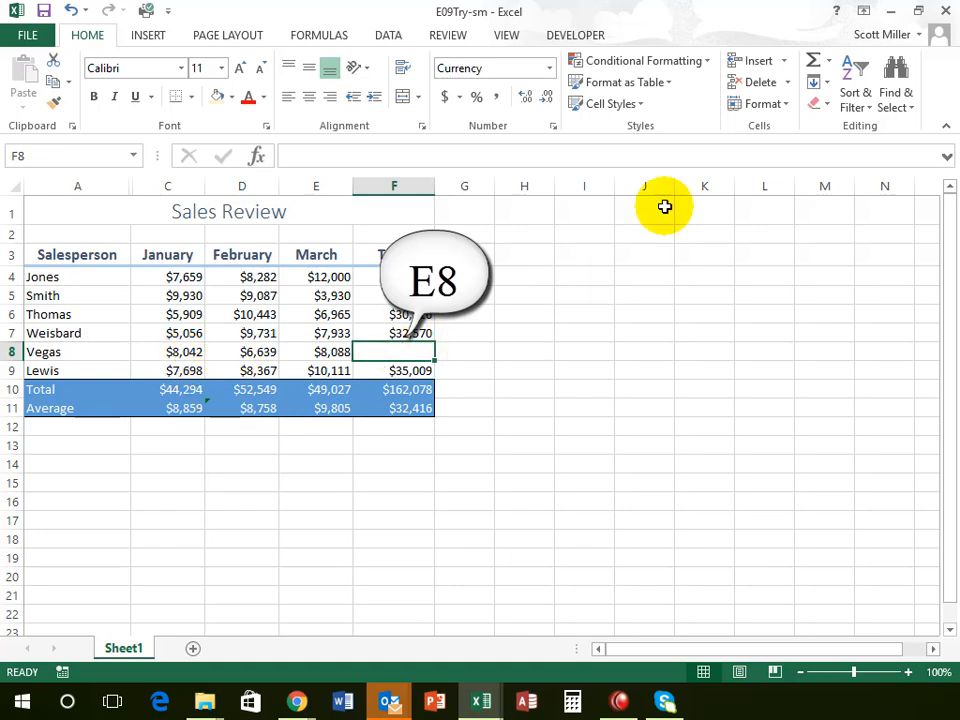
Step: Calculate the new salesperson's total in F8 with =SUM(C8:E8), replacing the suggested range above the cell
{"action": "left_click", "coordinate": [812, 64]}
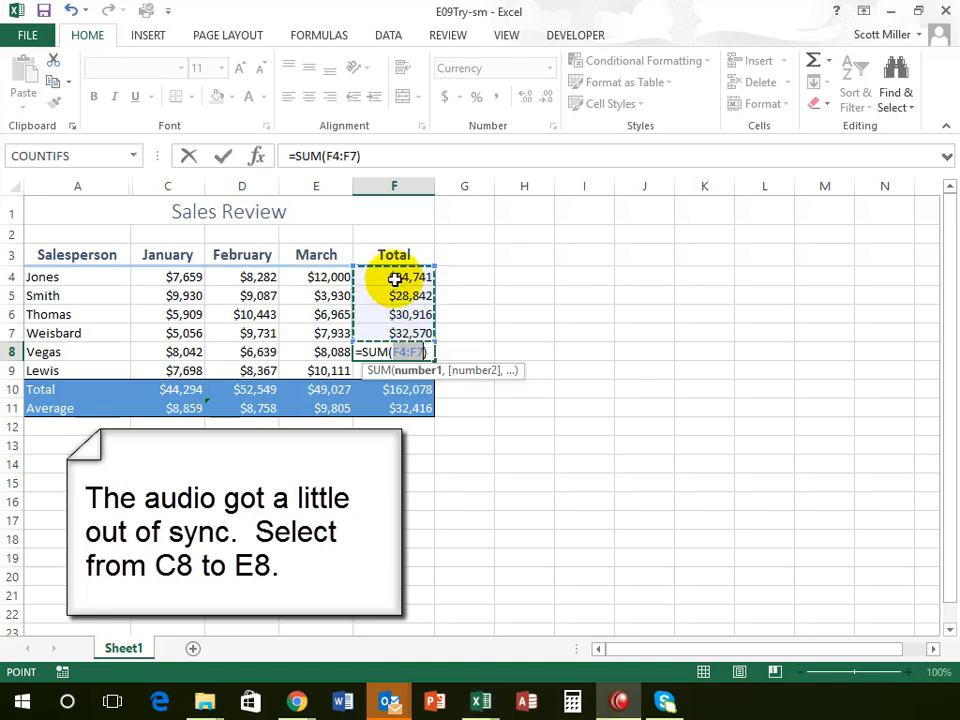
{"action": "left_click_drag", "start_coordinate": [393, 280], "coordinate": [390, 328]}
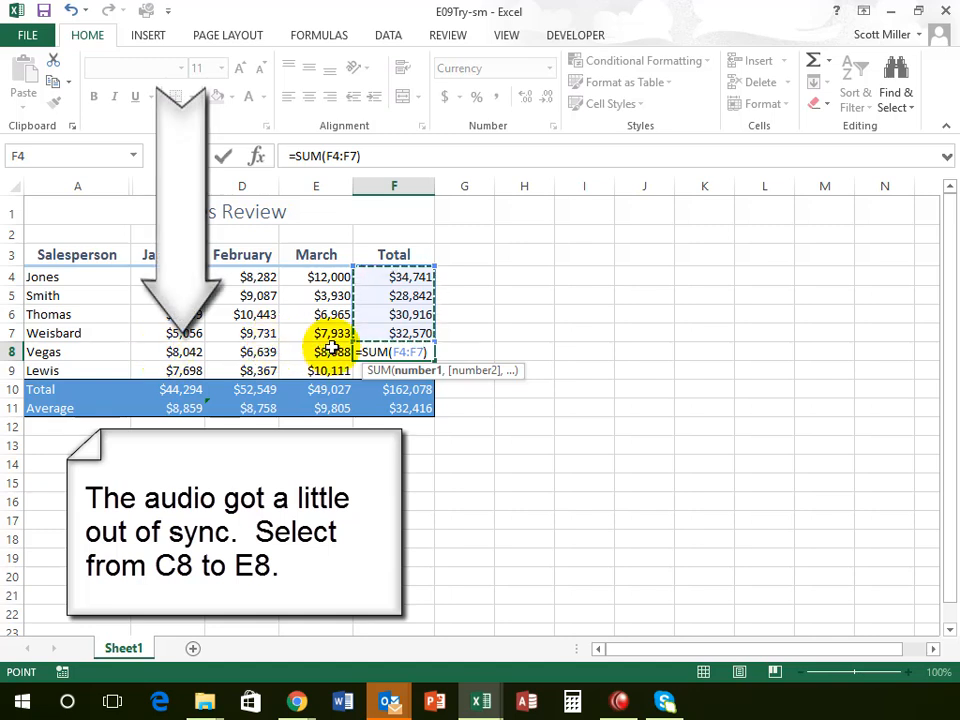
{"action": "left_click", "coordinate": [178, 351]}
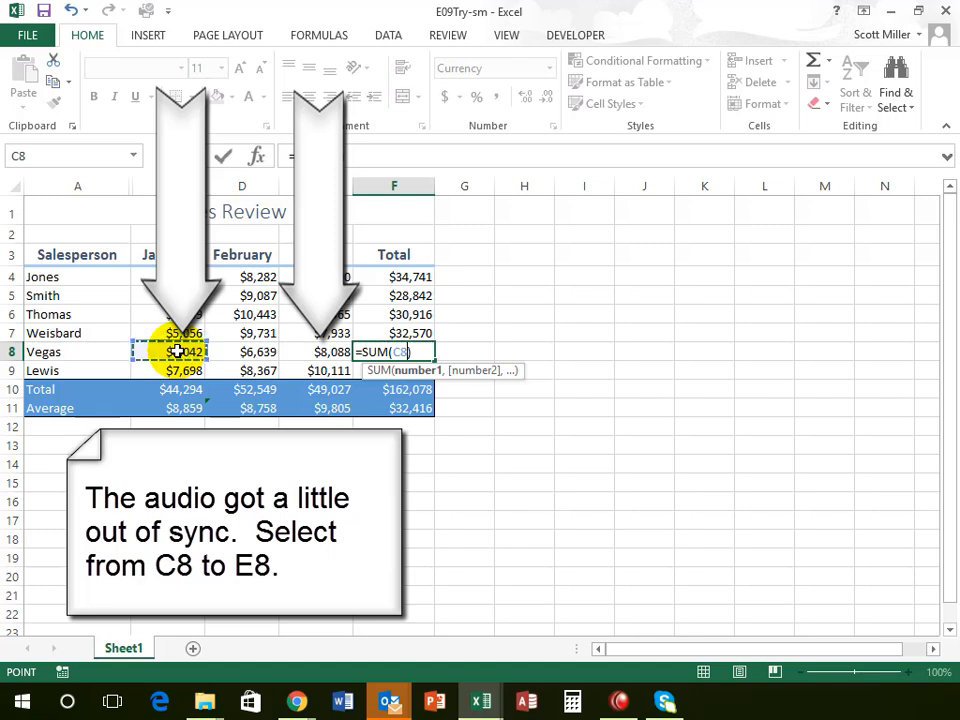
{"action": "left_click_drag", "start_coordinate": [182, 350], "coordinate": [313, 349]}
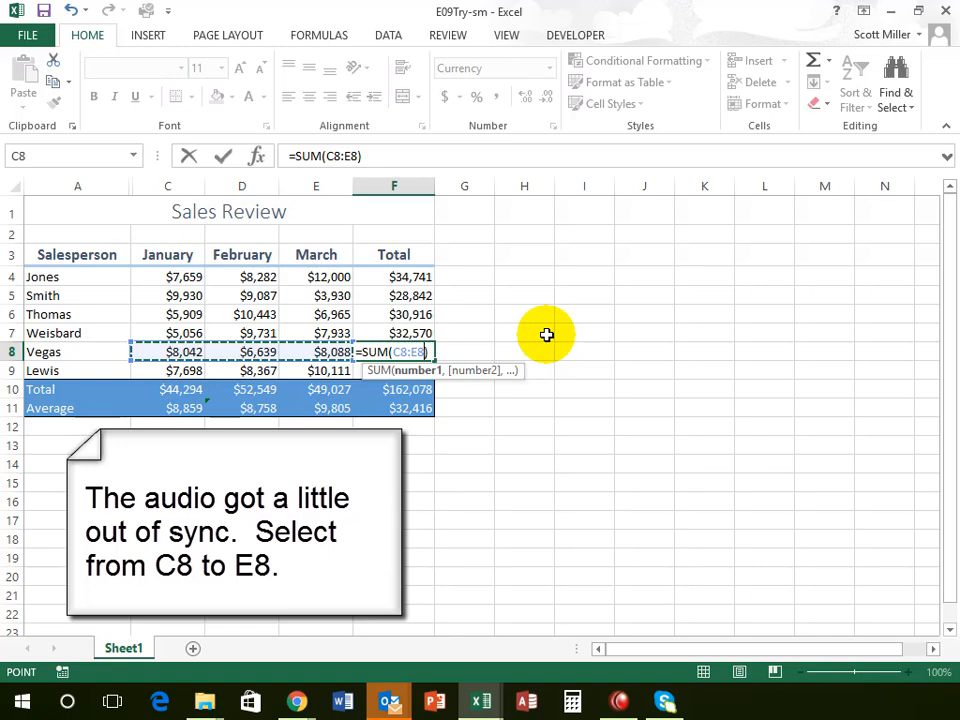
{"action": "key", "text": "ctrl+Return"}
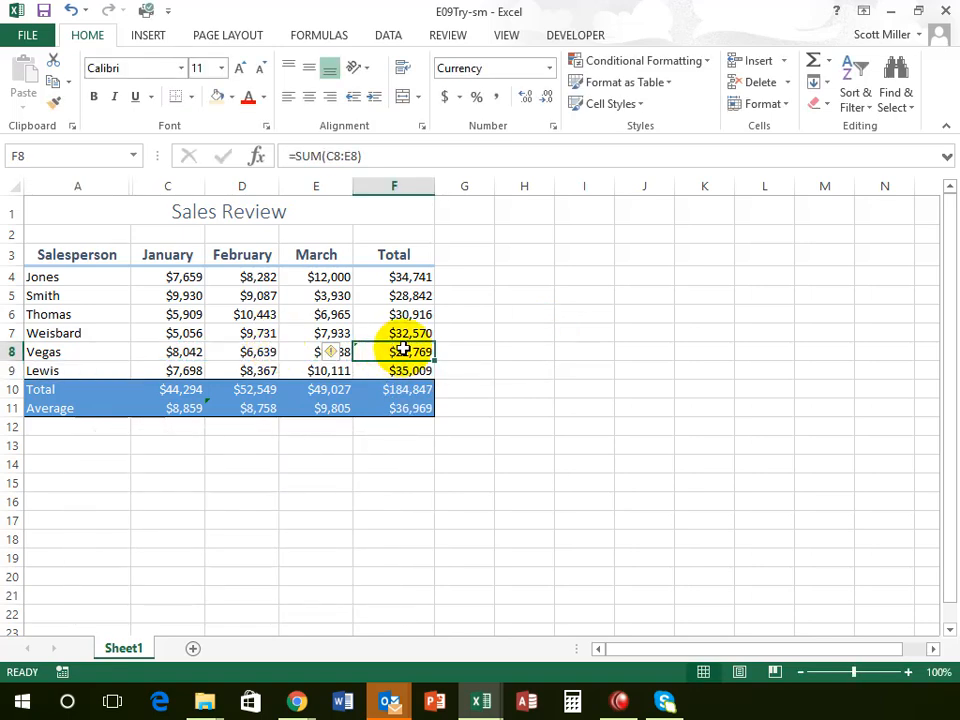
{"action": "left_click", "coordinate": [331, 356]}
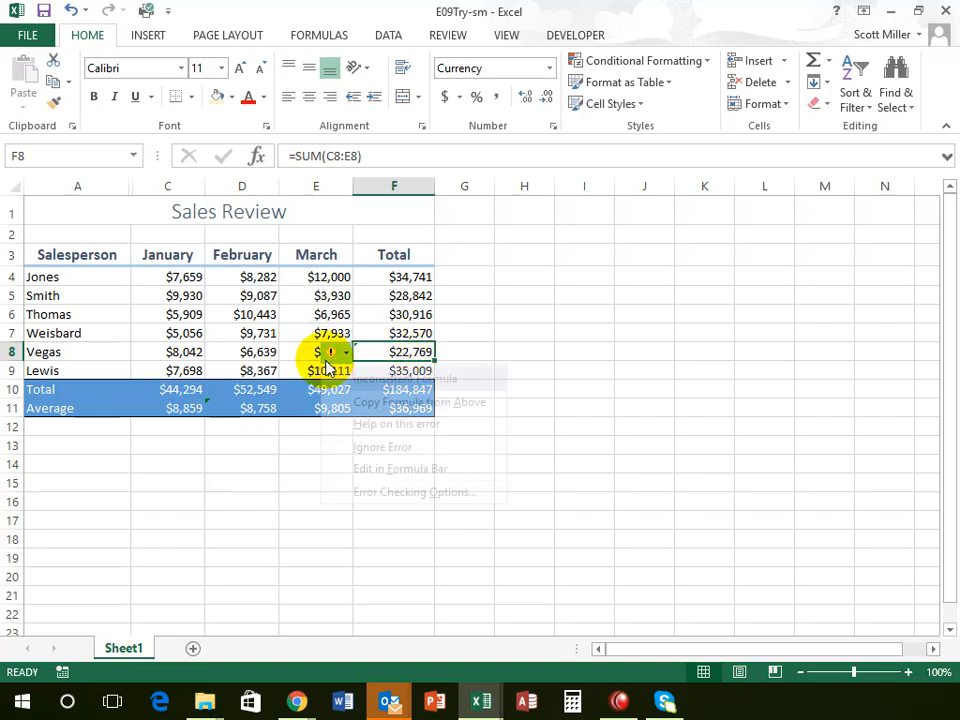
{"action": "left_click", "coordinate": [170, 333]}
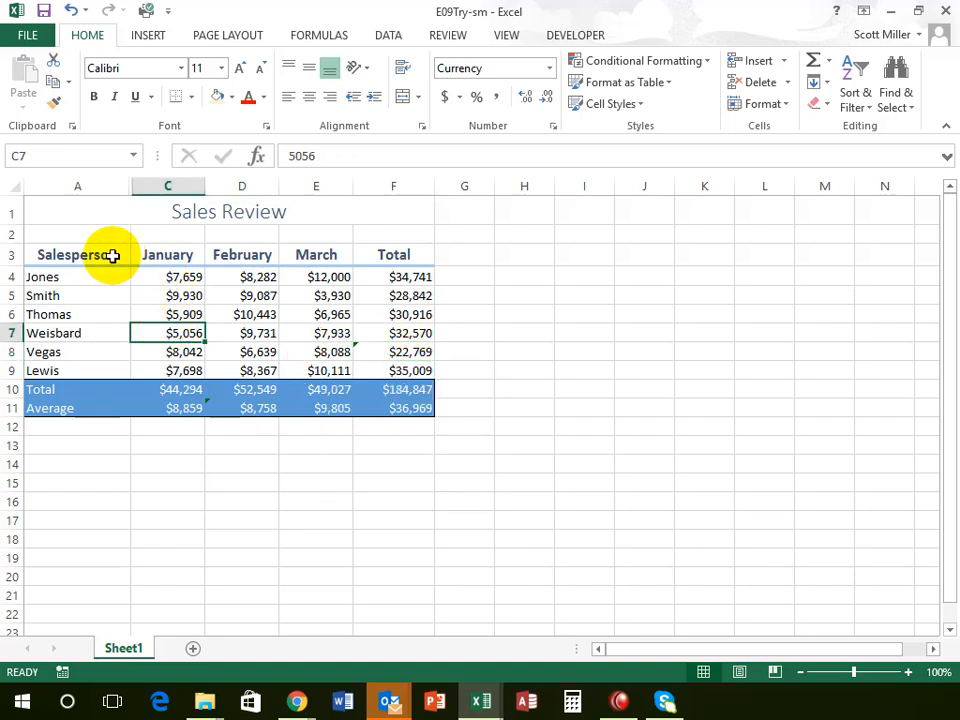
Step: Copy the sales data in A3:E9, without the totals and averages, and paste it transposed starting at A13
{"action": "left_click", "coordinate": [68, 256]}
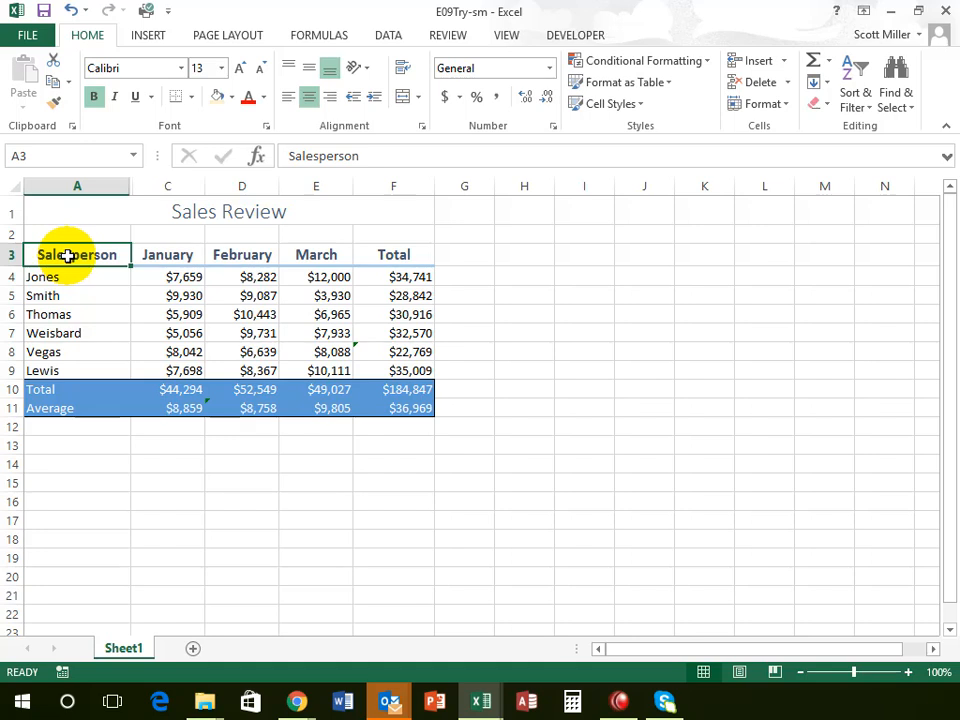
{"action": "left_click_drag", "start_coordinate": [67, 256], "coordinate": [343, 370]}
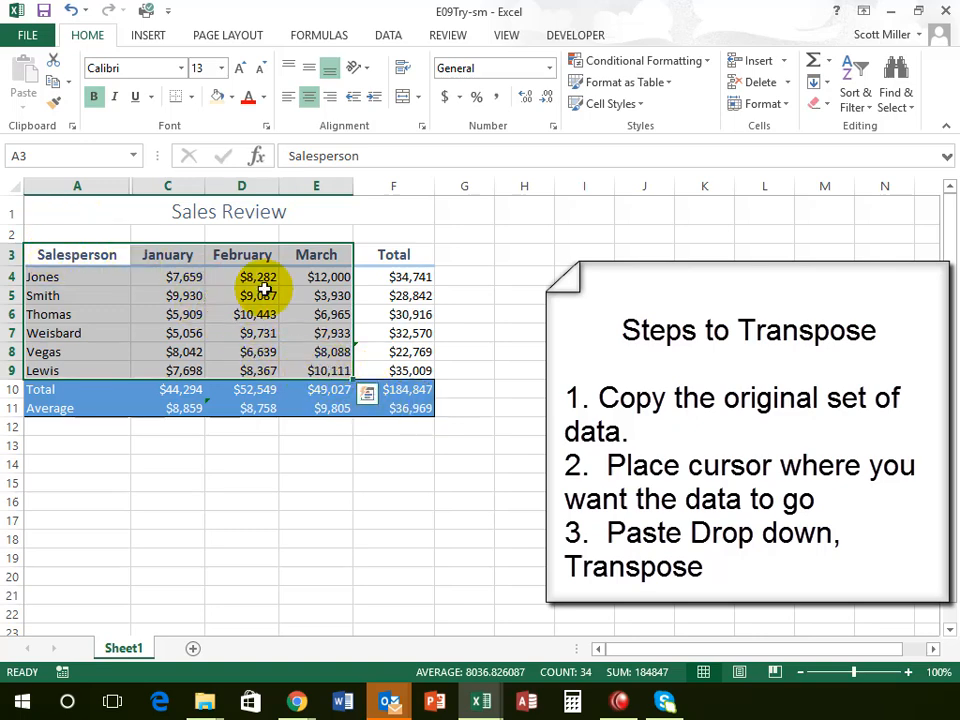
{"action": "left_click", "coordinate": [54, 83]}
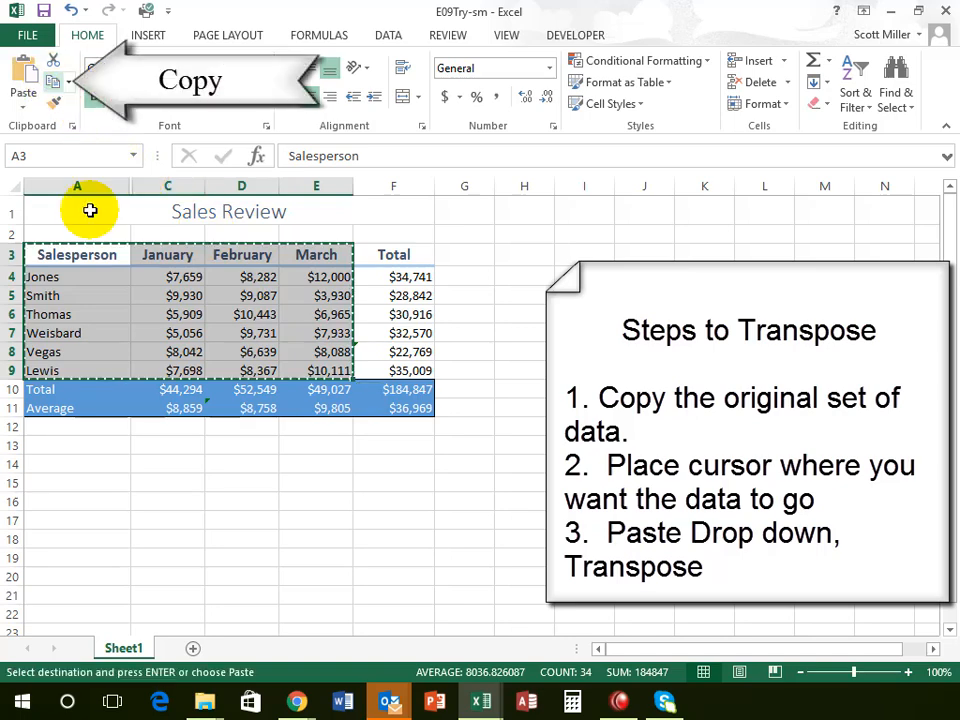
{"action": "left_click", "coordinate": [80, 450]}
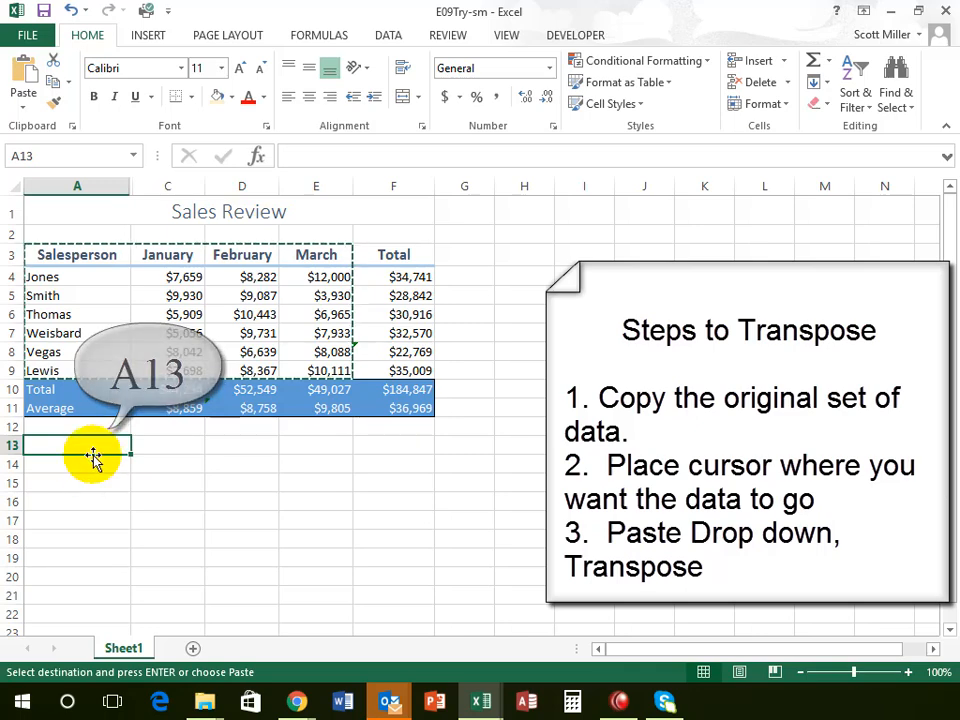
{"action": "left_click", "coordinate": [22, 106]}
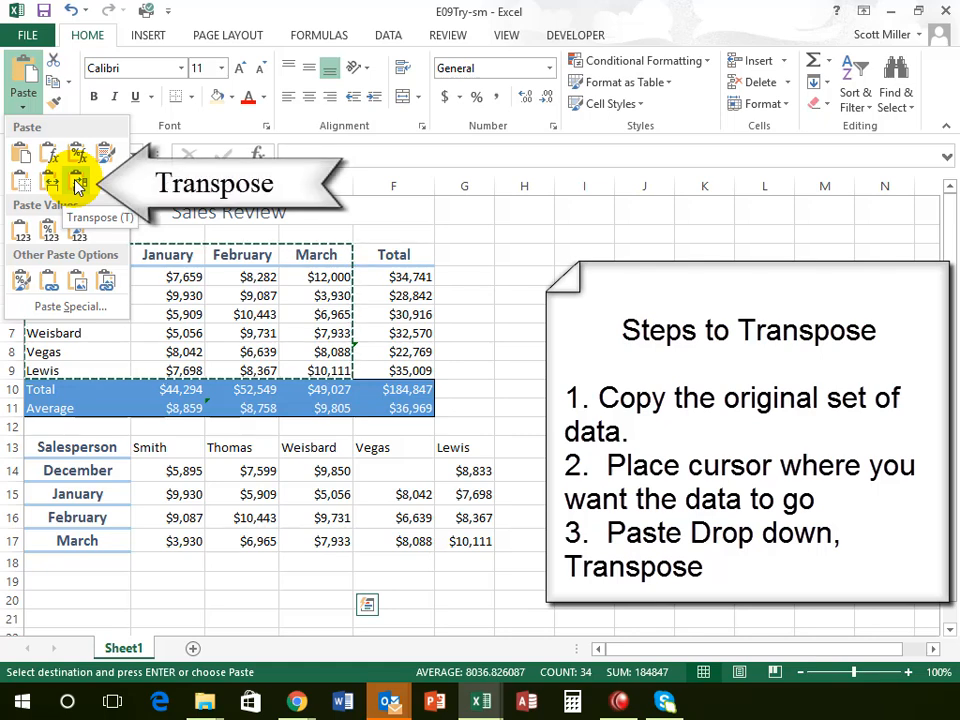
{"action": "left_click", "coordinate": [79, 186]}
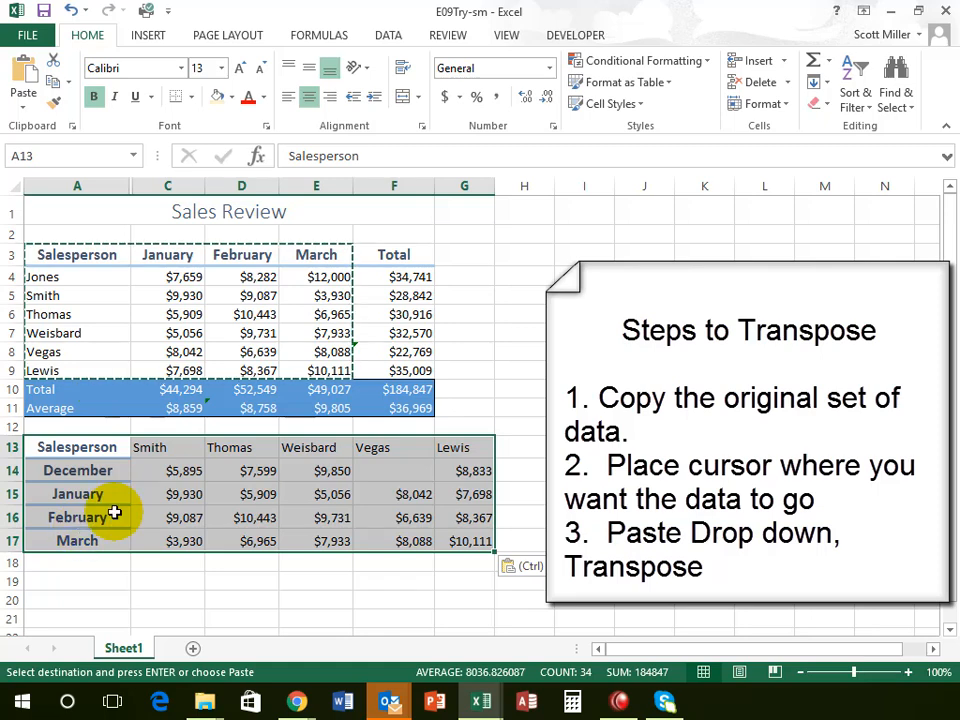
{"action": "left_click", "coordinate": [90, 457]}
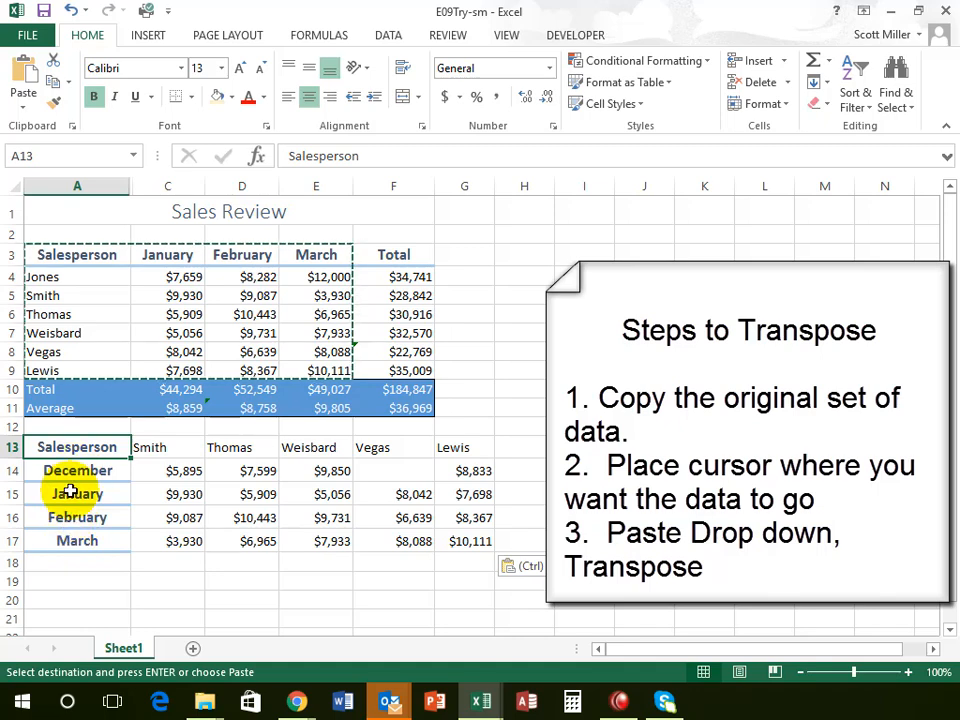
{"action": "key", "text": "Right"}
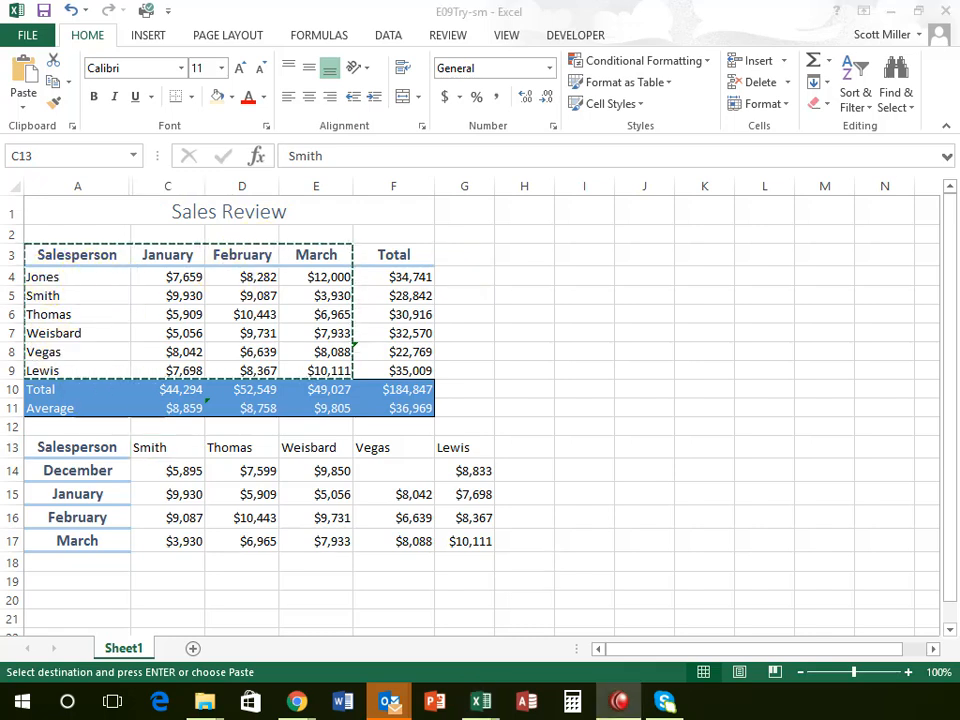
{"action": "left_click", "coordinate": [318, 469]}
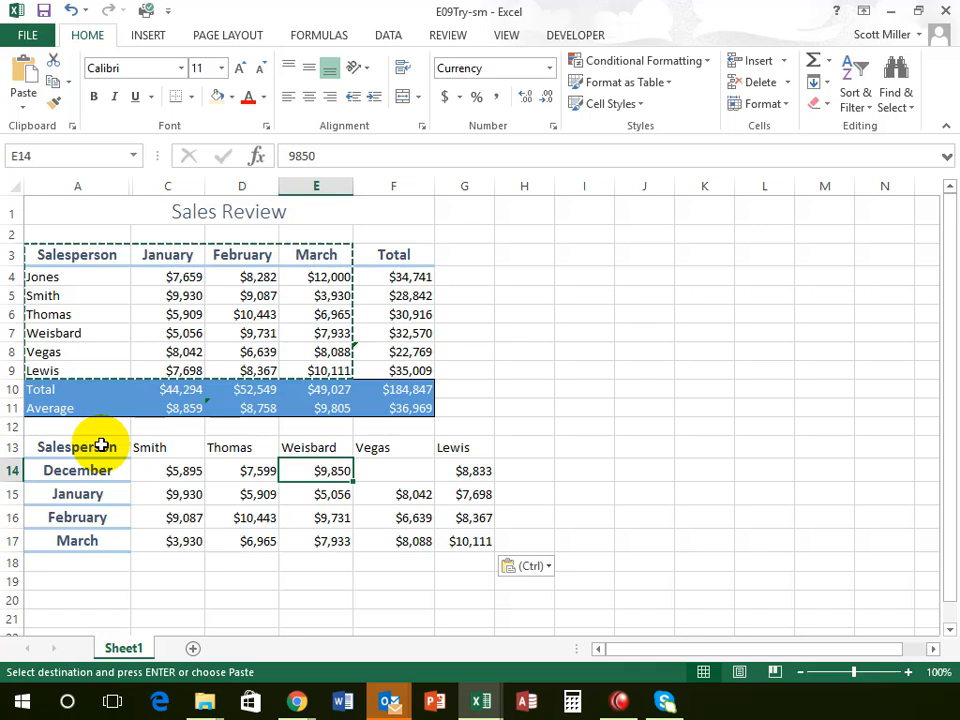
Step: Save the workbook and close it
{"action": "left_click", "coordinate": [44, 12]}
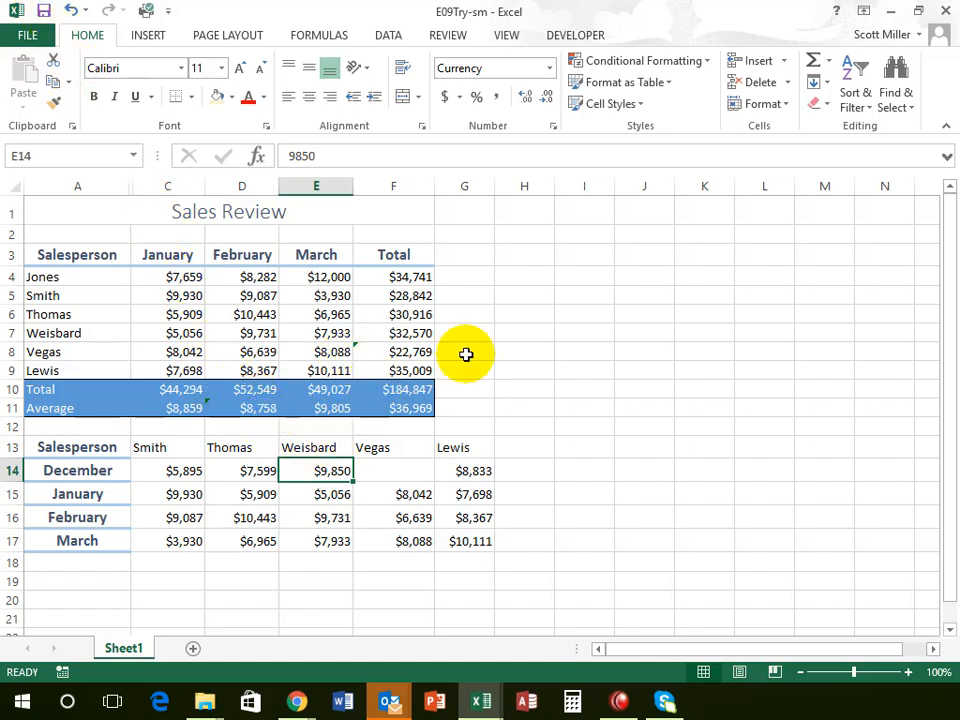
{"action": "left_click", "coordinate": [945, 14]}
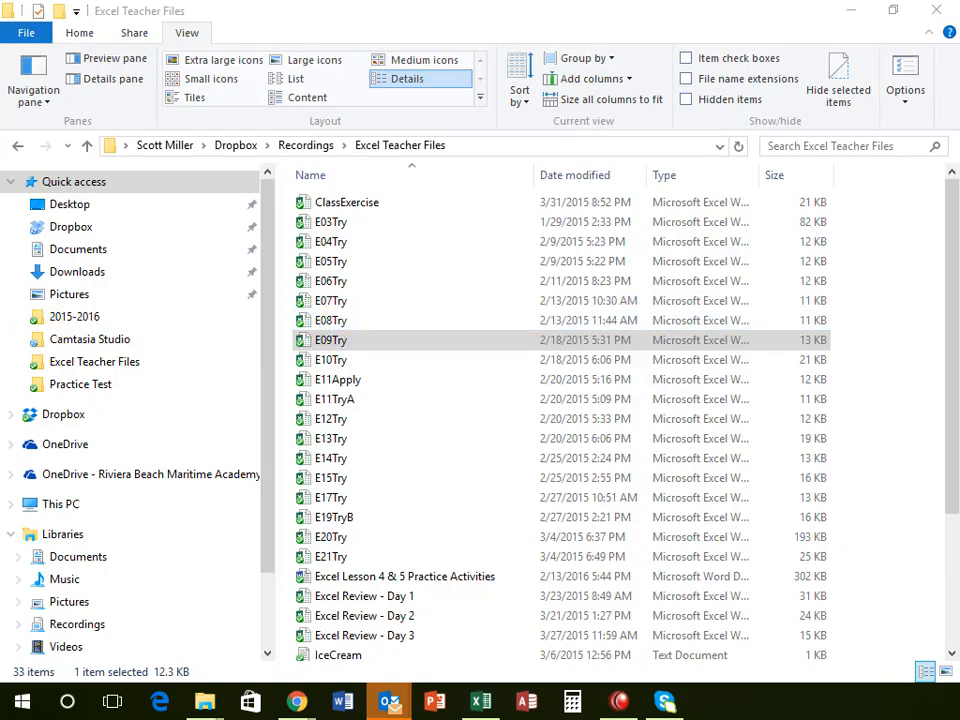